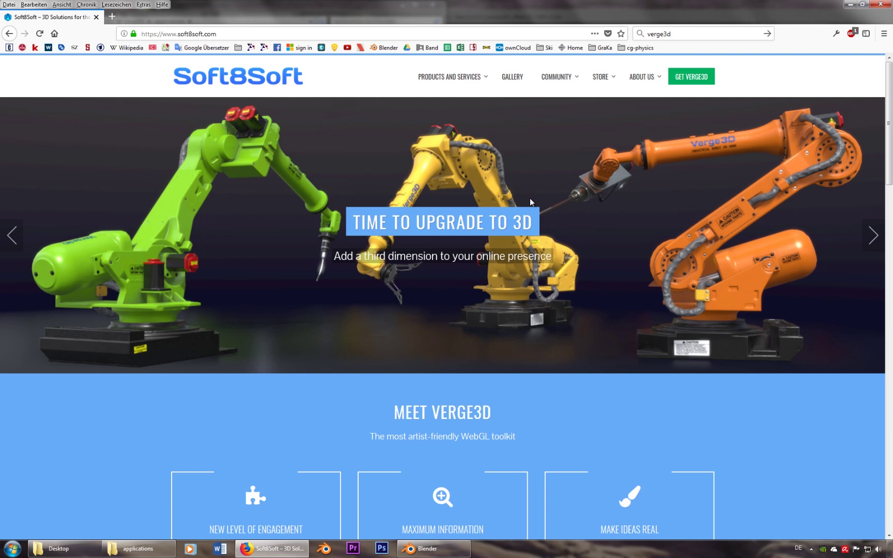
Minimize the Soft8Soft homepage in Firefox and bring Blender's default cube scene to the front
left_click(283, 550)
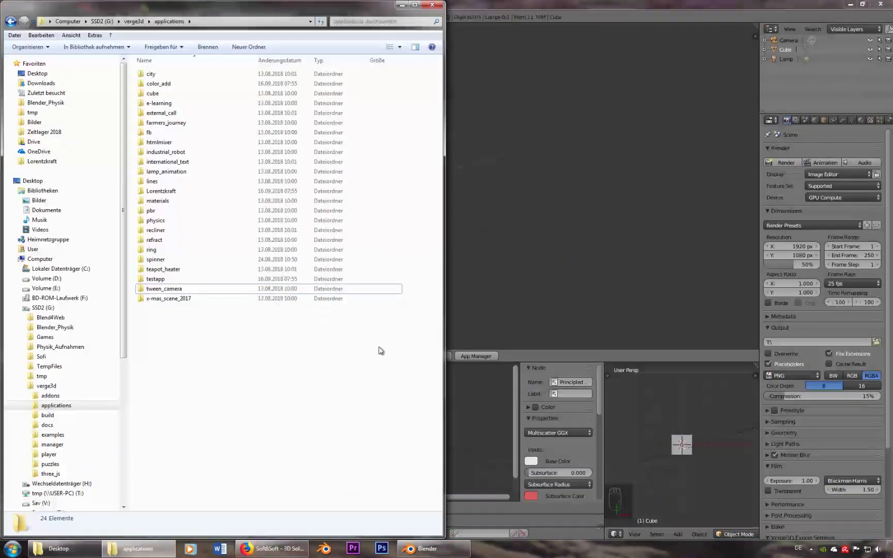
left_click(621, 356)
scroll(408, 230, "down", 2)
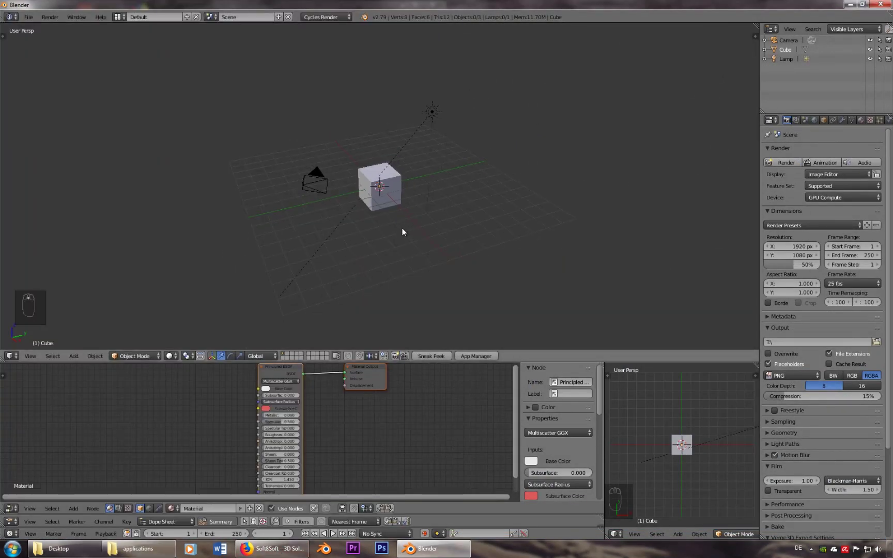
scroll(403, 229, "up", 1)
Search the Add-ons preferences for 'verge' to confirm the Verge3D add-on is installed
left_click(28, 17)
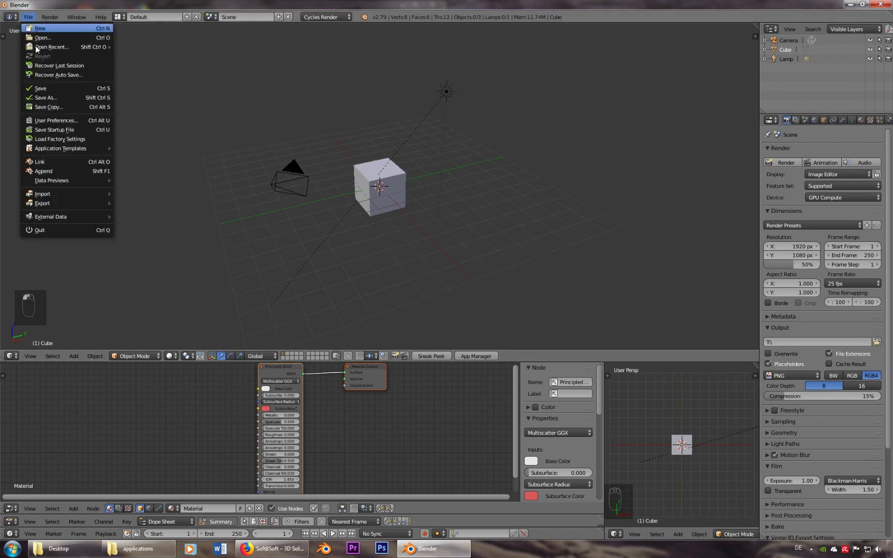
left_click(66, 120)
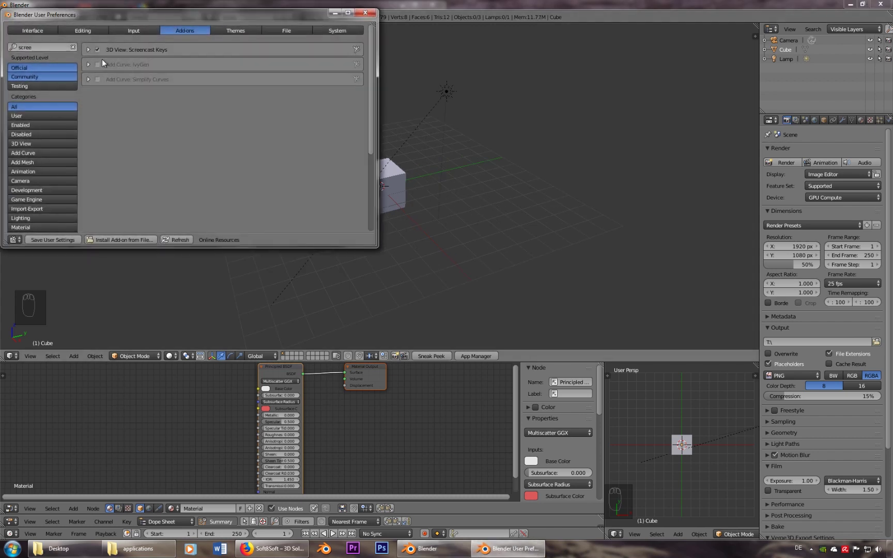
type("verge")
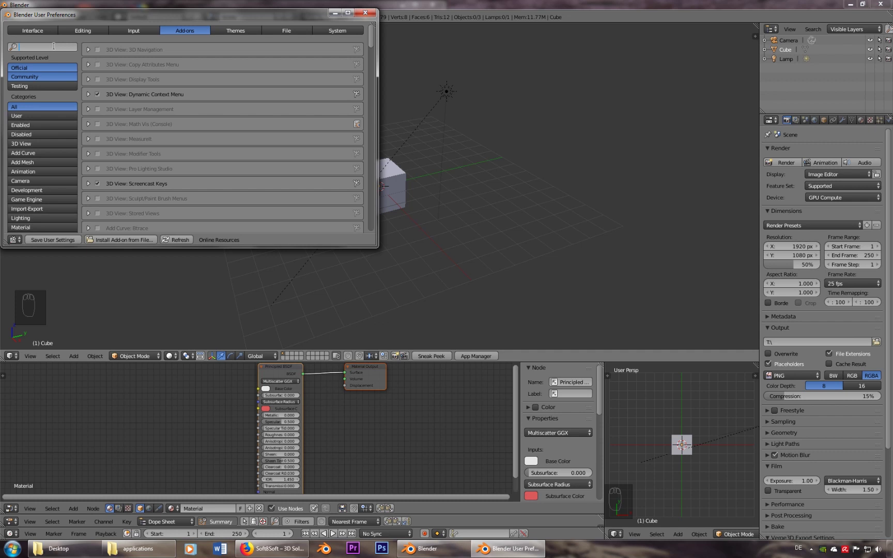
left_click(365, 12)
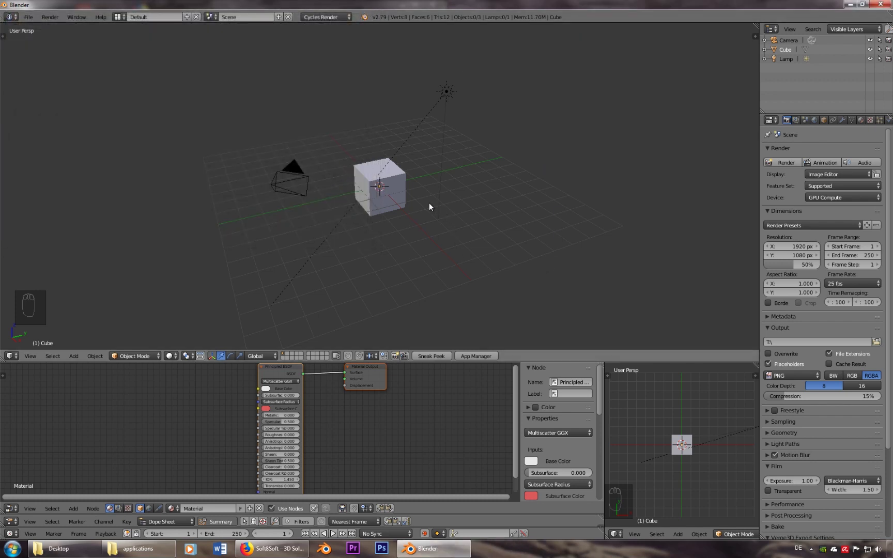
scroll(429, 204, "up", 1)
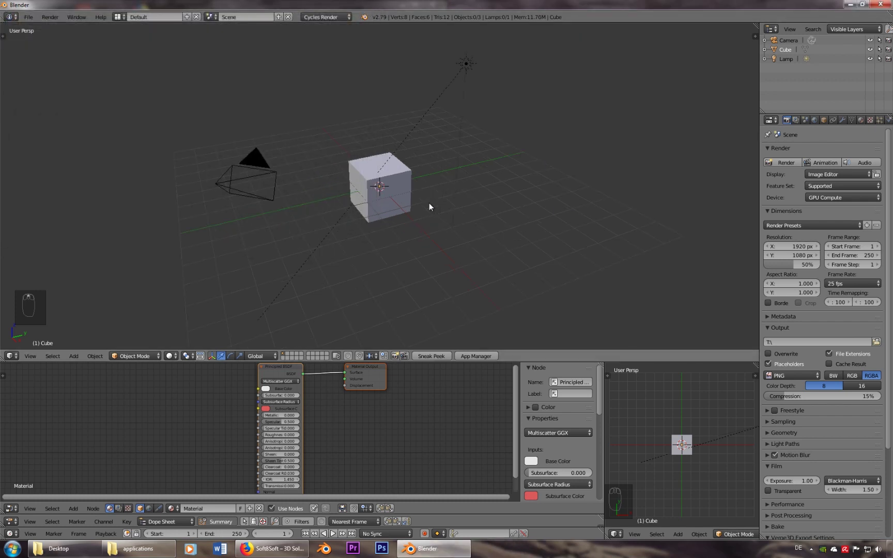
Sneak Peek the default cube in the browser, orbit it, and return to Blender
left_click(432, 356)
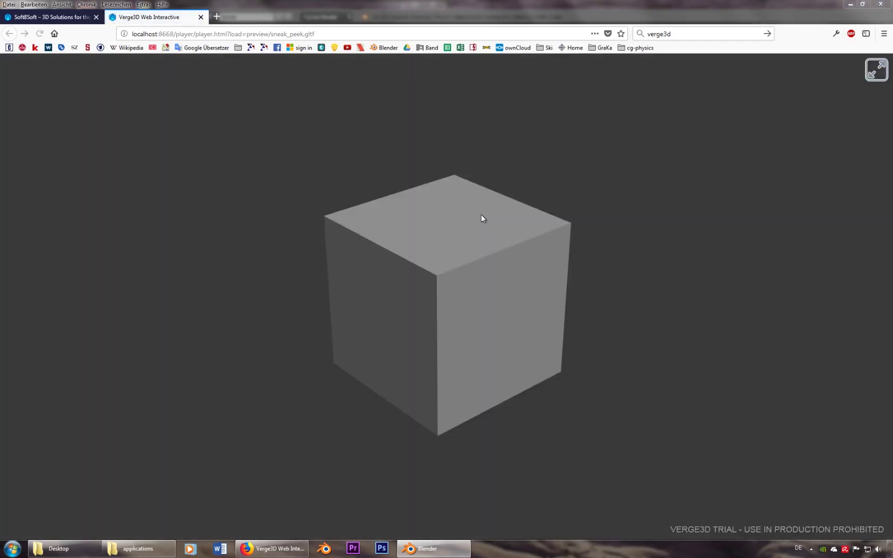
left_click_drag(482, 214, 467, 331)
left_click(406, 552)
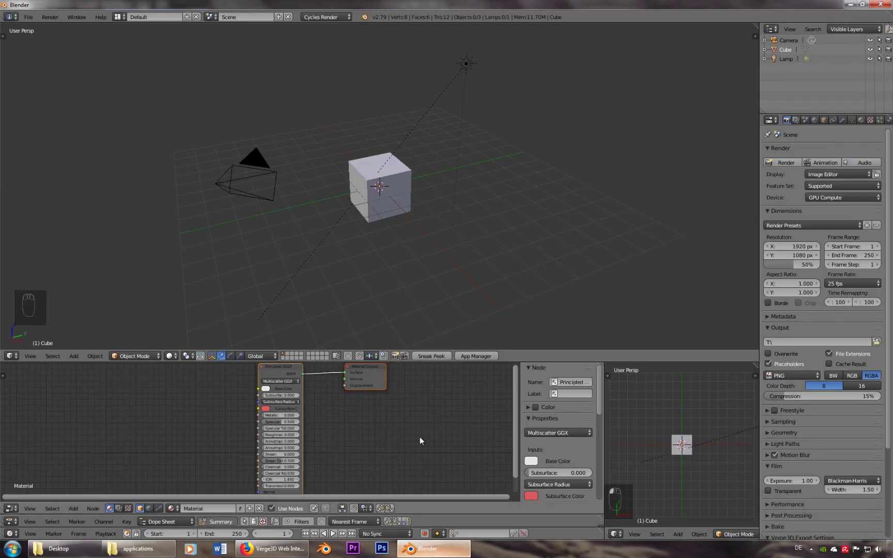
scroll(411, 193, "up", 3)
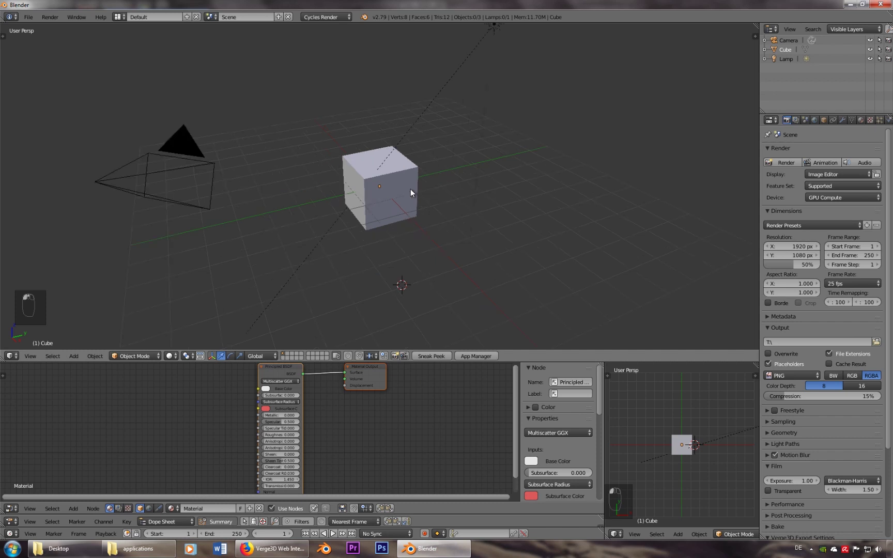
Open the Verge3D App Manager from Blender and scroll through its page
left_click(485, 356)
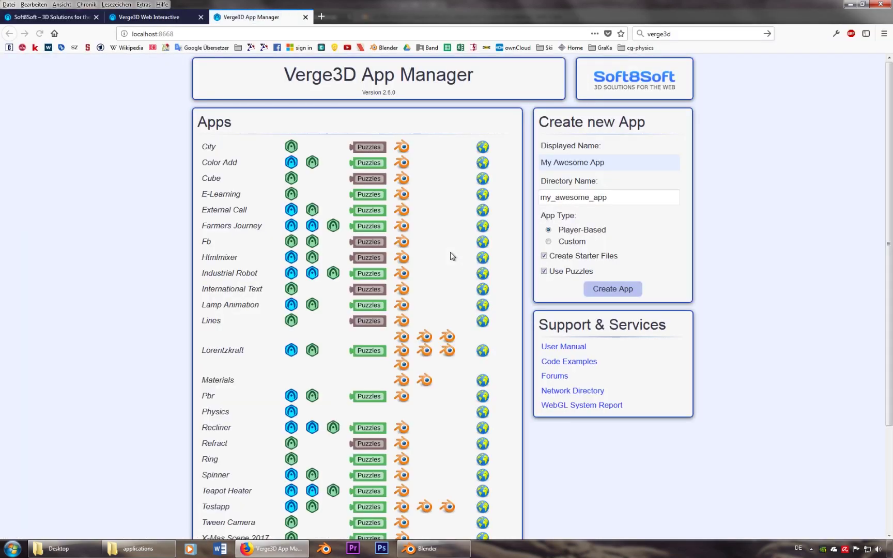
scroll(98, 262, "down", 3)
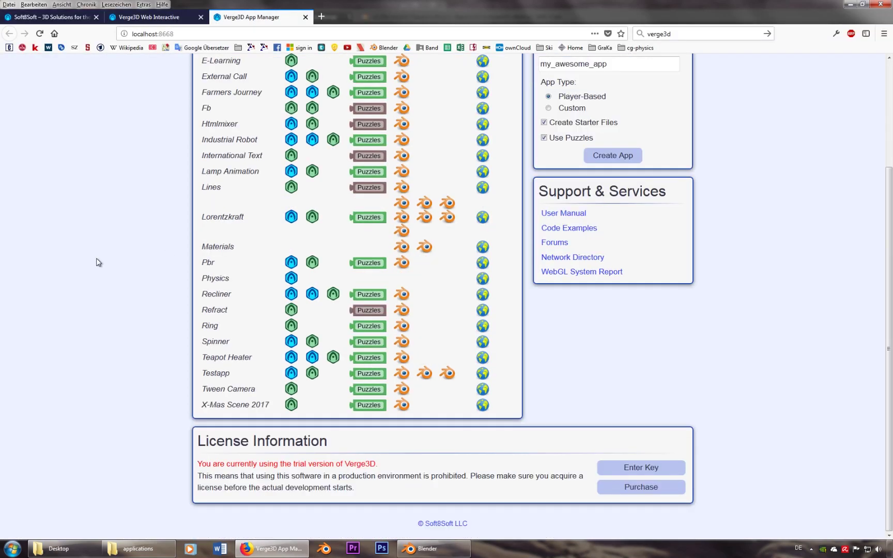
scroll(98, 262, "up", 2)
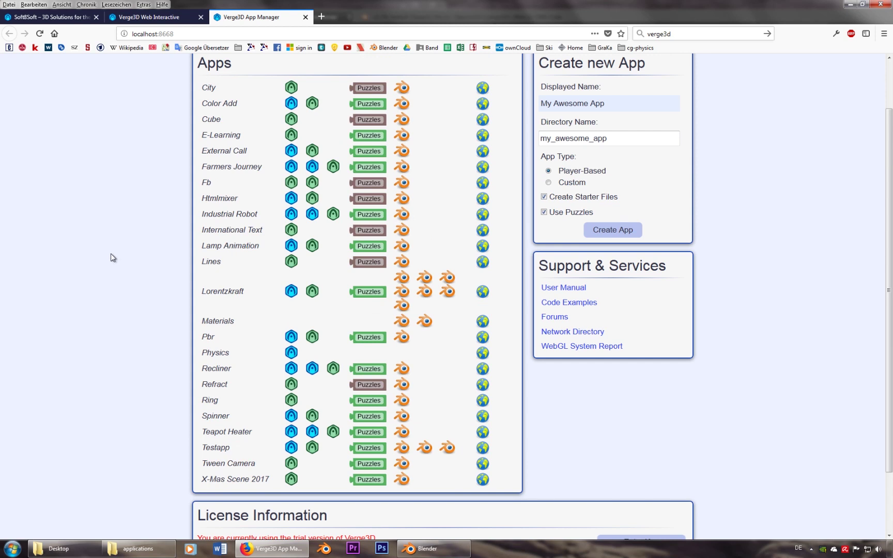
scroll(111, 254, "up", 2)
Create a new Puzzles-enabled app named 'Tutorial' and return to the apps list
left_click_drag(636, 198, 511, 192)
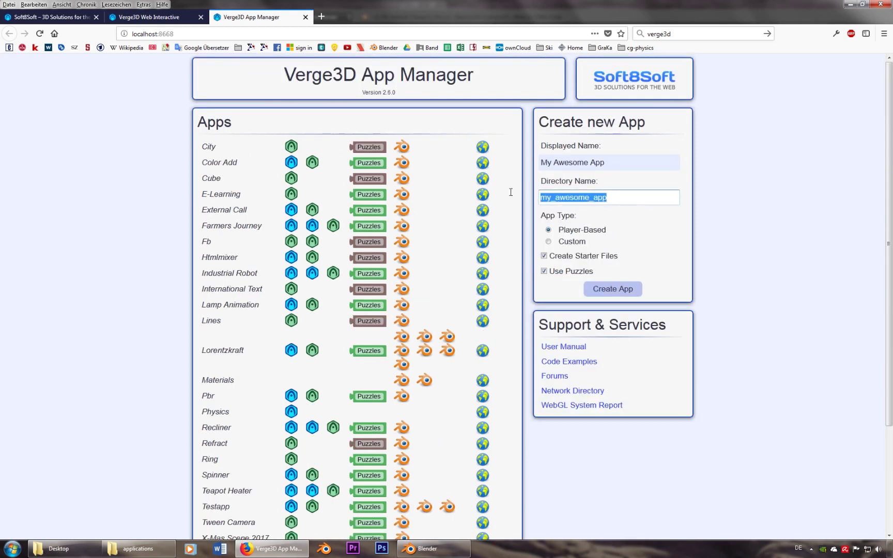
type("Tut")
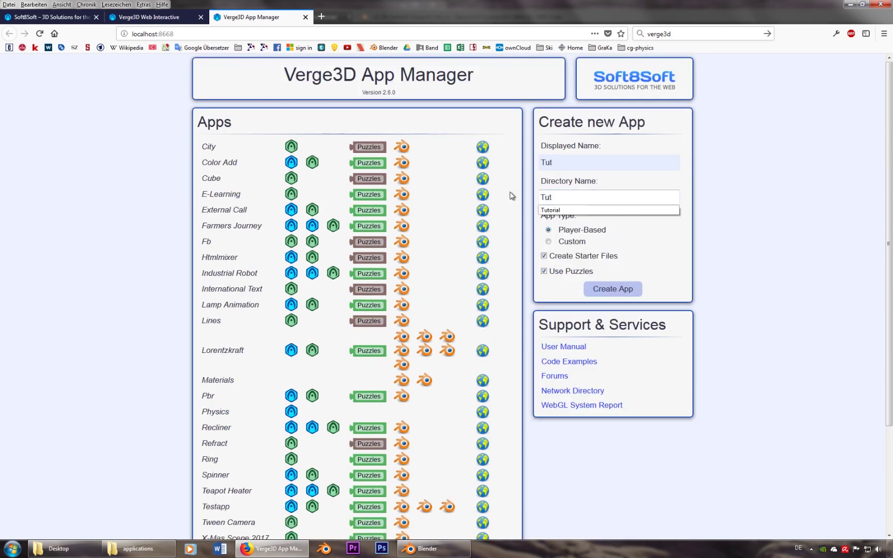
type("orial")
left_click(617, 293)
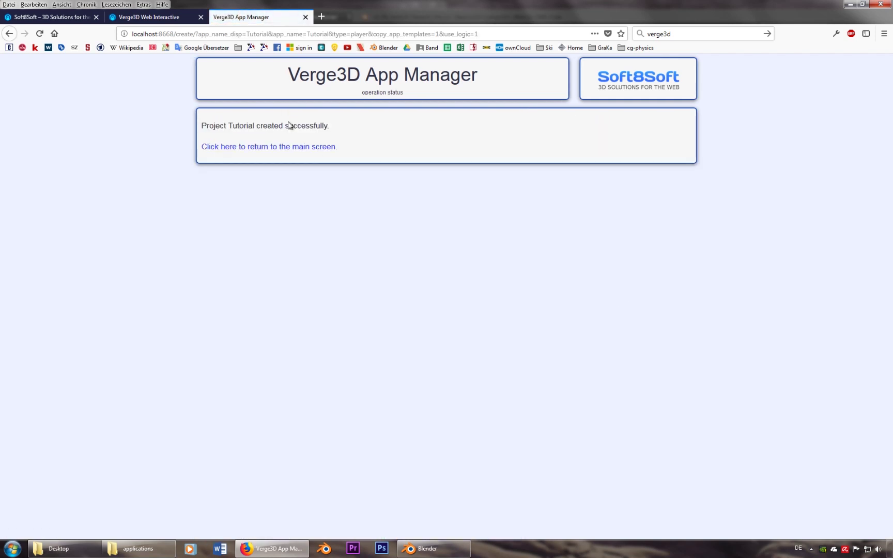
left_click(293, 149)
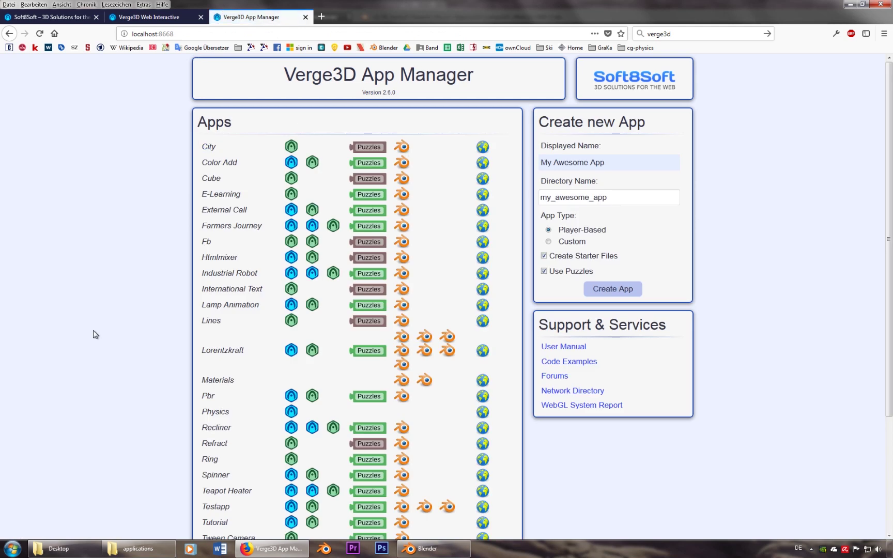
scroll(103, 330, "down", 5)
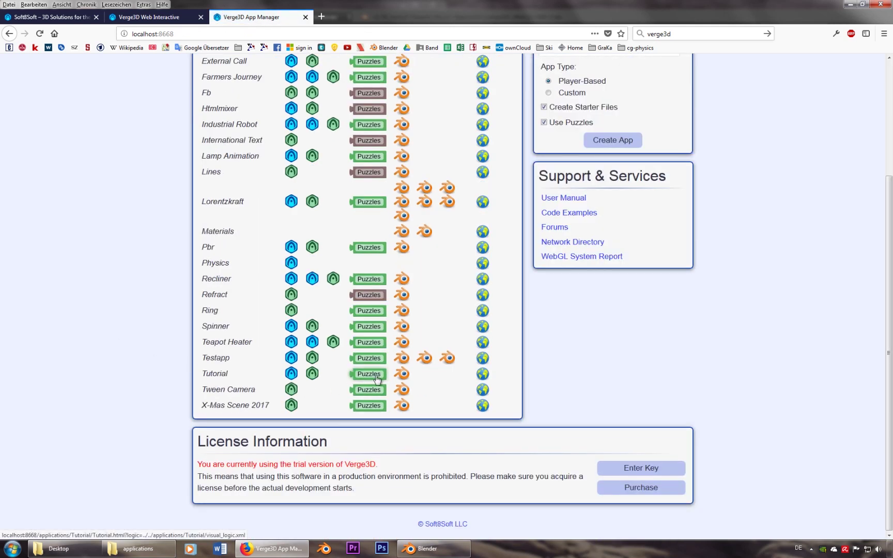
Launch the Tutorial app, orbit its cube, then close the player tab
left_click(292, 373)
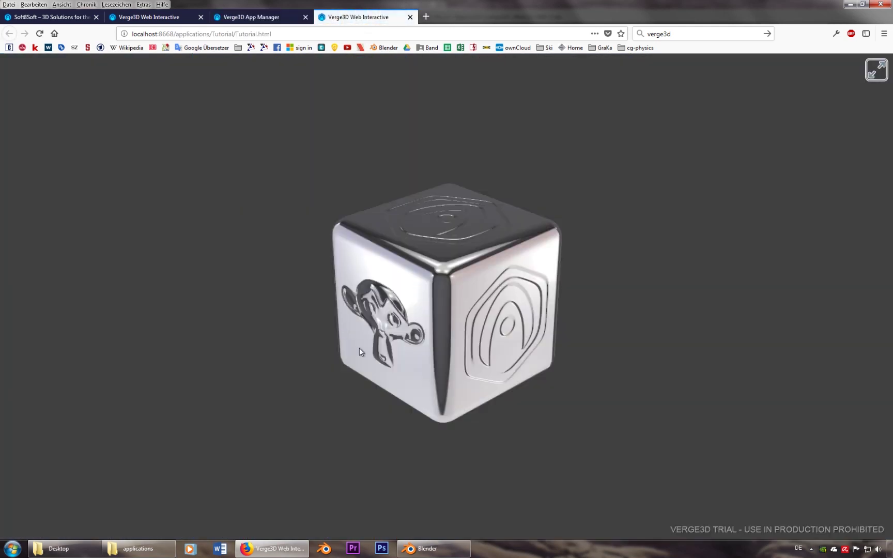
left_click_drag(608, 364, 650, 374)
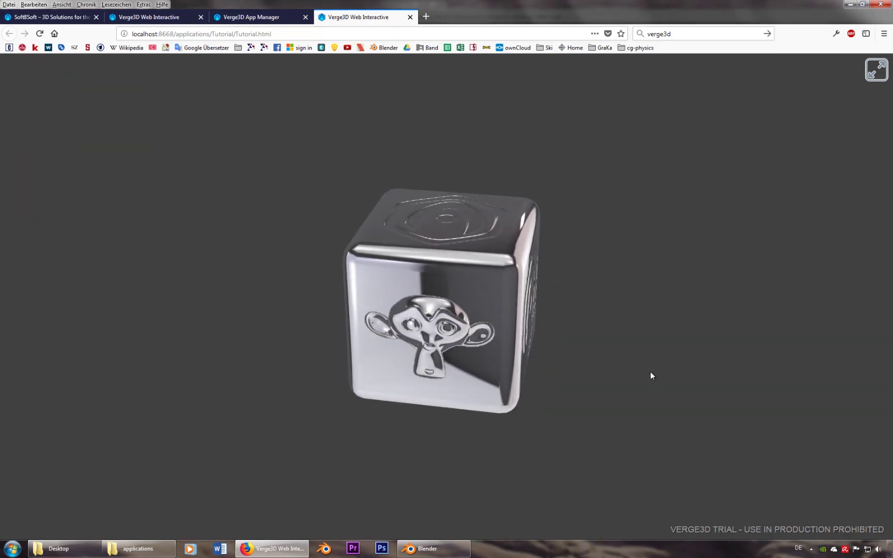
left_click(410, 17)
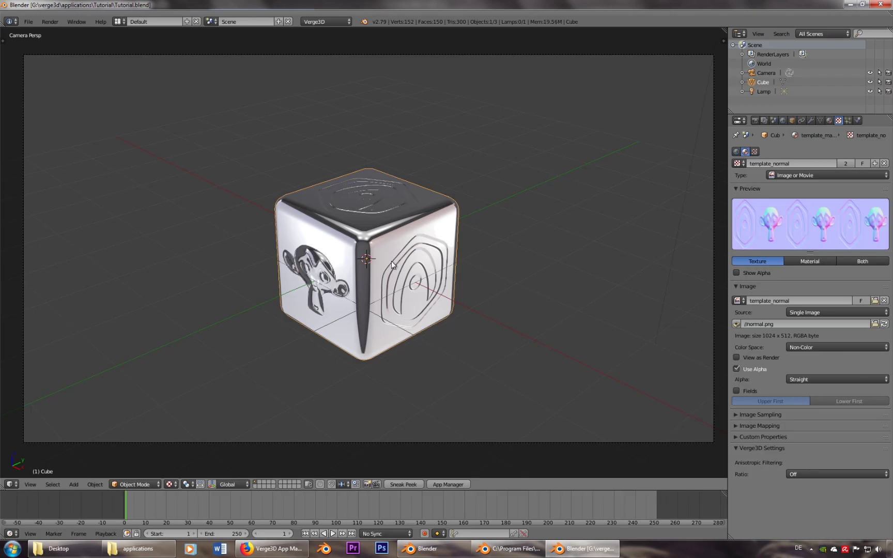
Delete the cube and add a Suzanne monkey head mesh
key("x")
left_click(391, 261)
key("shift+a")
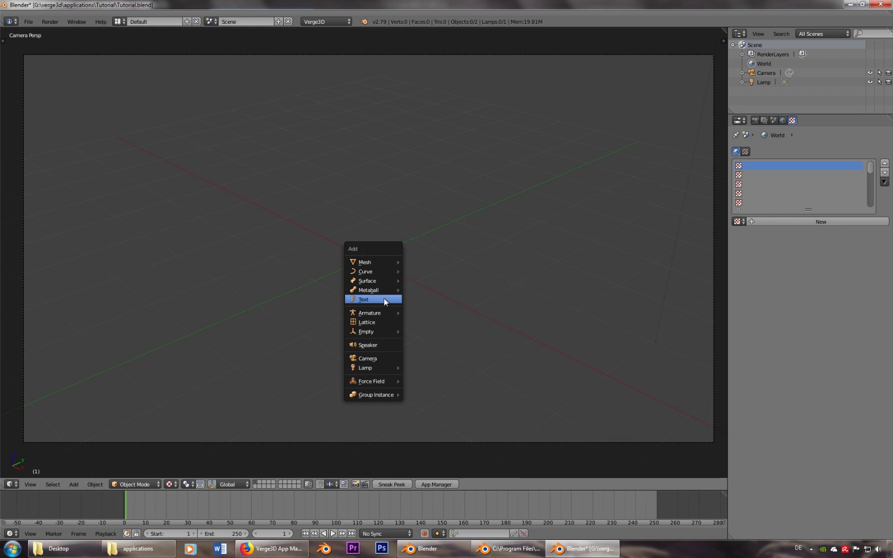
mouse_move(380, 263)
left_click(425, 347)
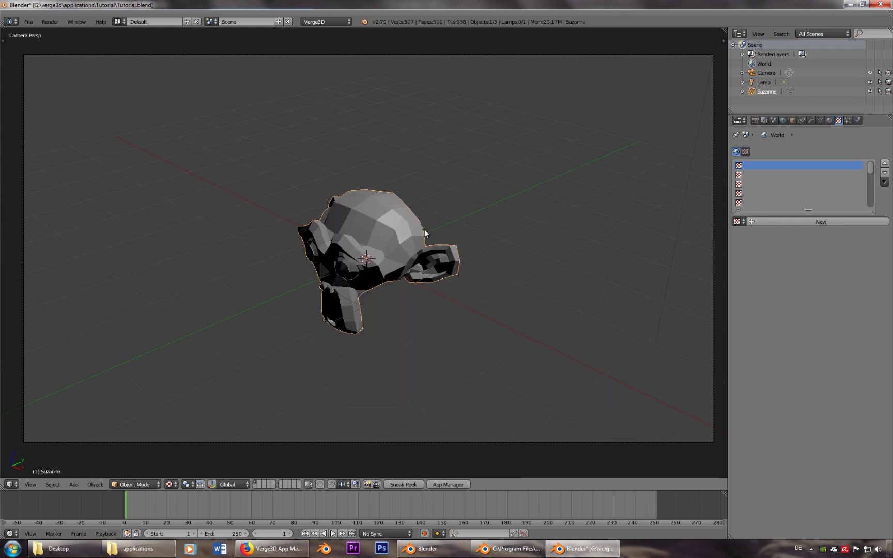
In top view, move the lamp, duplicate it as Lamp.001, and return to camera view
key("KP_7")
right_click(482, 214)
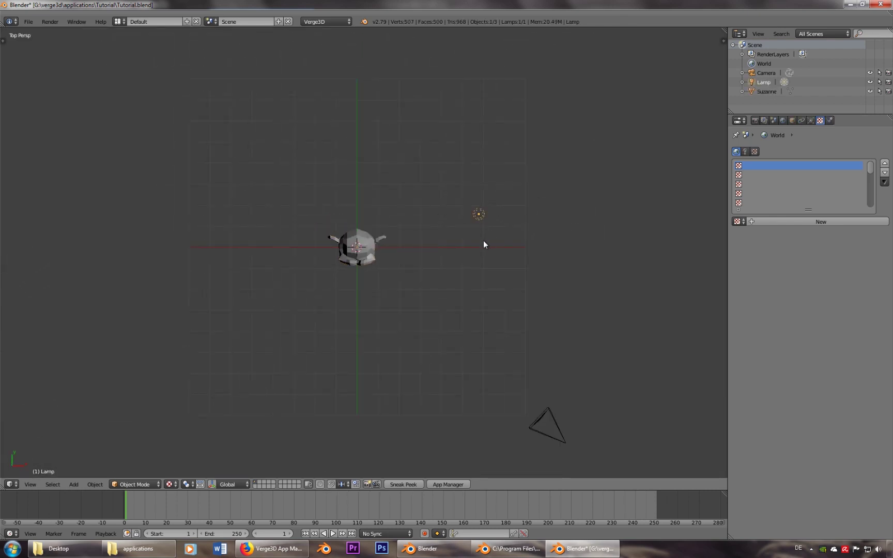
key("g")
left_click(536, 353)
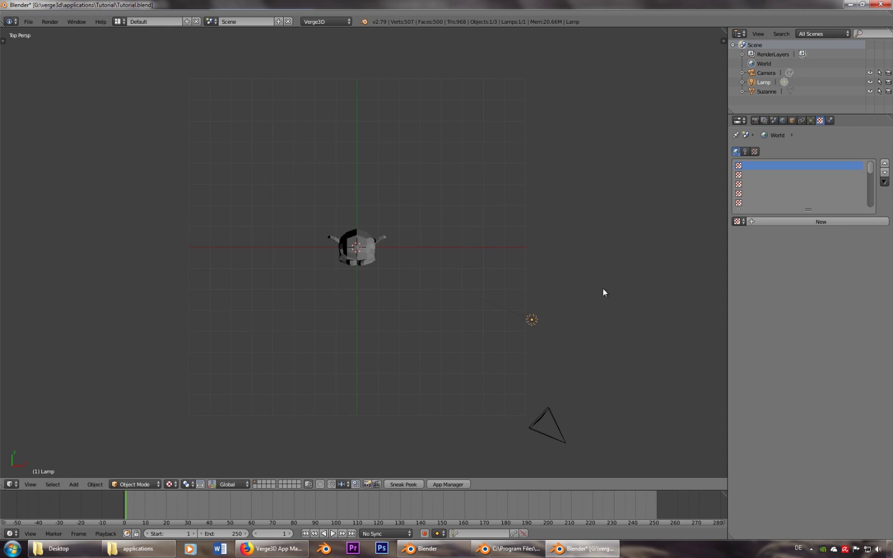
key("shift+d")
left_click(444, 369)
key("KP_0")
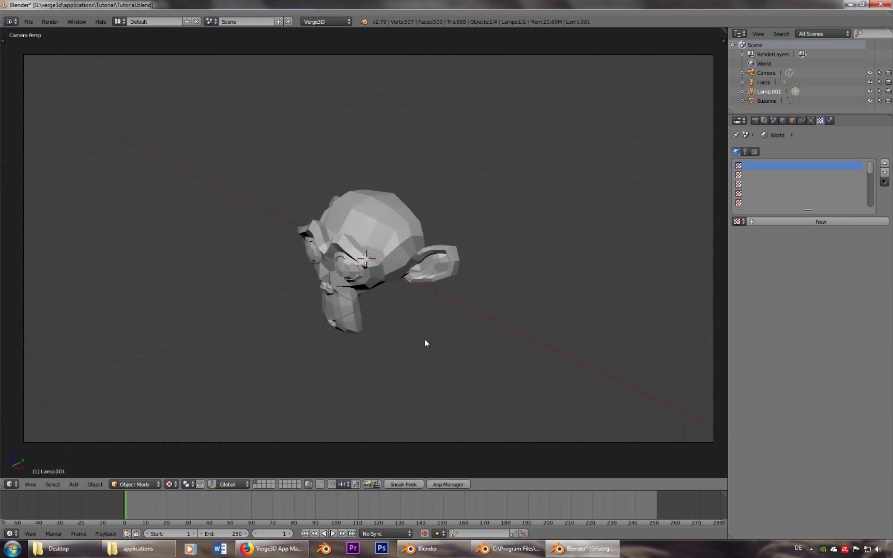
Preview the Suzanne scene in the browser, orbit it, and return to Tutorial.blend
left_click(404, 484)
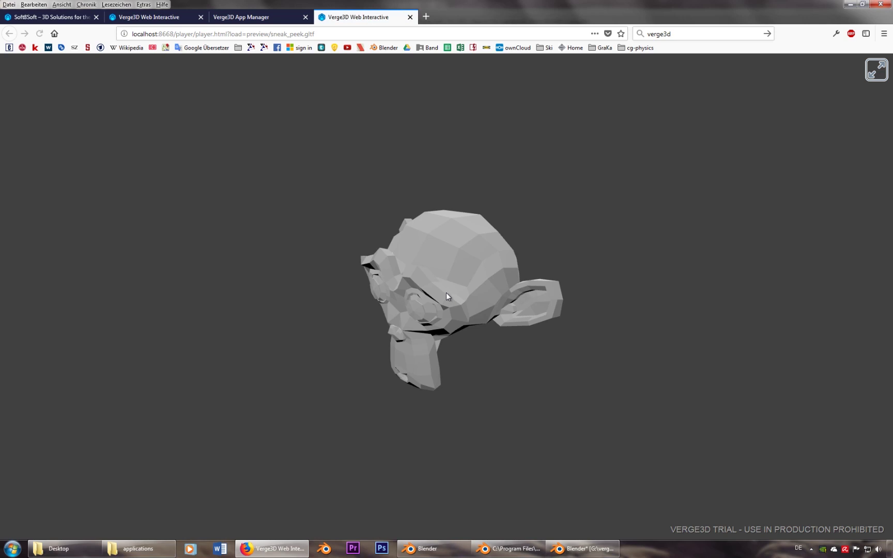
left_click_drag(411, 341, 507, 328)
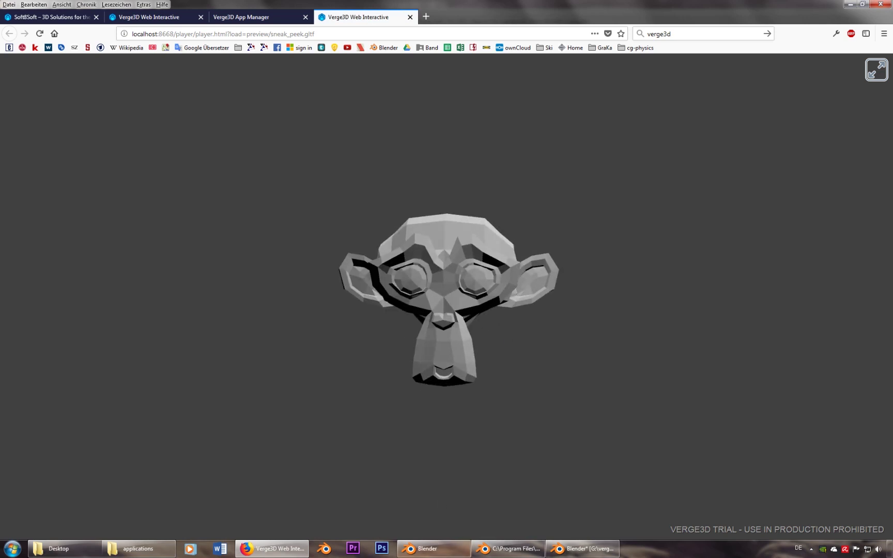
mouse_move(445, 555)
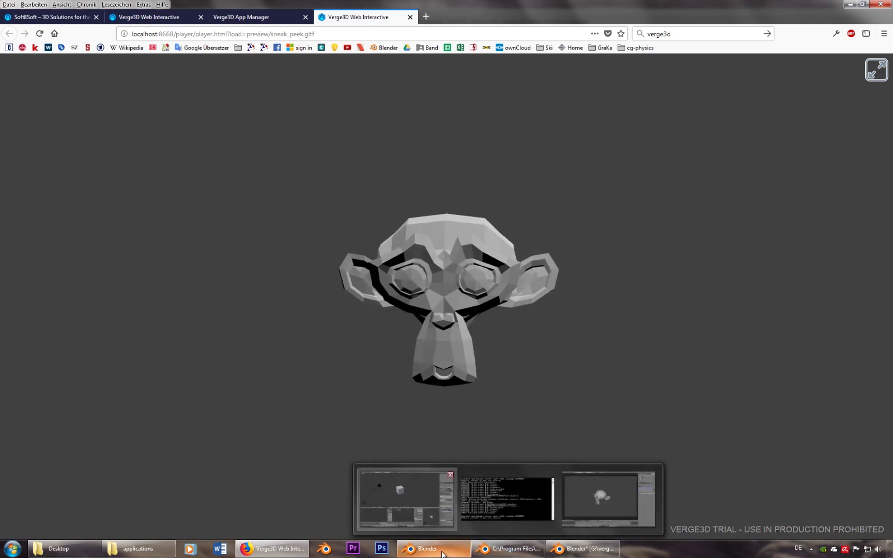
left_click(609, 499)
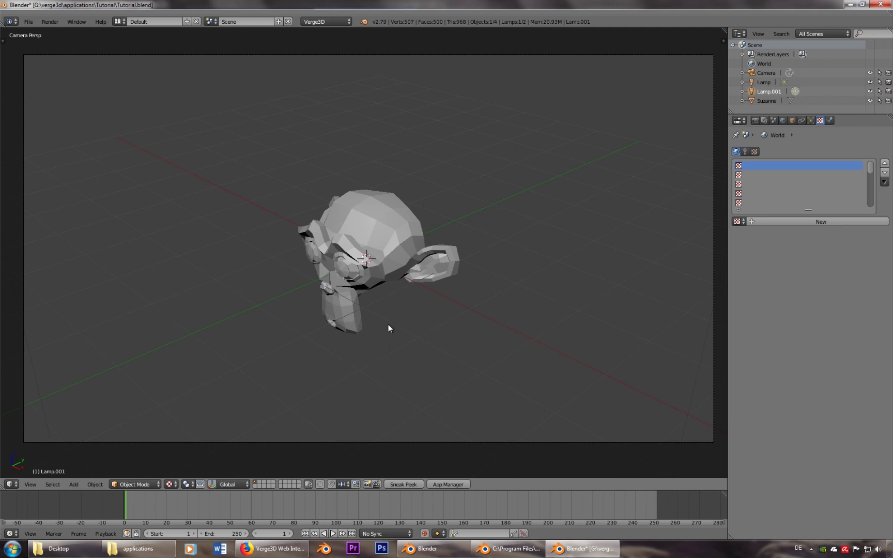
Give Suzanne a level-2 subdivision surface and preview it again in the browser
key("ctrl+1")
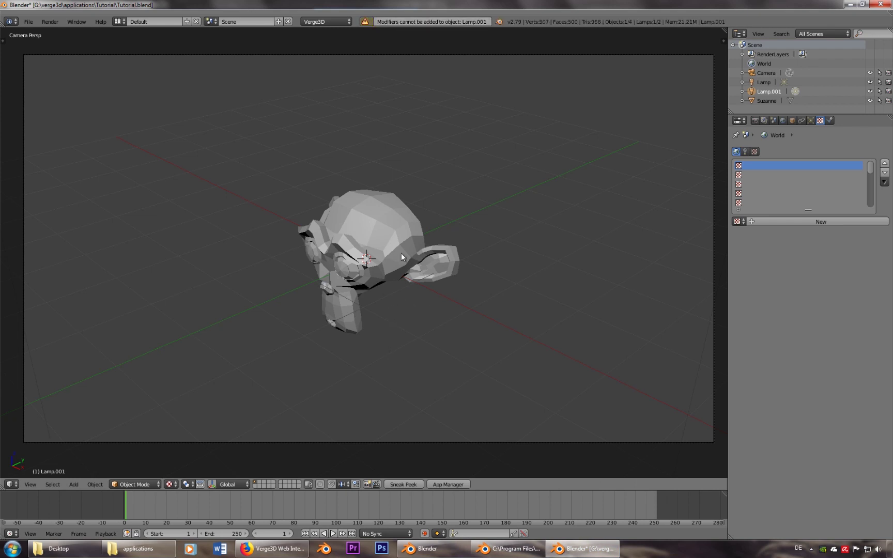
right_click(402, 257)
key("ctrl+2")
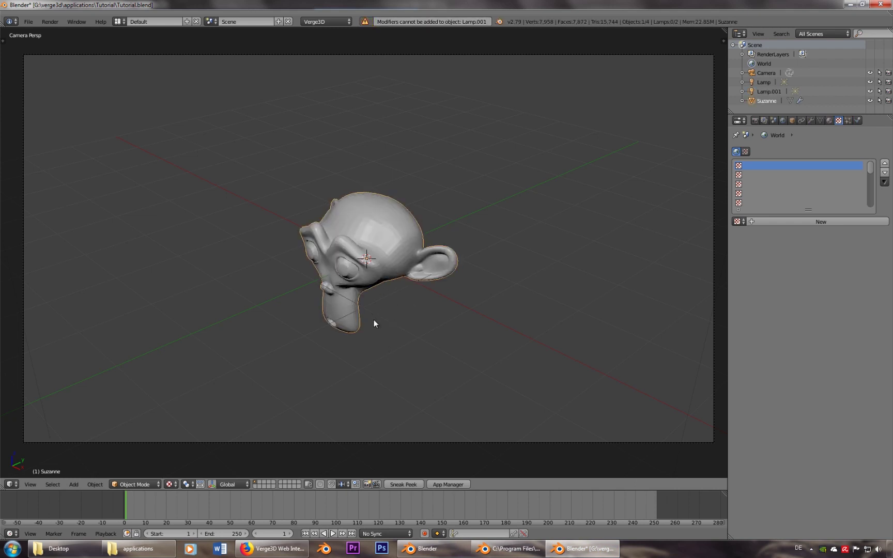
left_click(402, 484)
left_click_drag(451, 383, 507, 383)
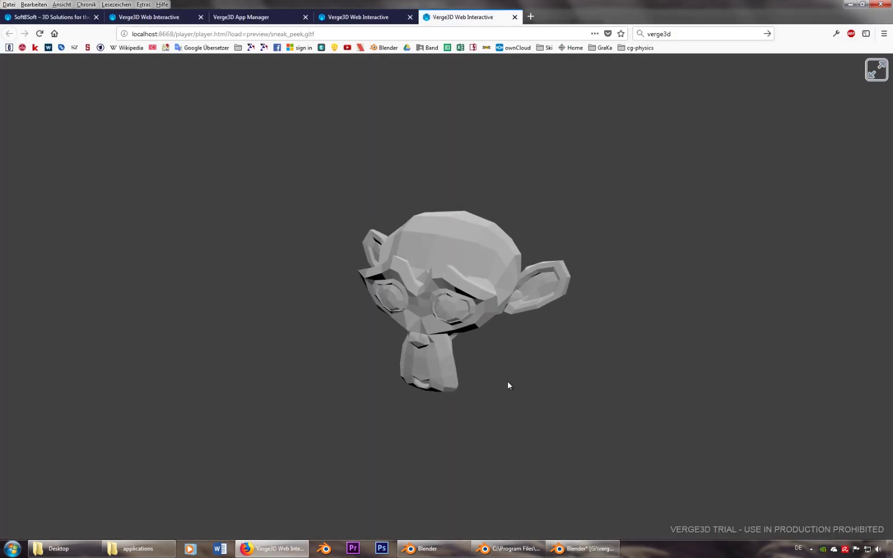
Enable Bake Modifiers in the Render tab's Verge3D Export Settings
left_click(563, 548)
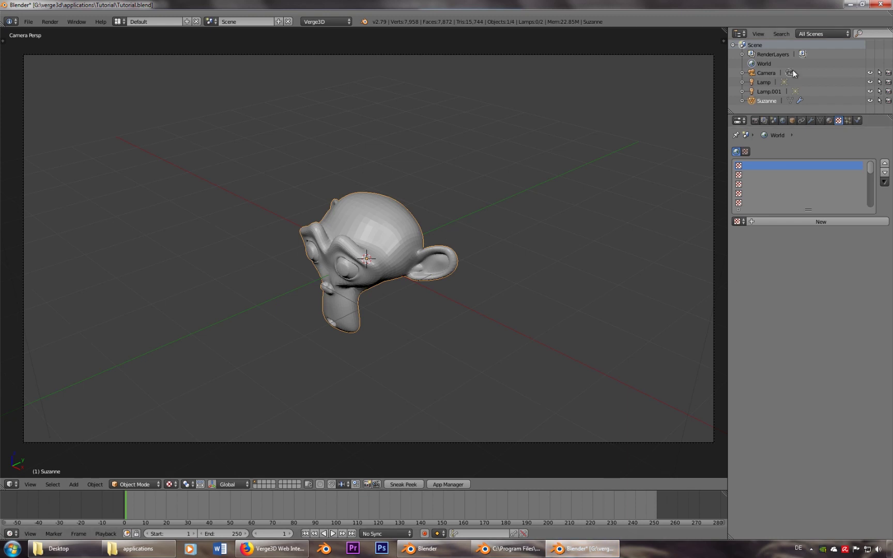
left_click(755, 122)
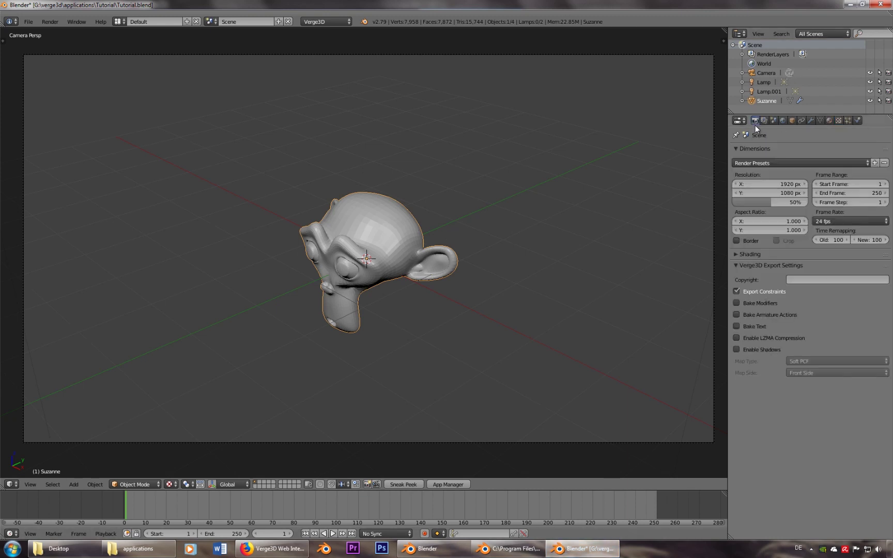
left_click(737, 303)
key("t")
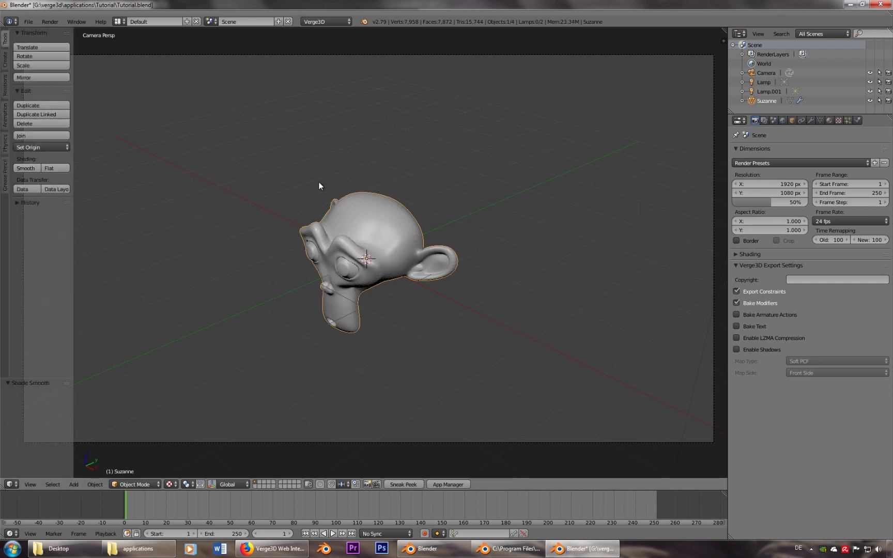
key("t")
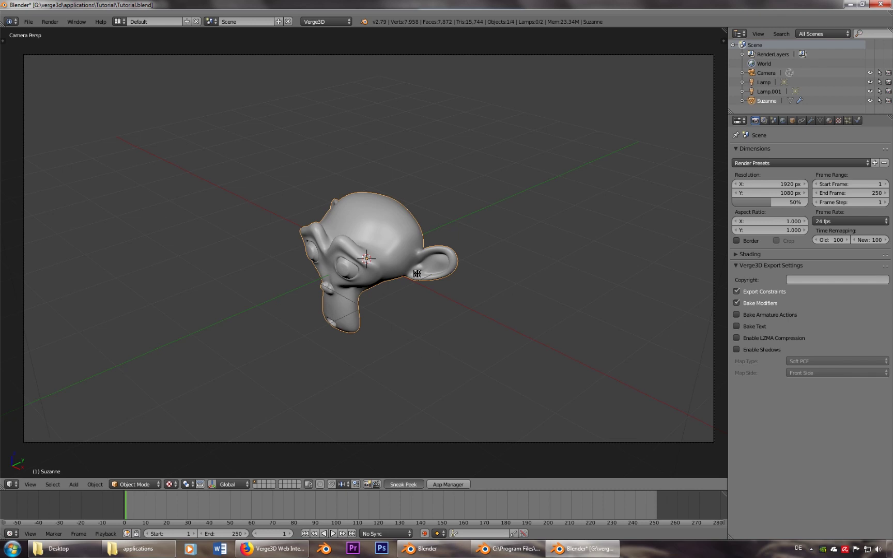
Preview and orbit the smooth Suzanne, then close the three extra preview tabs
left_click(403, 484)
left_click_drag(399, 321, 500, 334)
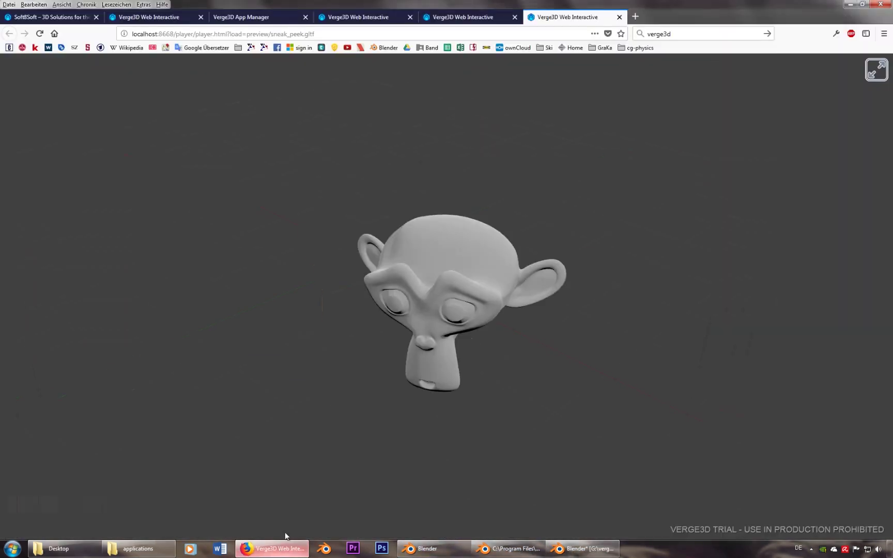
left_click(619, 17)
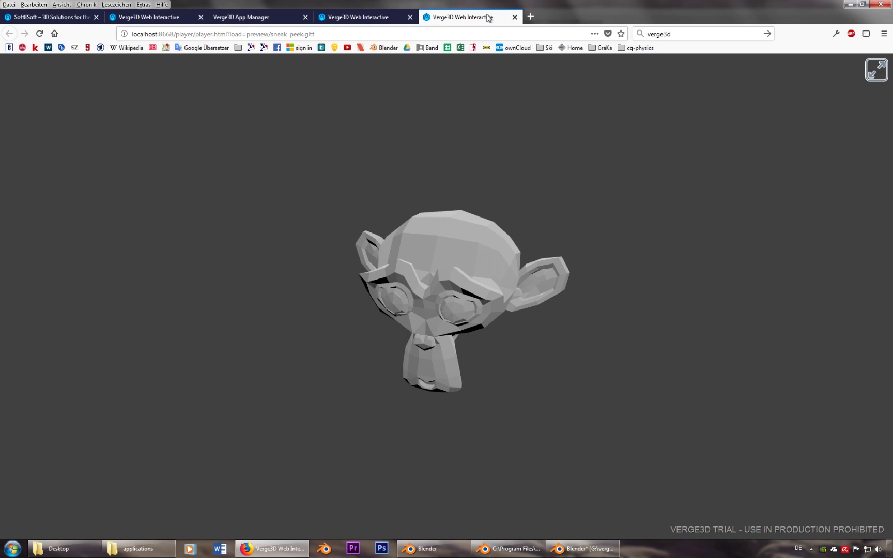
left_click(515, 17)
middle_click(381, 16)
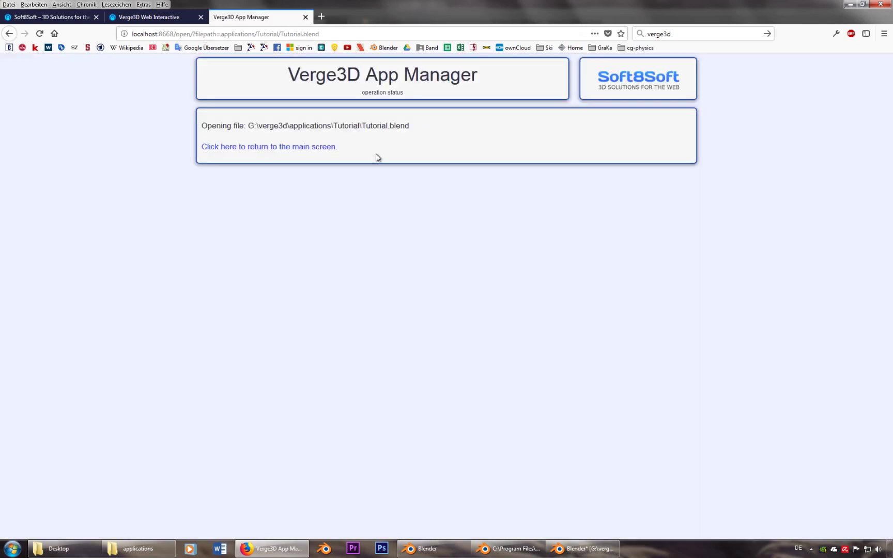
Run the Tutorial app from the App Manager and orbit its still-default cube
left_click(270, 148)
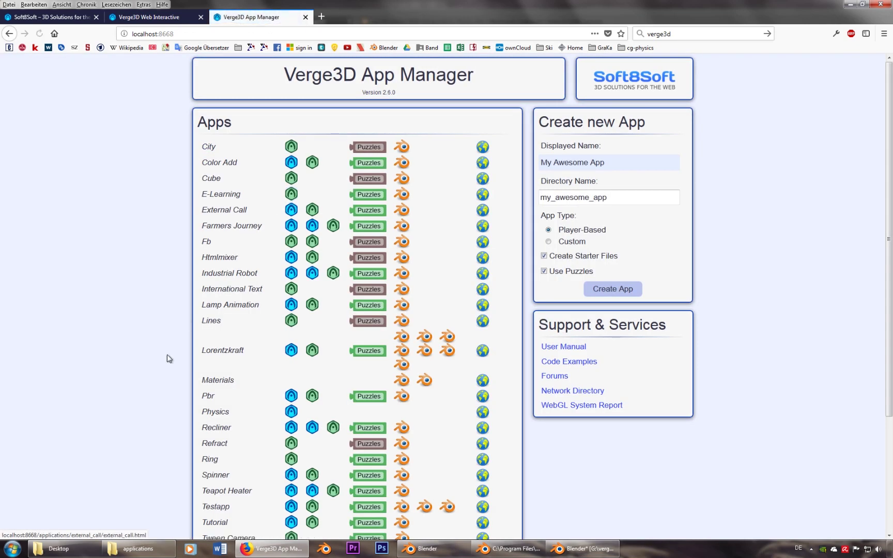
scroll(137, 414, "down", 3)
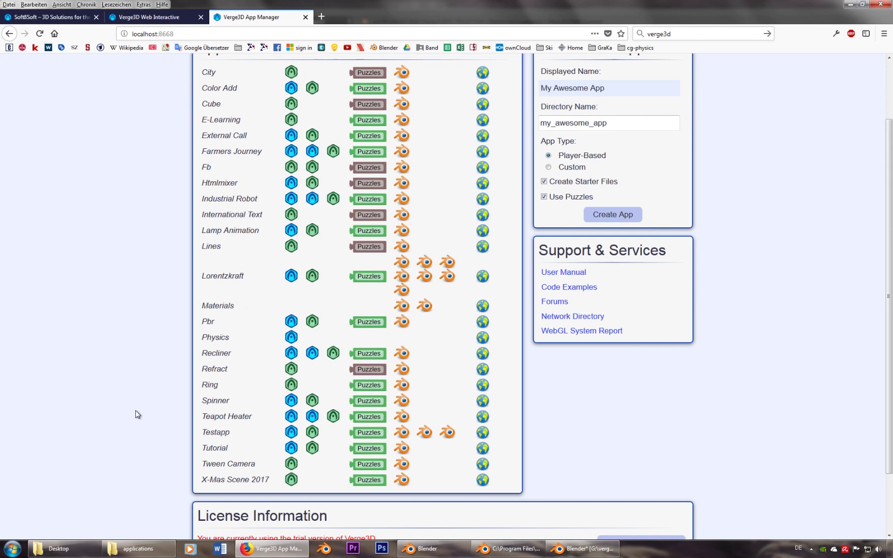
left_click(291, 448)
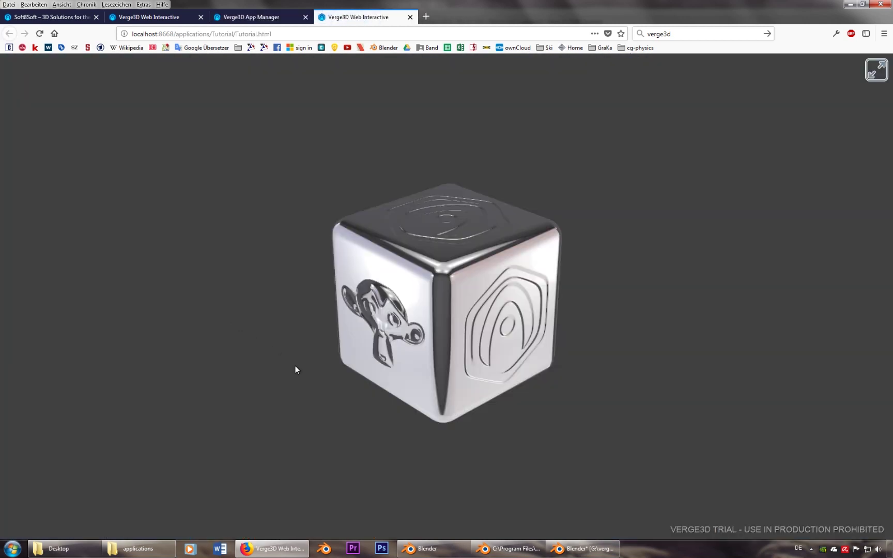
left_click_drag(406, 401, 434, 389)
Export the scene via File > Export > Verge3D glTF as Tutorial.gltf
left_click(583, 549)
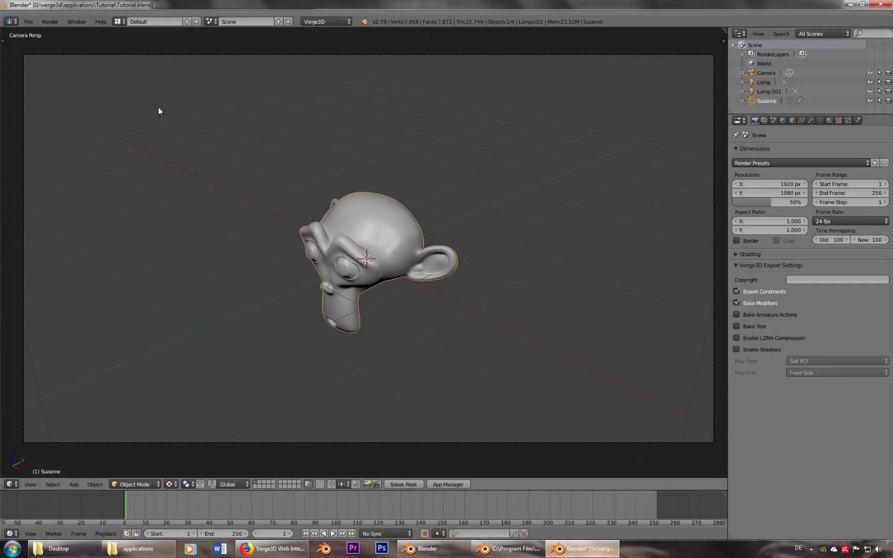
left_click(27, 24)
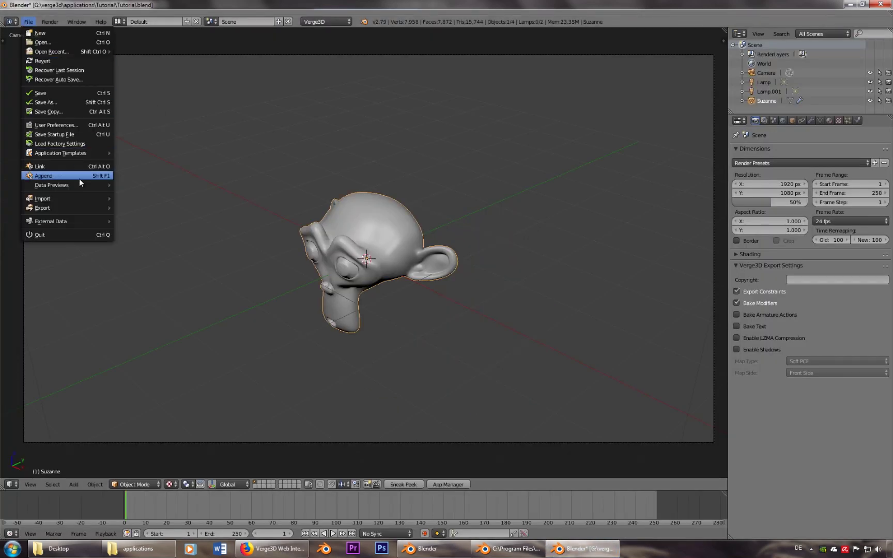
mouse_move(76, 212)
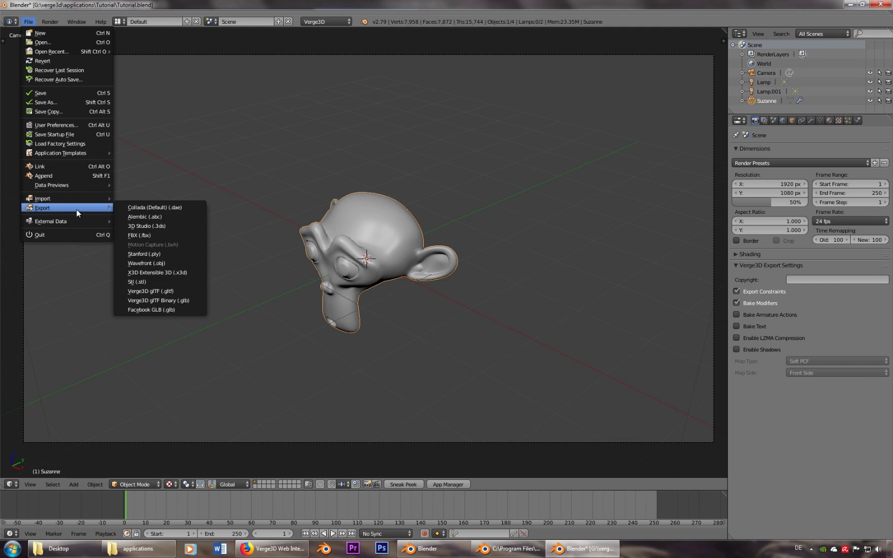
left_click(176, 290)
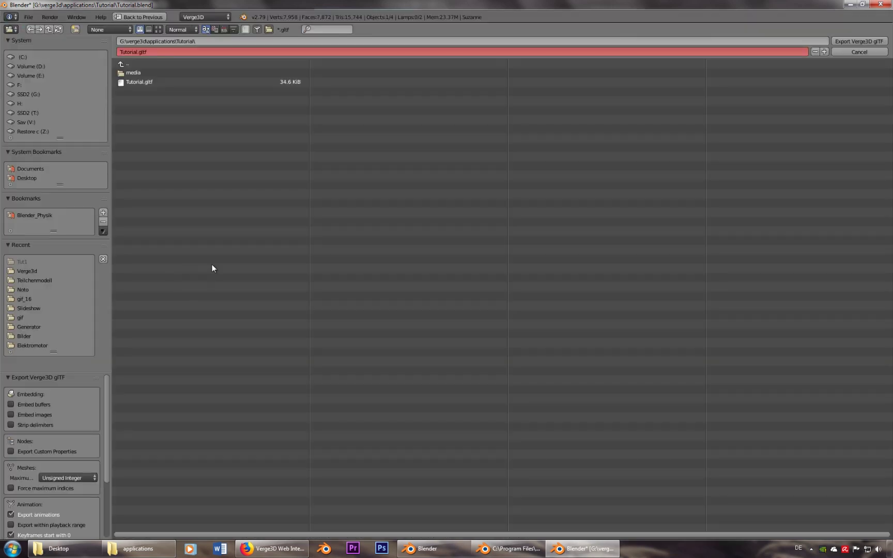
left_click(860, 41)
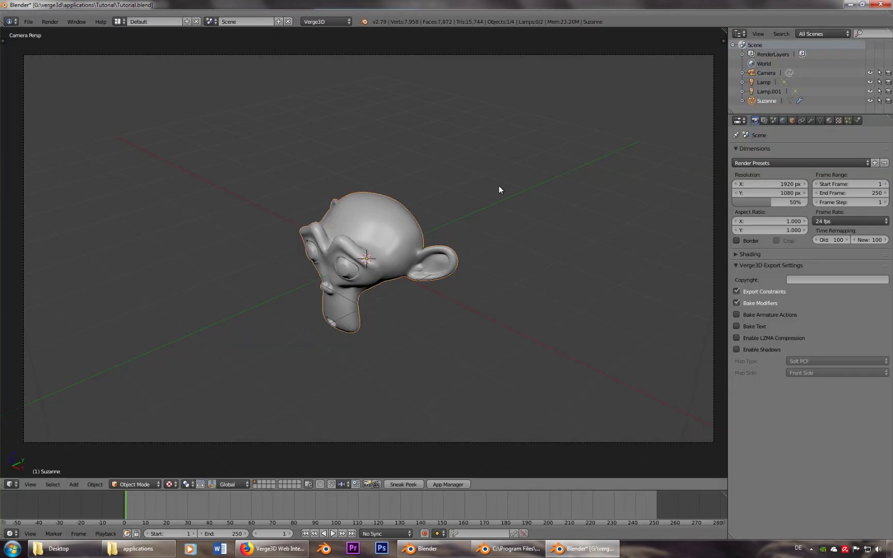
Relaunch the Tutorial app from the App Manager, orbit the smooth Suzanne, then return to Blender
left_click(281, 547)
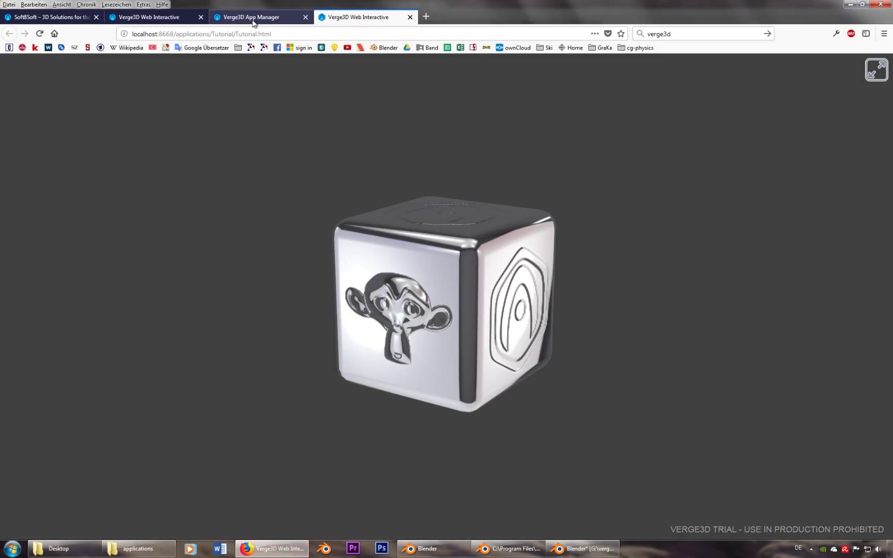
left_click(290, 17)
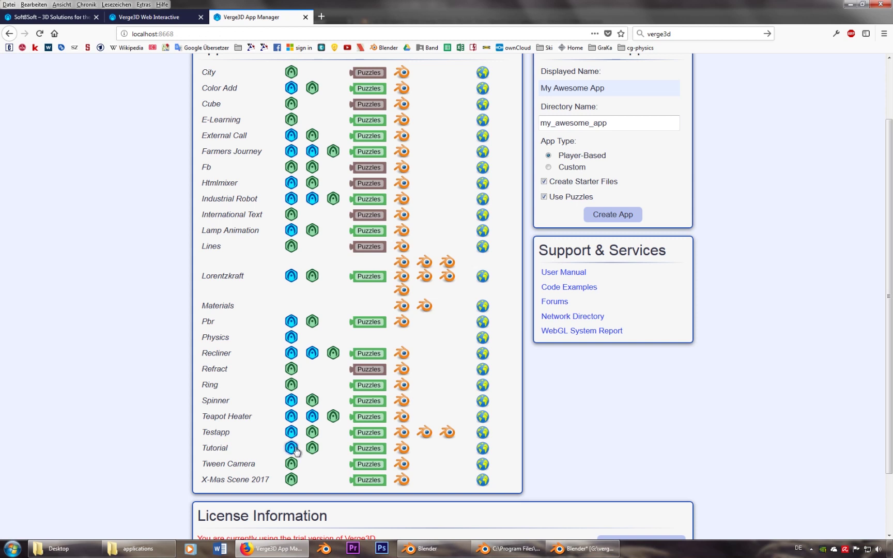
left_click(292, 448)
left_click_drag(368, 351, 417, 351)
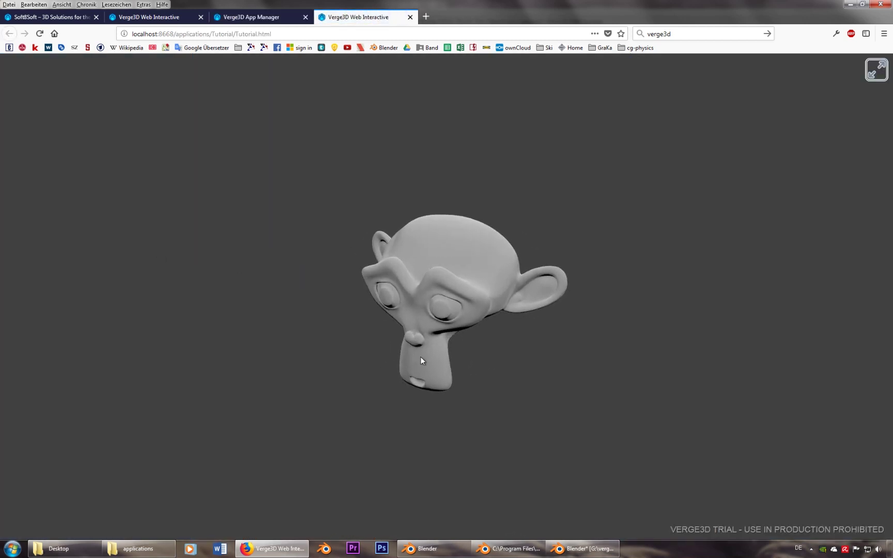
left_click(583, 549)
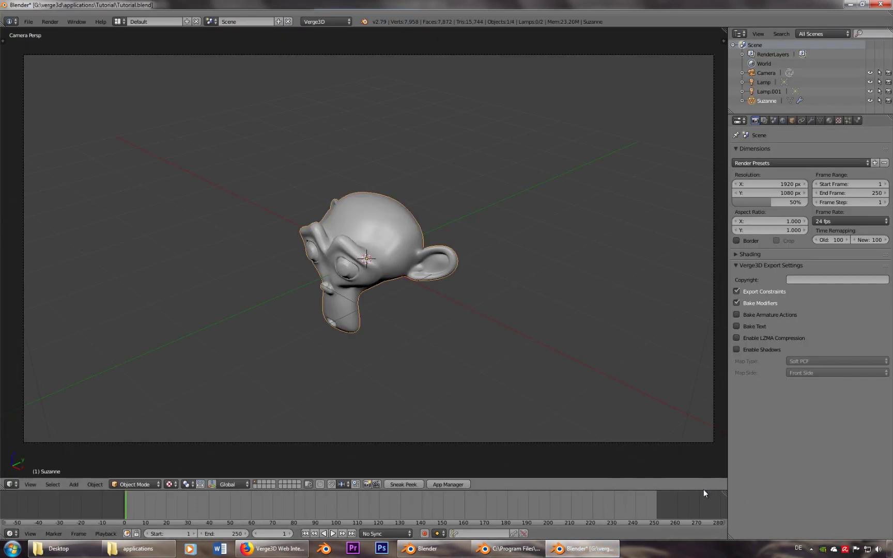
Split the timeline area and turn the enlarged upper part into a Dope Sheet
left_click_drag(704, 489, 716, 411)
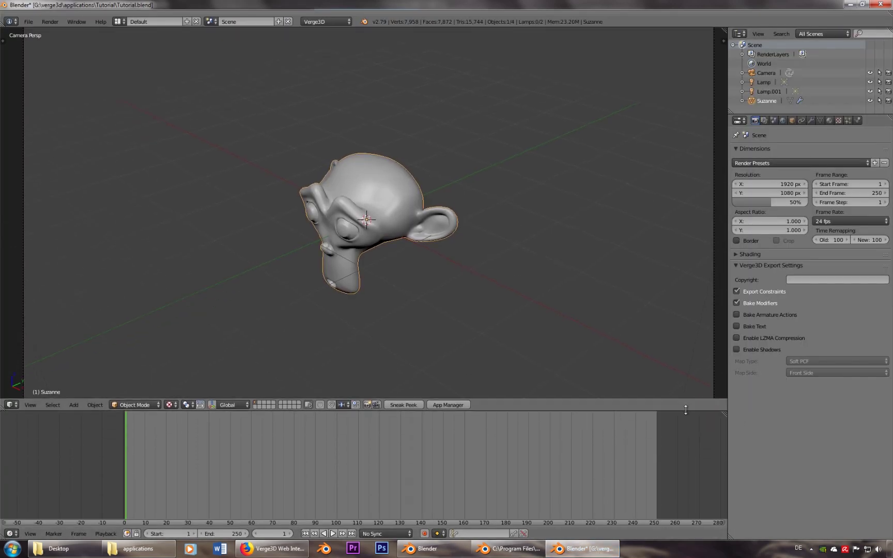
right_click(727, 454)
left_click(725, 454)
left_click(633, 496)
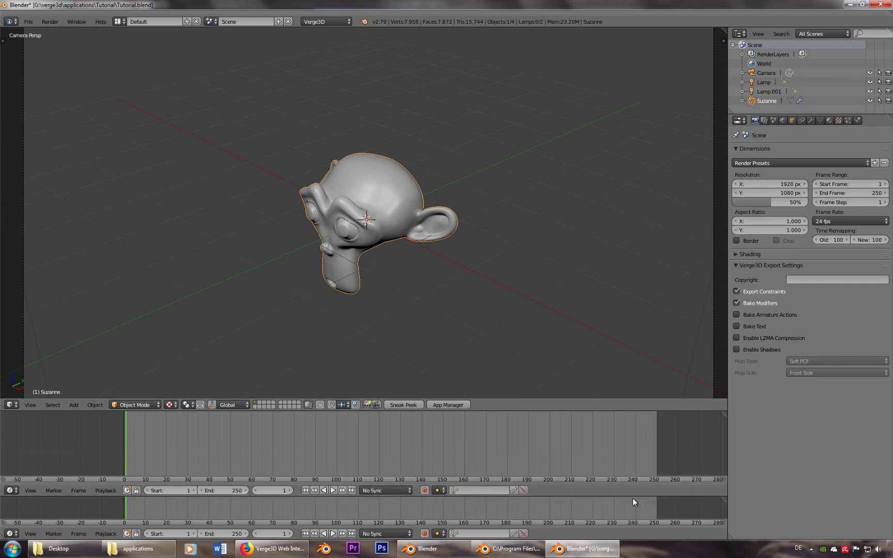
left_click_drag(632, 497, 365, 510)
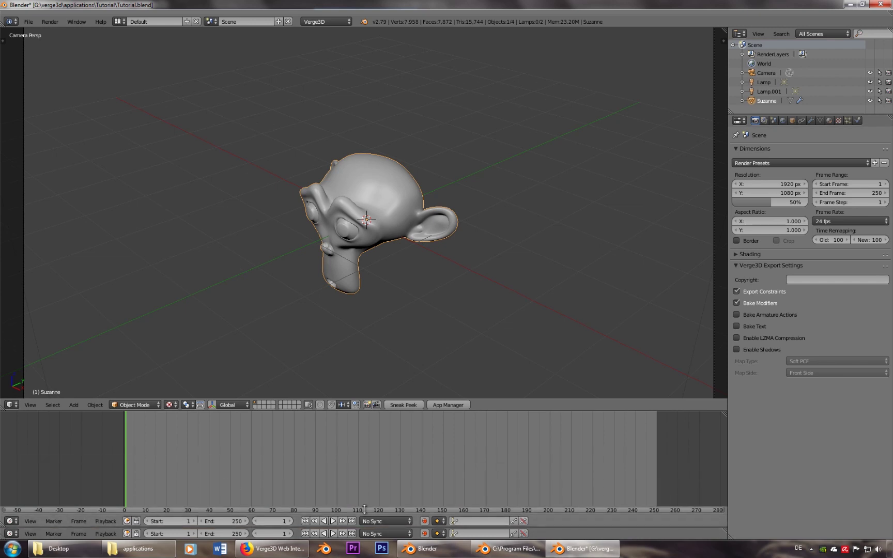
left_click(10, 521)
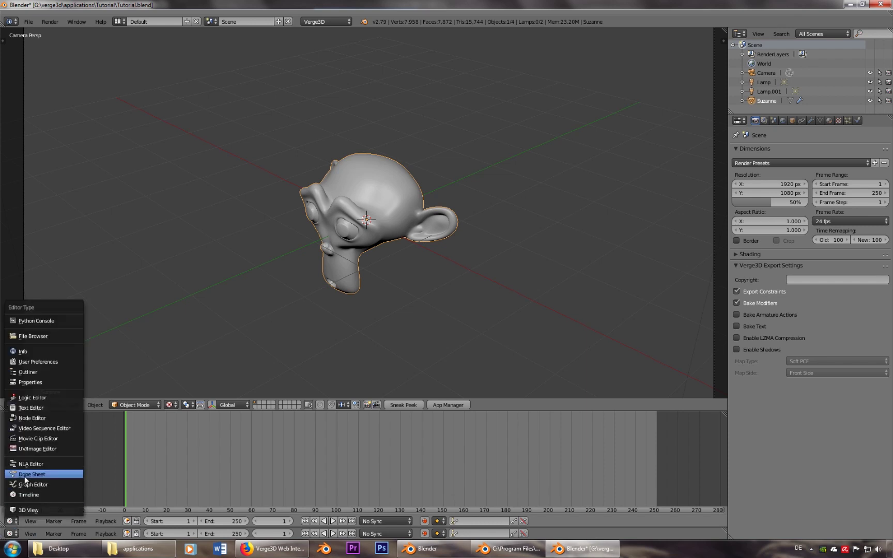
left_click(31, 474)
Key Suzanne's location at frame 0, then advance the current frame to 40
key("Down")
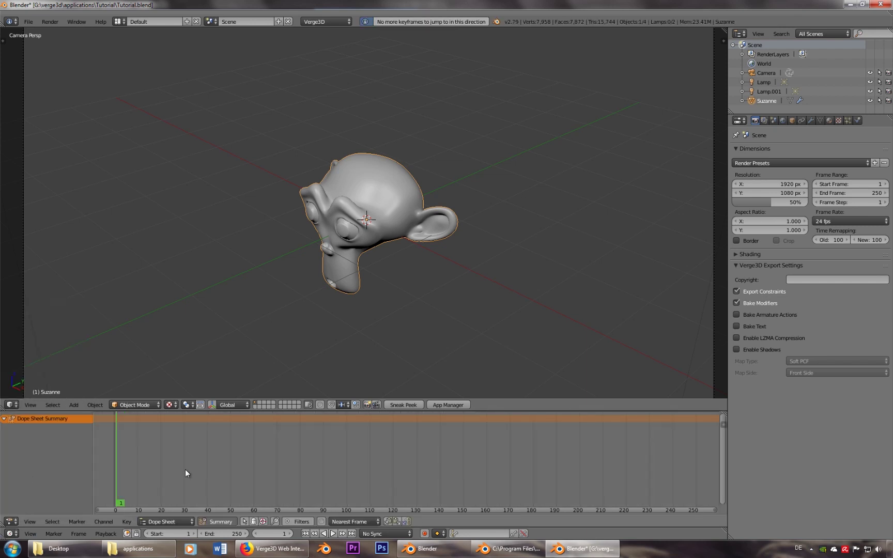
key("Left")
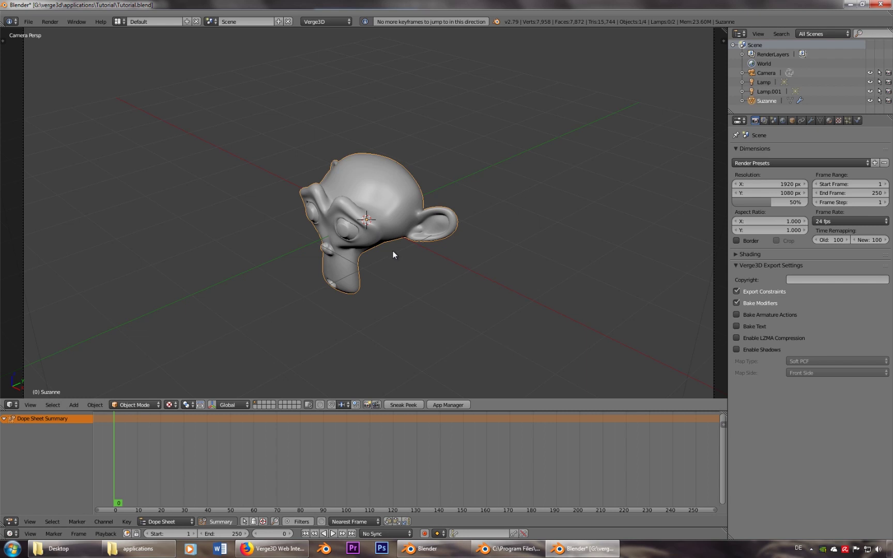
key("i")
left_click(381, 265)
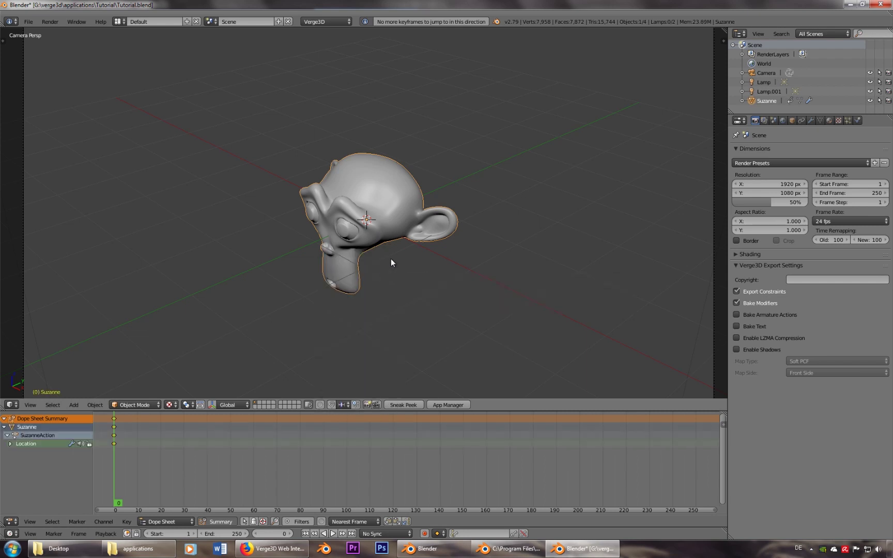
key("shift+Up")
key("shift+Up")
key("shift+Up")
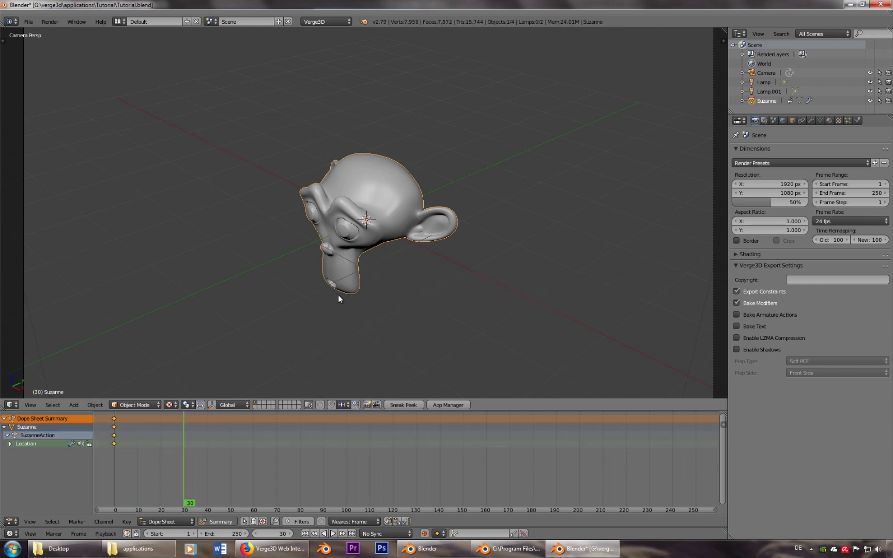
key("shift+Up")
Start the Screencast Keys display with text size 60 and mouse size 40
key("n")
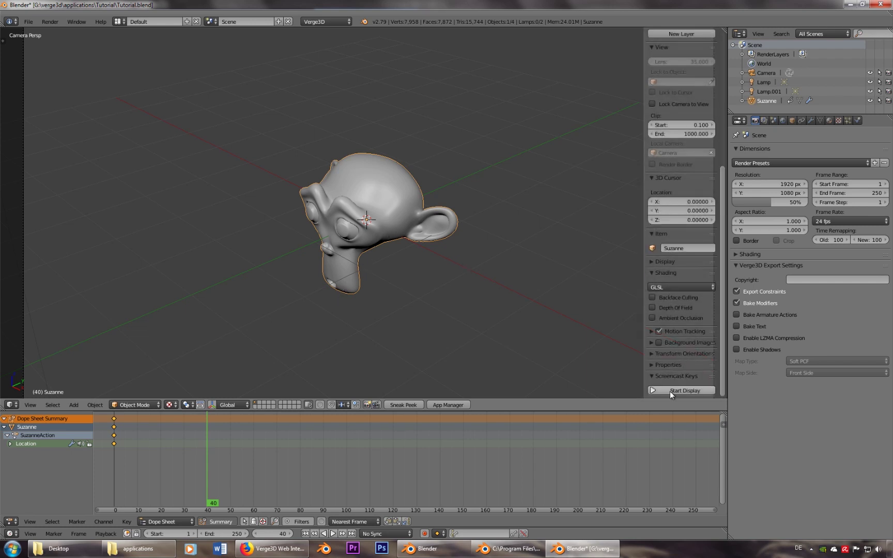
left_click(670, 391)
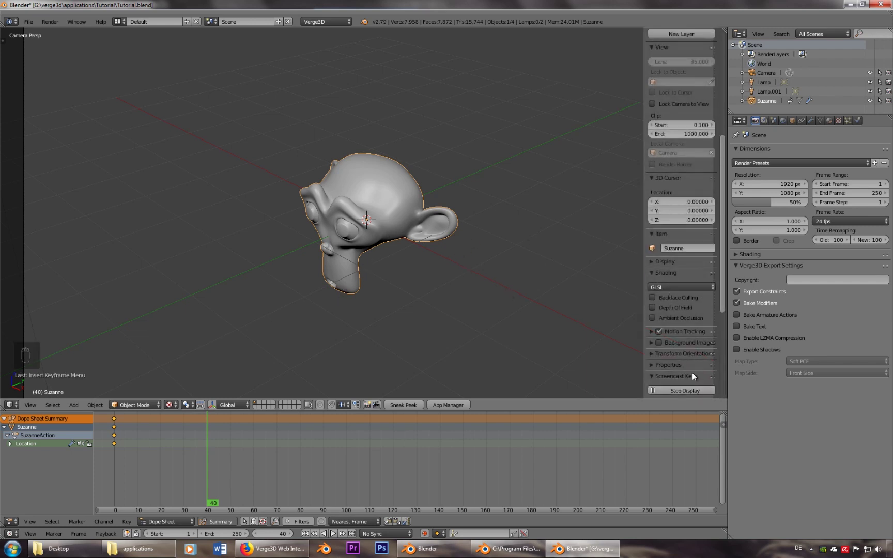
scroll(692, 373, "down", 8)
left_click(662, 243)
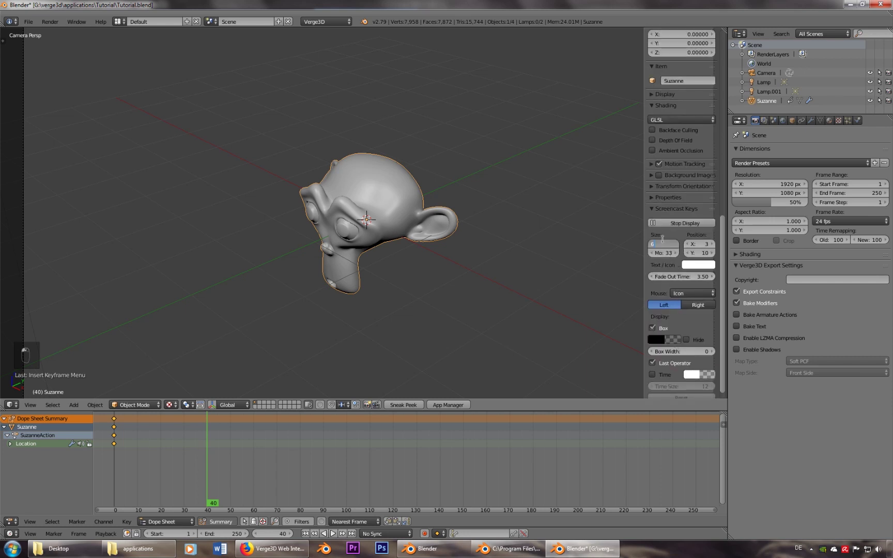
type("60")
key("Tab")
type("40")
key("Return")
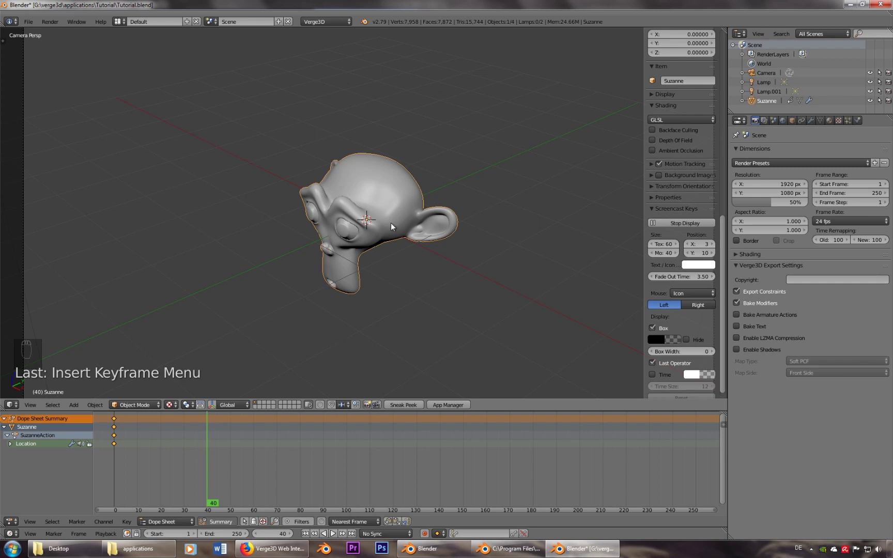
Move Suzanne along Y, key its location at frame 40, then play and rewind to frame 0
key("g")
key("x")
key("y")
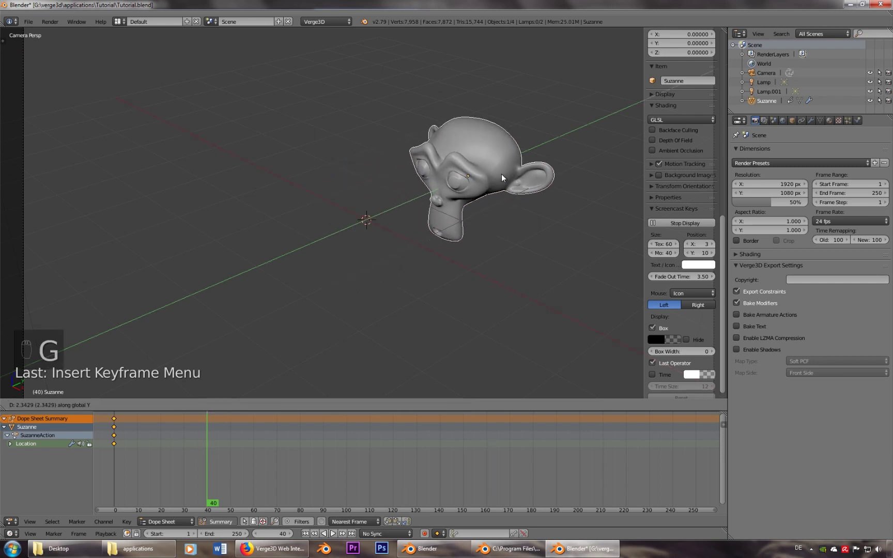
left_click(502, 174)
key("i")
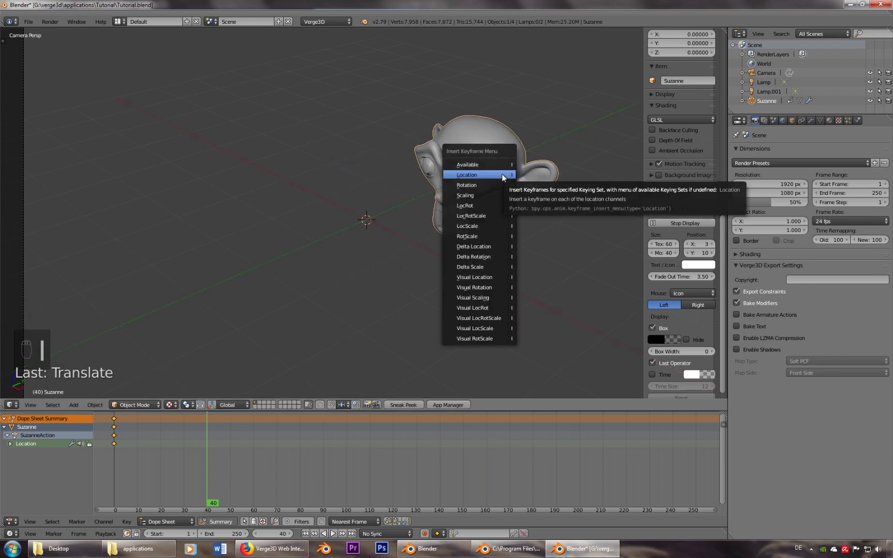
left_click(501, 173)
key("shift+alt+a")
mouse_move(167, 471)
left_mouse_down()
mouse_move(115, 472)
mouse_move(153, 475)
left_mouse_up()
Stop the animation playback and switch back to the Blender window
key("Escape")
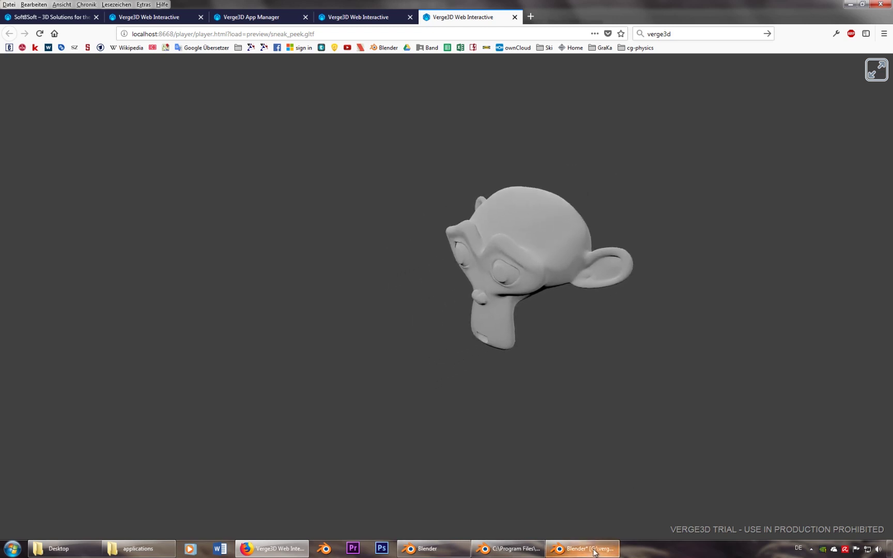
key("alt+Tab")
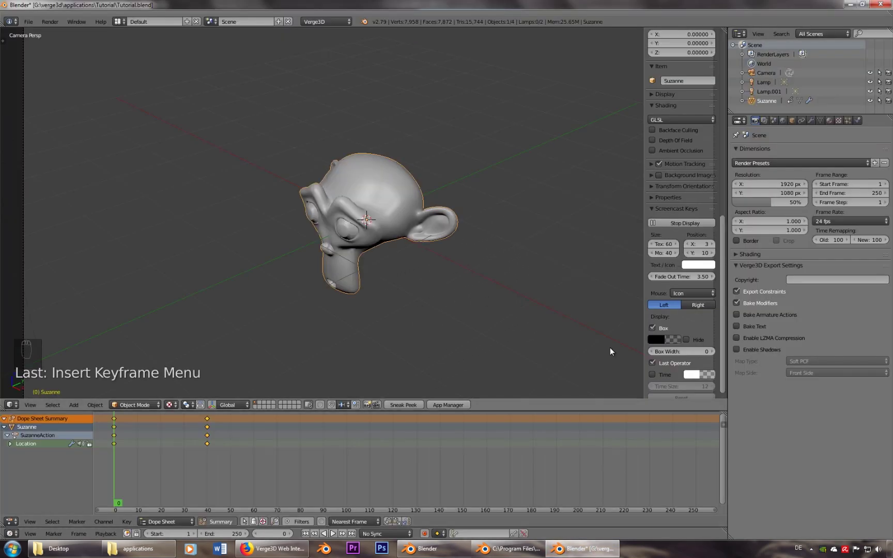
Turn Suzanne's Verge3D Auto Start off to preview, re-enable it, and select the frame-40 keys
left_click(791, 120)
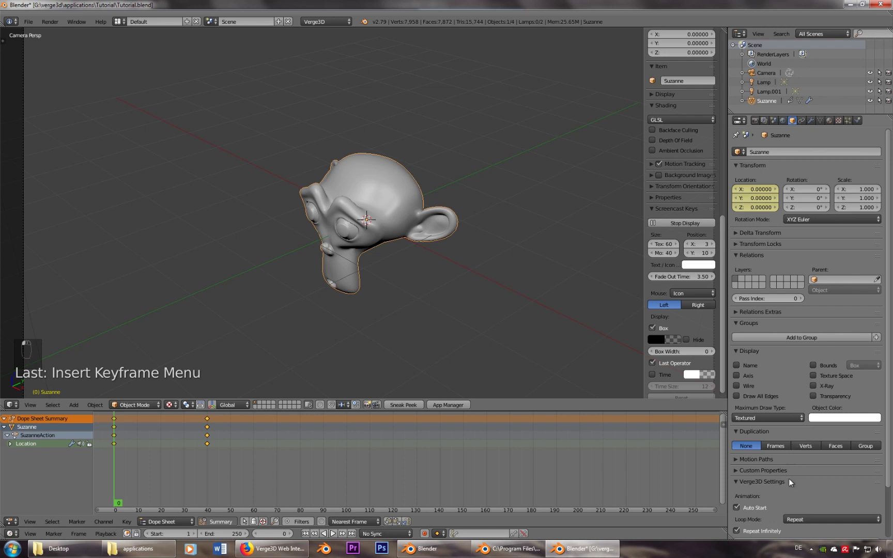
scroll(789, 479, "down", 3)
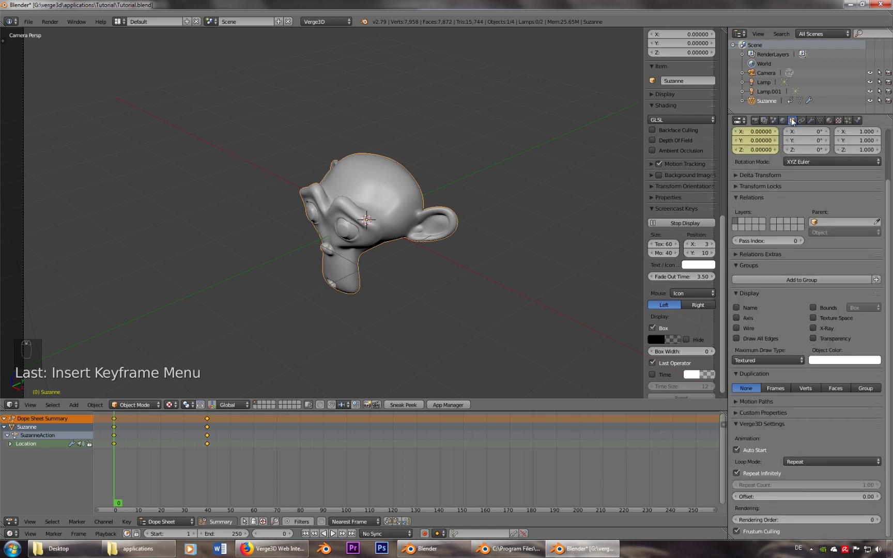
left_click(755, 449)
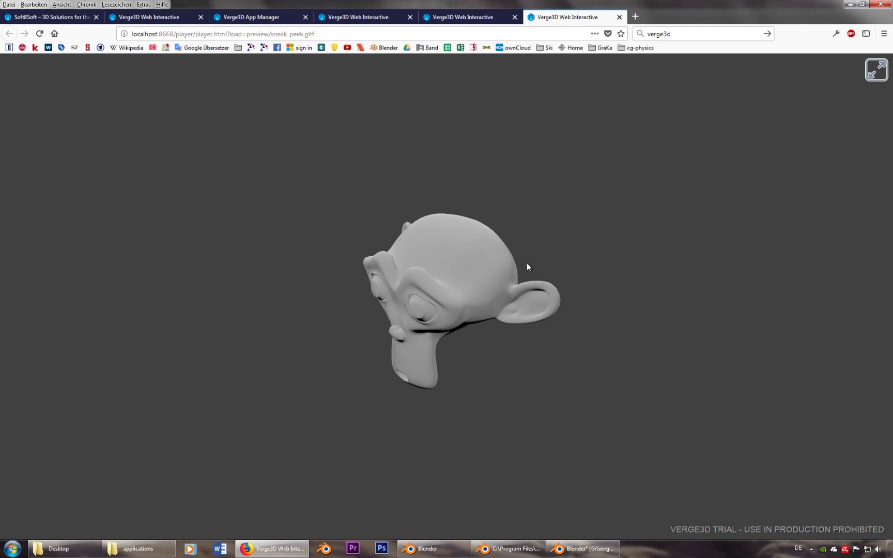
left_click(581, 548)
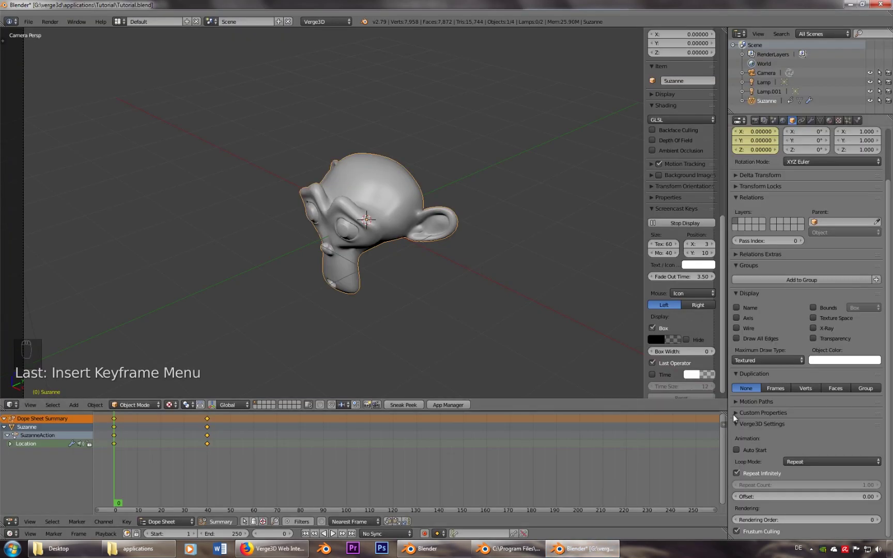
left_click(737, 450)
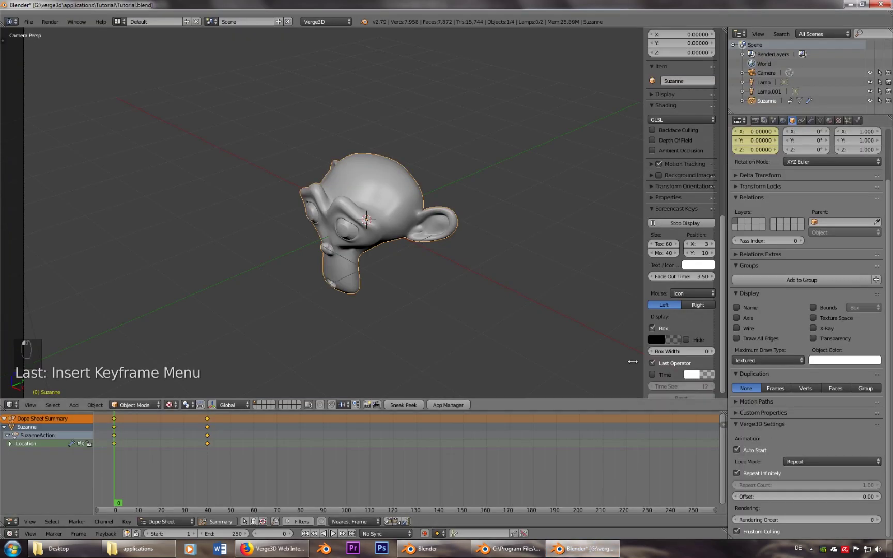
left_click(207, 435)
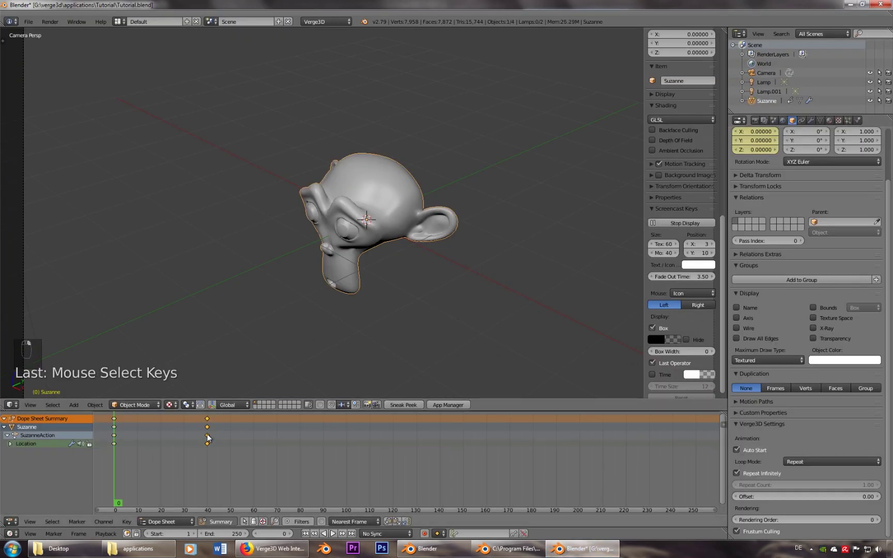
Duplicate the frame-40 location keys 10 frames later, to frame 50
key("shift+d")
key("1")
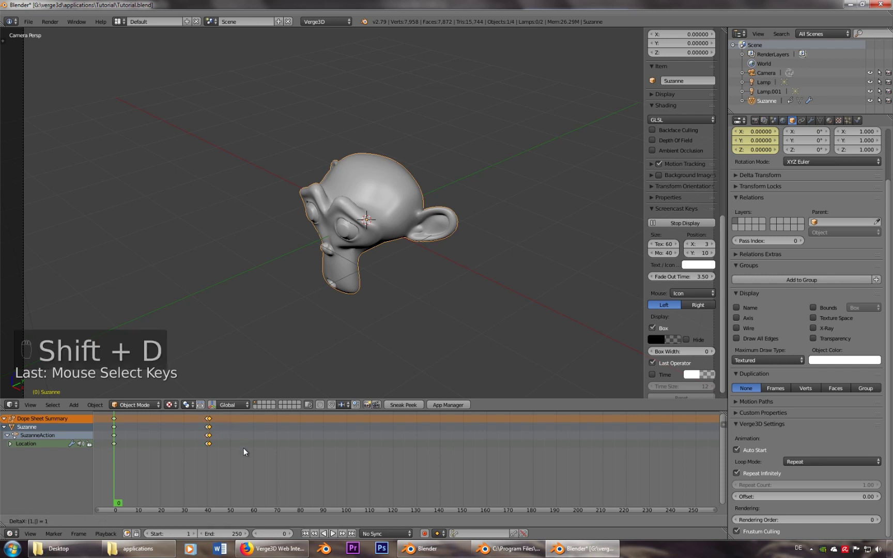
right_click(244, 448)
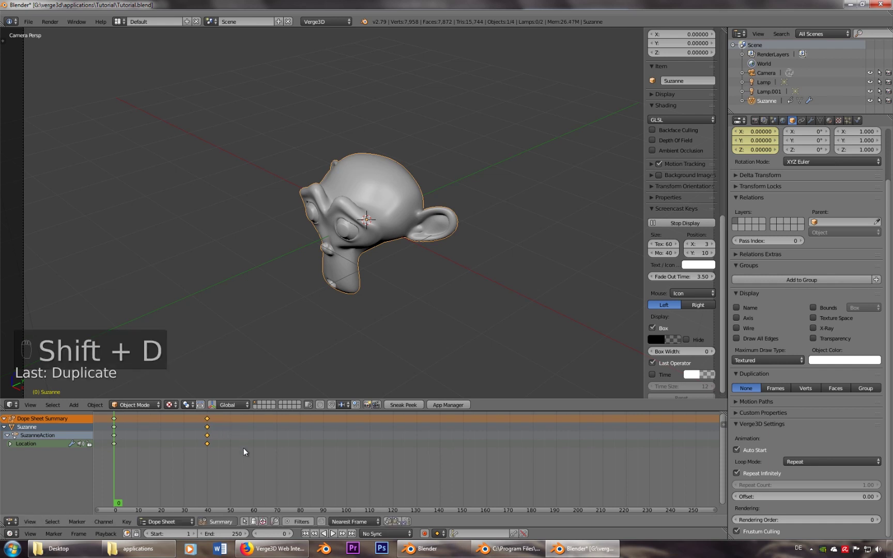
key("shift+d")
type("10")
key("Return")
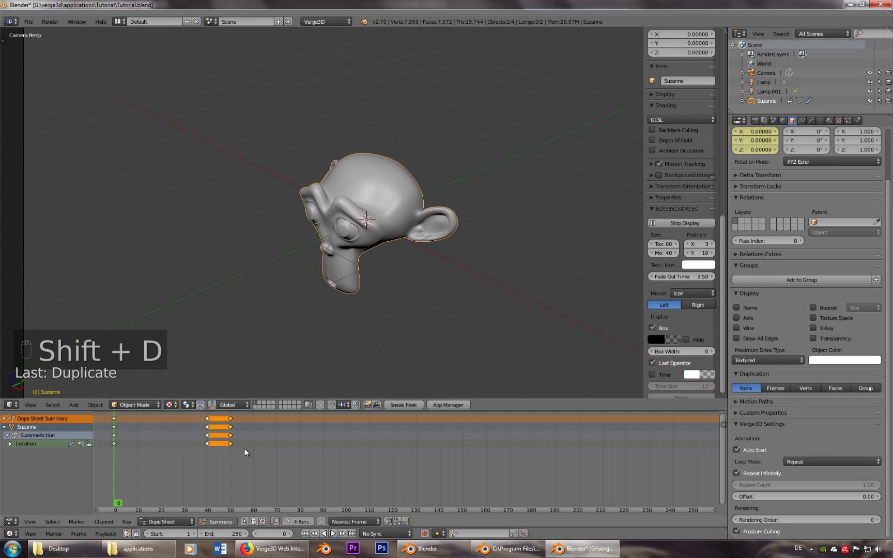
Copy the frame-0 keys to frame 90, play the animation, and rewind to frame 0
right_click(114, 419)
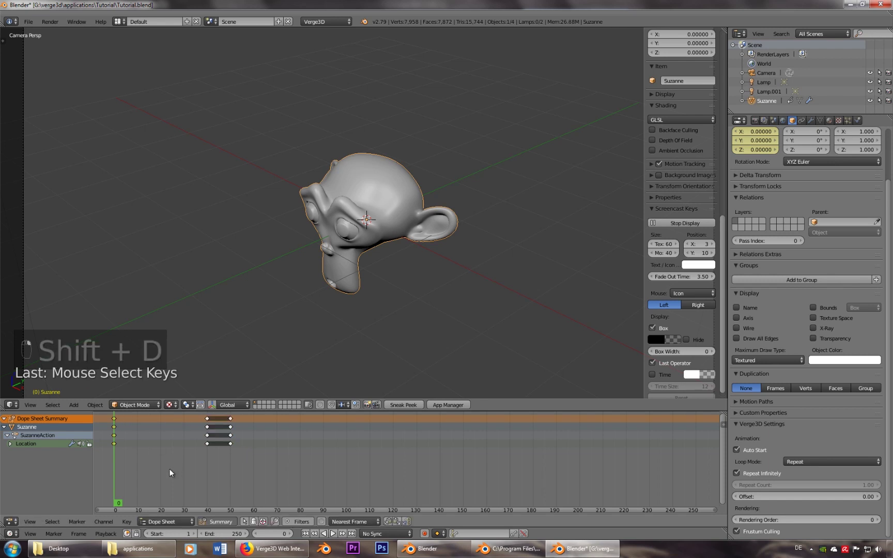
key("shift+d")
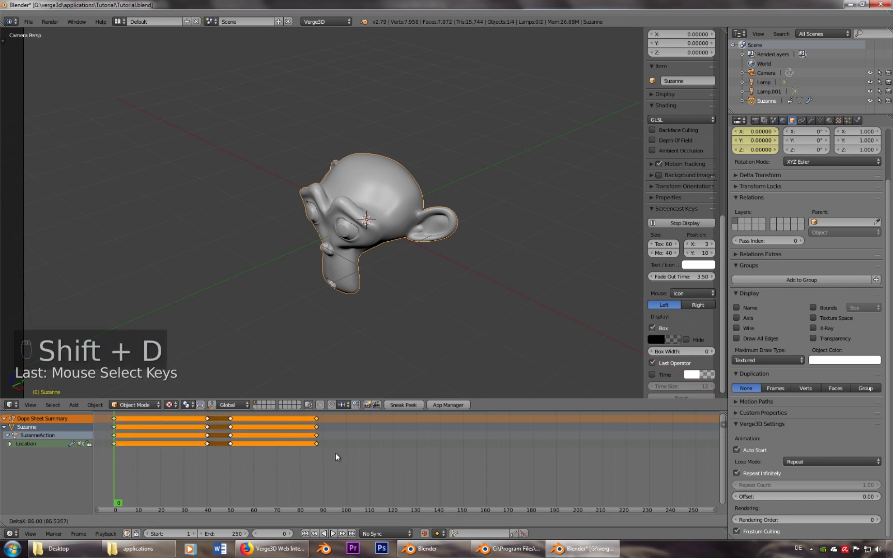
left_click(327, 455)
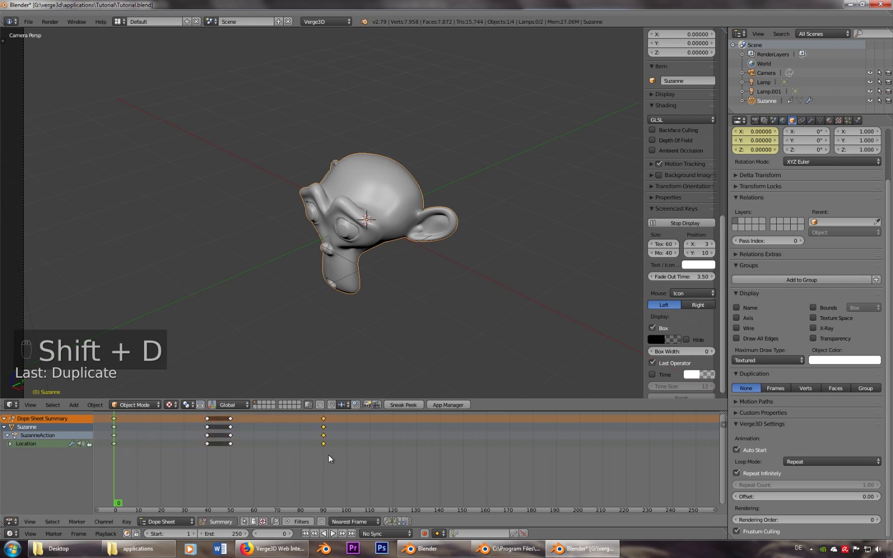
key("alt+a")
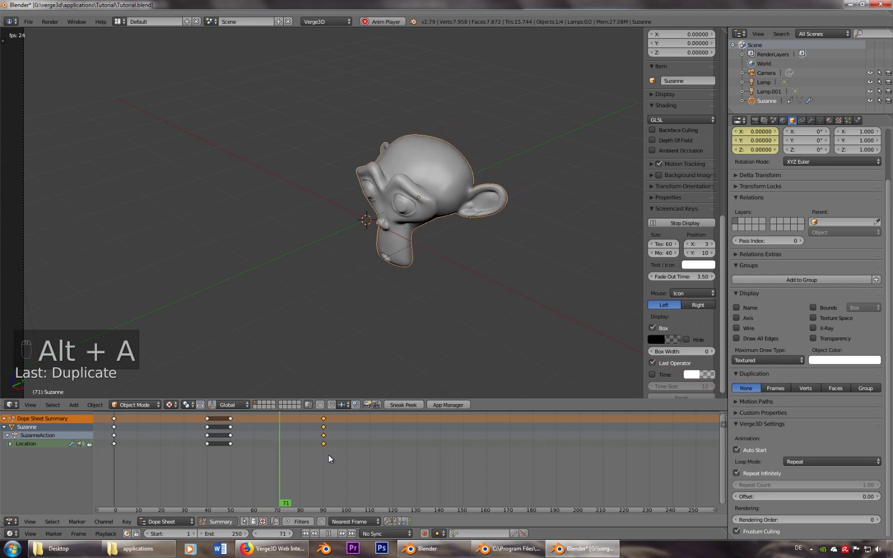
key("alt+a")
left_click_drag(328, 455, 97, 447)
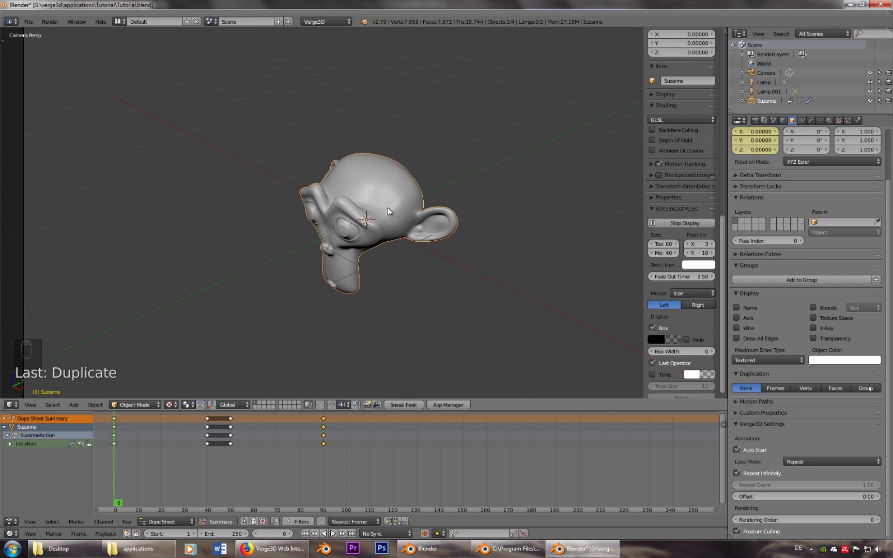
Preview the scene in the browser, close the extra preview tabs, and return to Blender
left_click(403, 405)
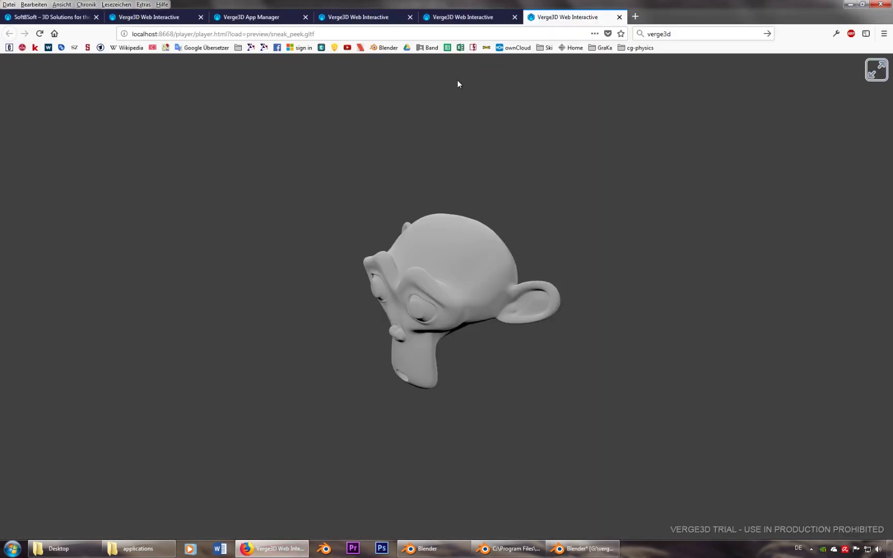
middle_click(553, 19)
middle_click(473, 20)
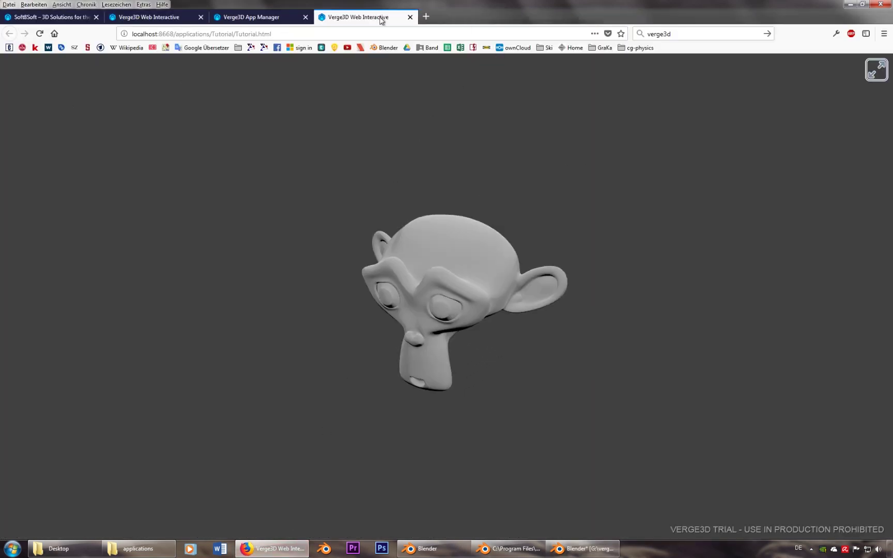
middle_click(382, 20)
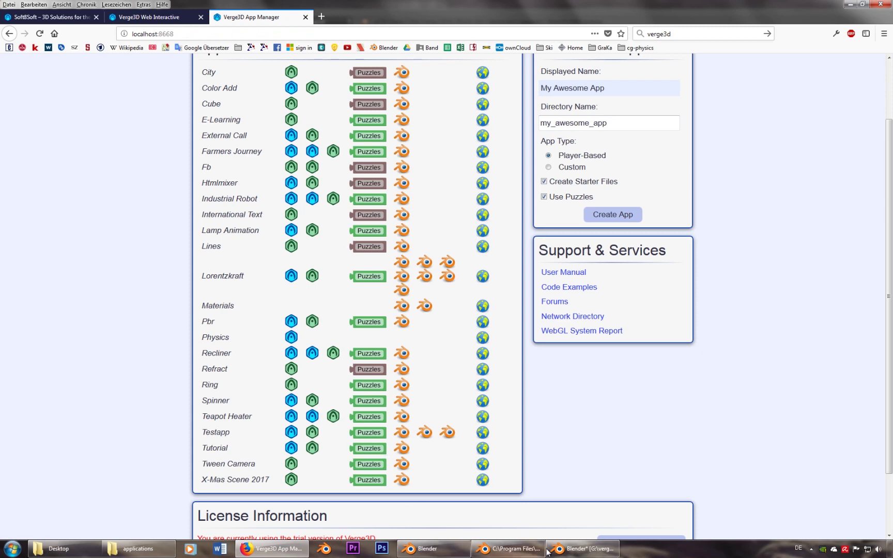
left_click(584, 549)
Save over Tutorial.blend and export the scene as Verge3D glTF
key("ctrl+s")
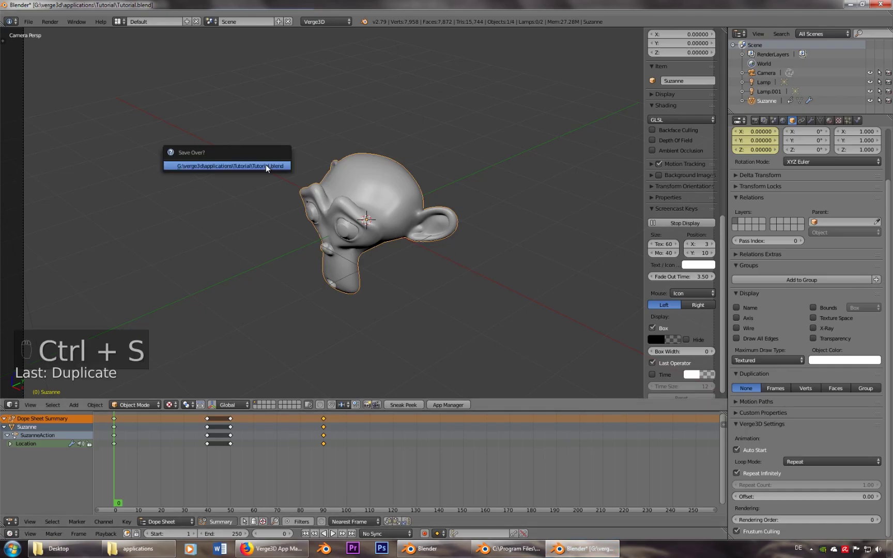
left_click(266, 168)
left_click(28, 22)
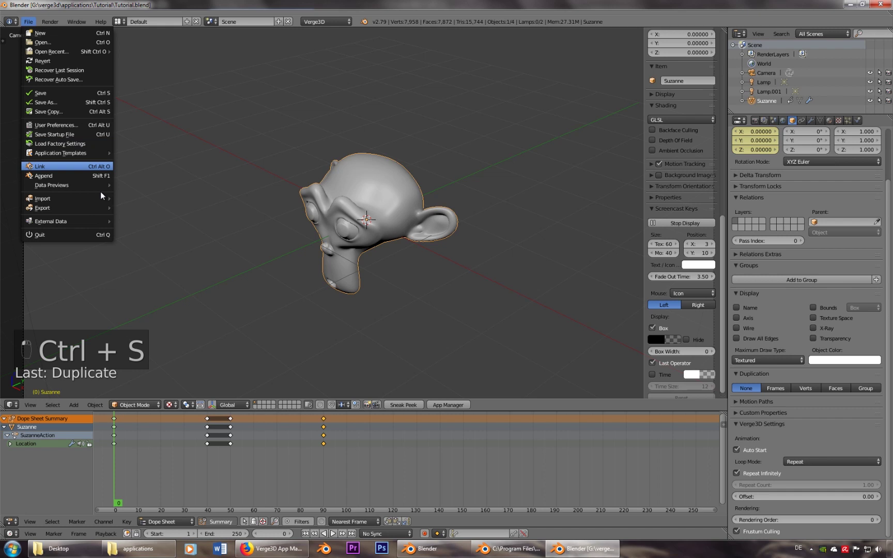
mouse_move(97, 205)
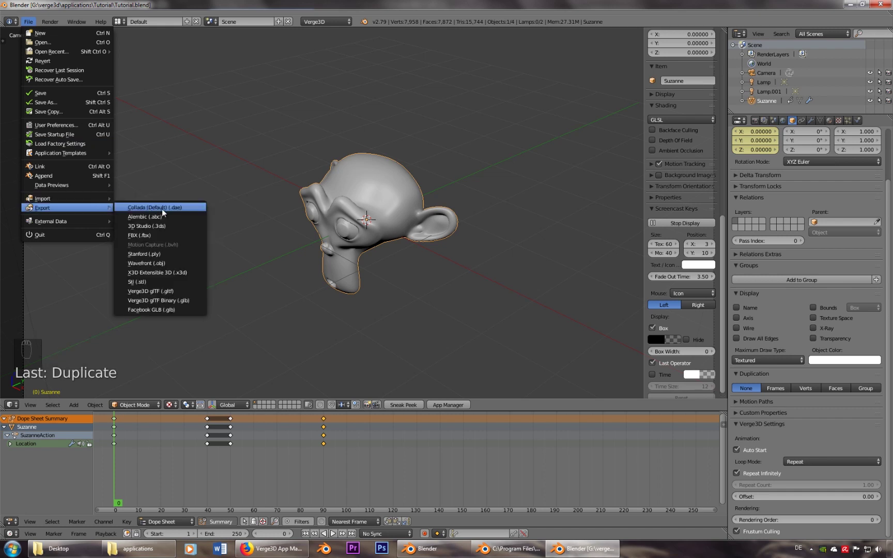
left_click(168, 291)
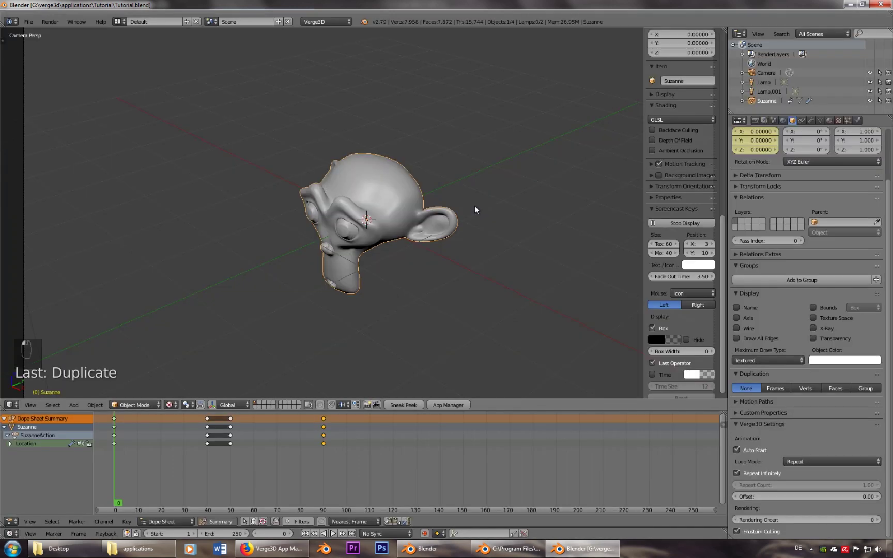
Turn off Suzanne's Auto Start, save the scene, and re-export it as Verge3D glTF
left_click(739, 451)
key("ctrl+s")
left_click(408, 239)
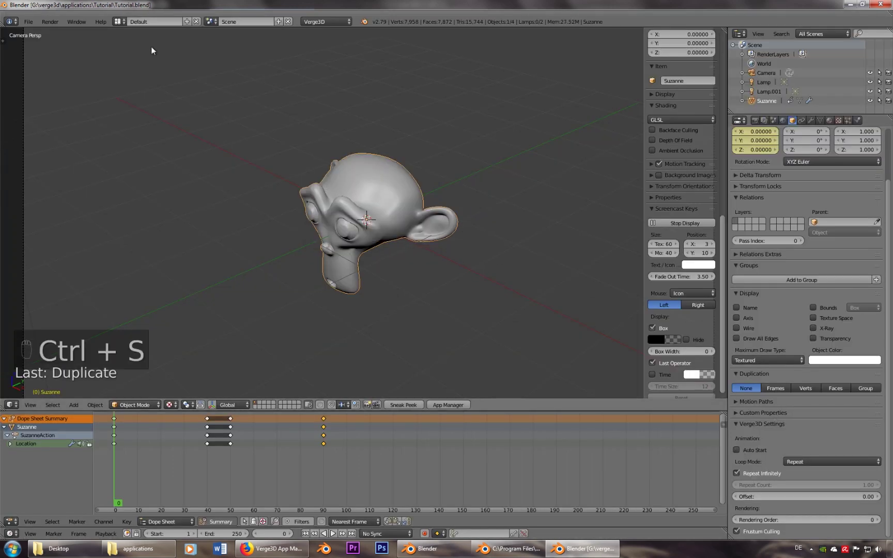
left_click(29, 22)
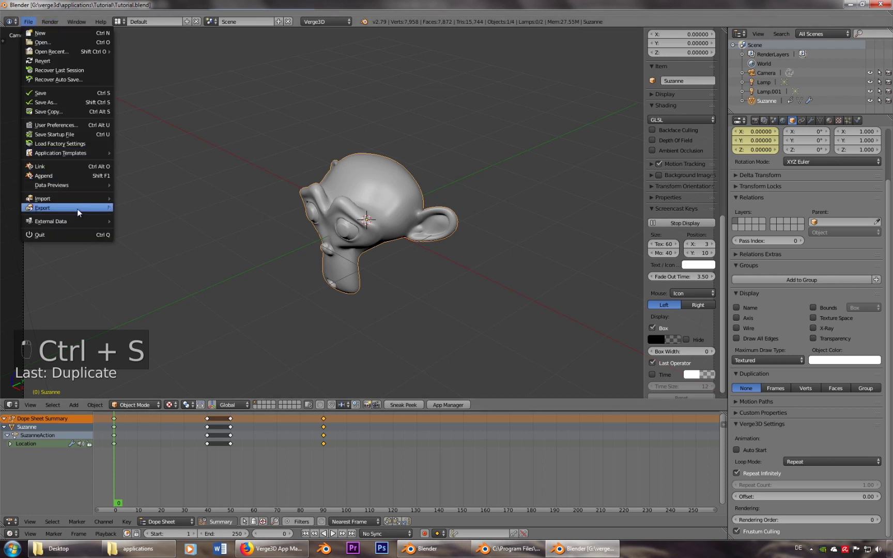
mouse_move(76, 209)
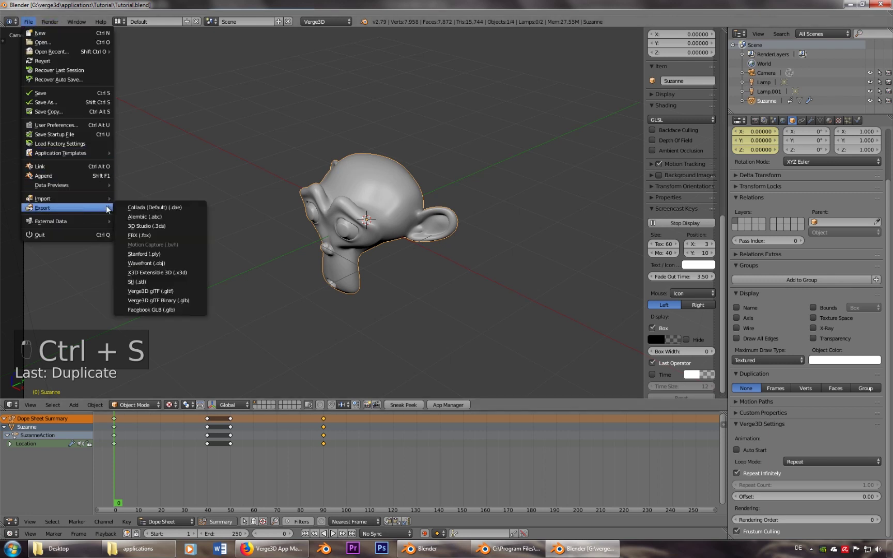
left_click(170, 291)
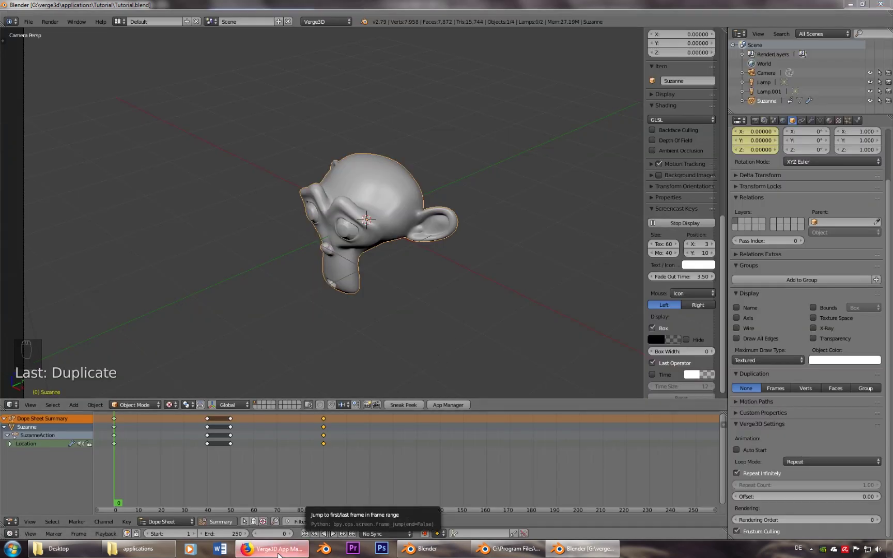
Open the Tutorial app's Puzzles editor from the App Manager and narrow its panel
left_click(300, 554)
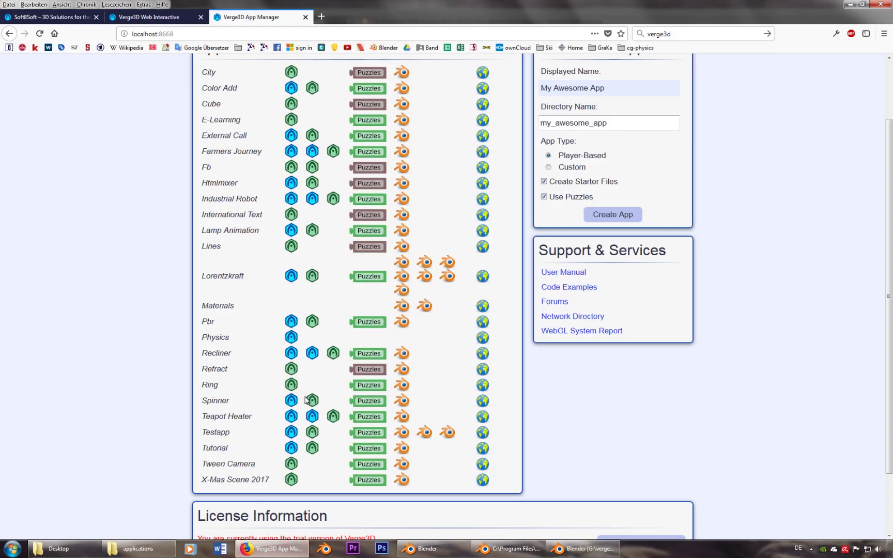
left_click(371, 449)
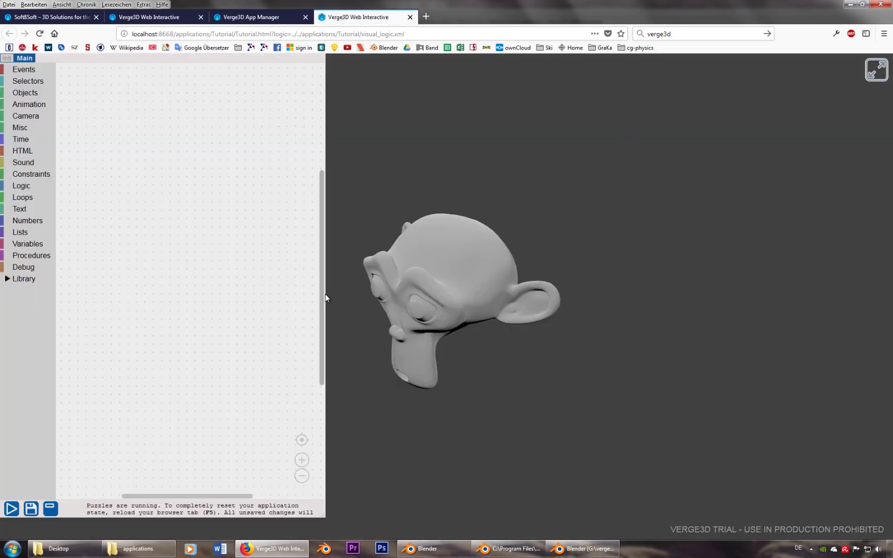
left_click_drag(322, 515, 278, 511)
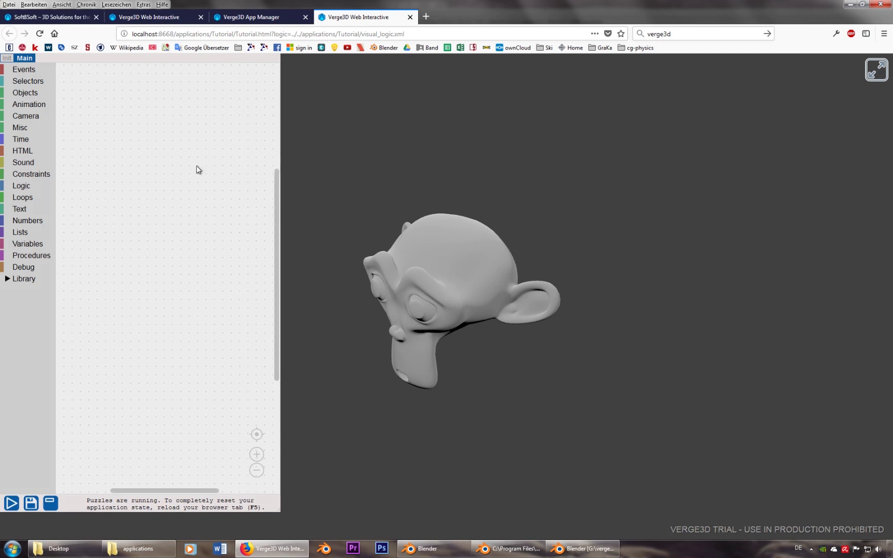
Place an object selector set to Suzanne and attach a 'when clicked' event to it
left_click(25, 93)
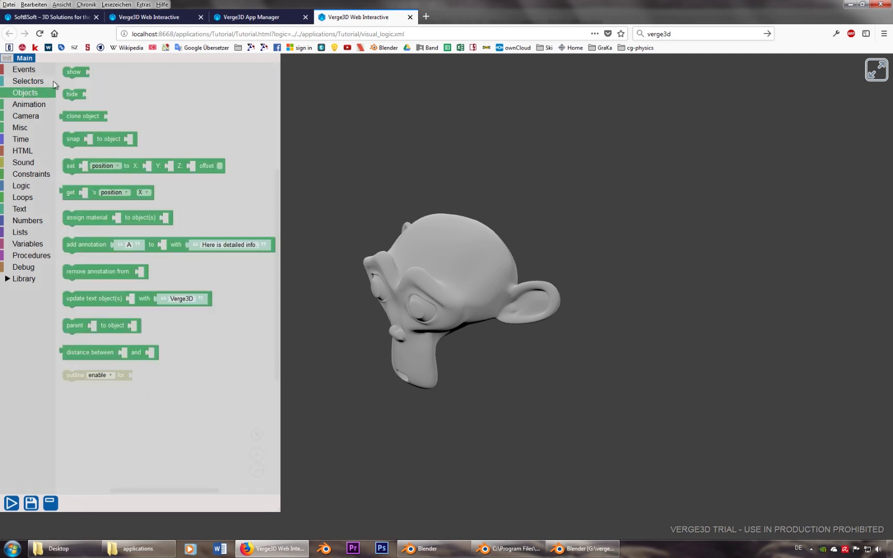
mouse_move(80, 71)
left_click(27, 80)
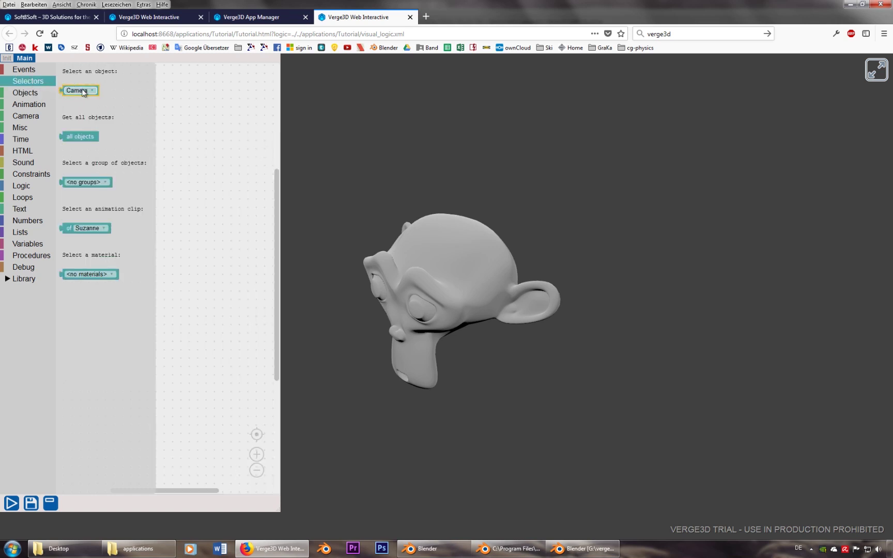
left_click_drag(79, 91, 121, 120)
left_click(134, 122)
left_click(130, 163)
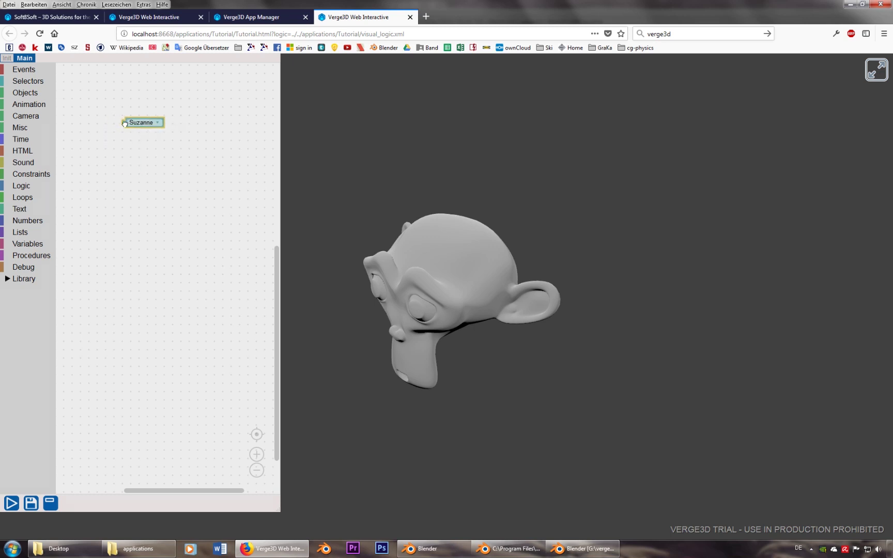
left_click(27, 68)
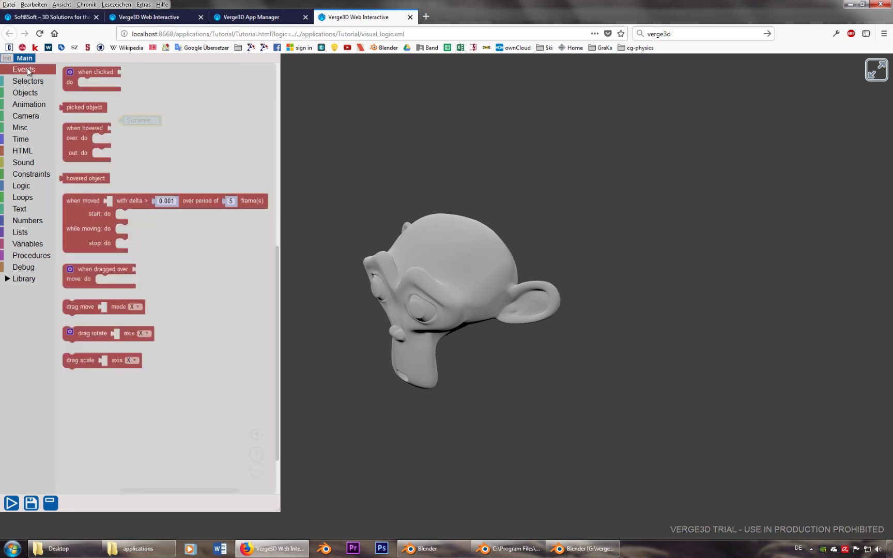
left_click(74, 81)
left_click_drag(74, 81, 112, 132)
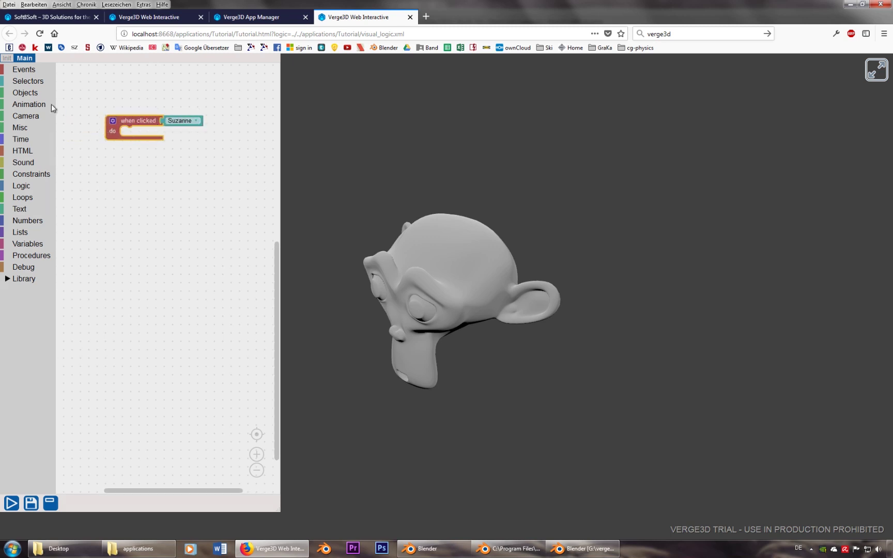
Make the click run 'play animation' with the animation of Suzanne
left_click(41, 105)
left_click(89, 83)
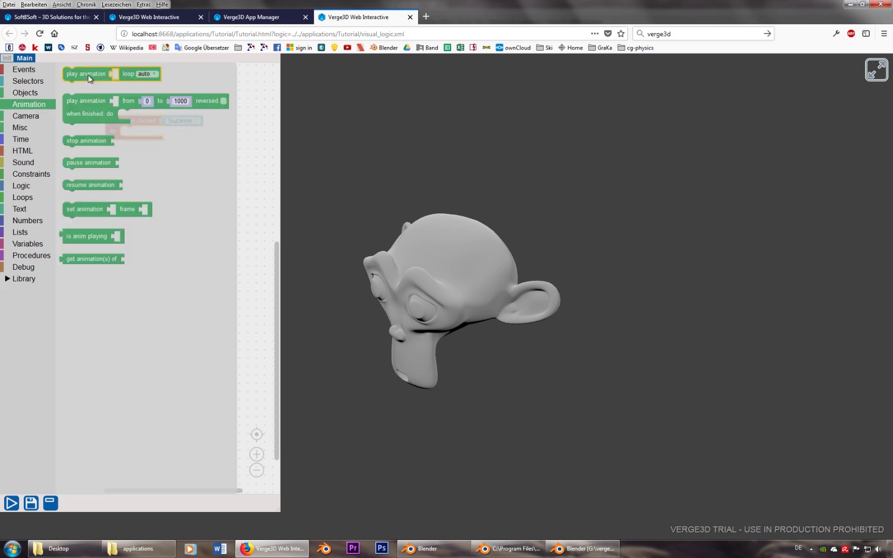
left_click_drag(83, 73, 131, 126)
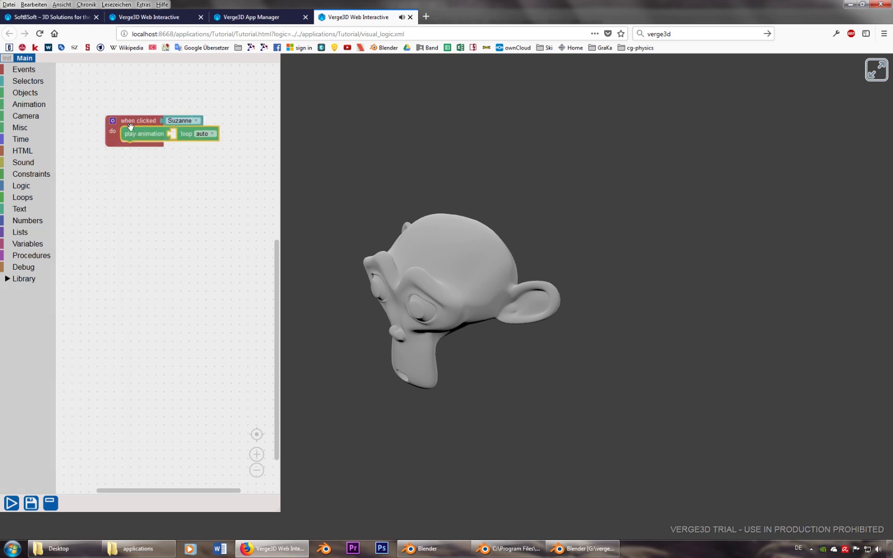
left_click(34, 81)
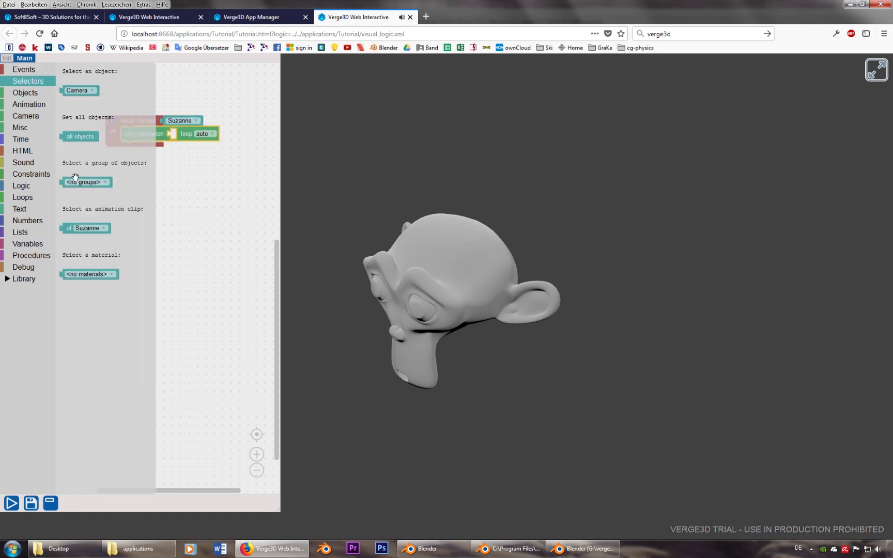
left_click(70, 228)
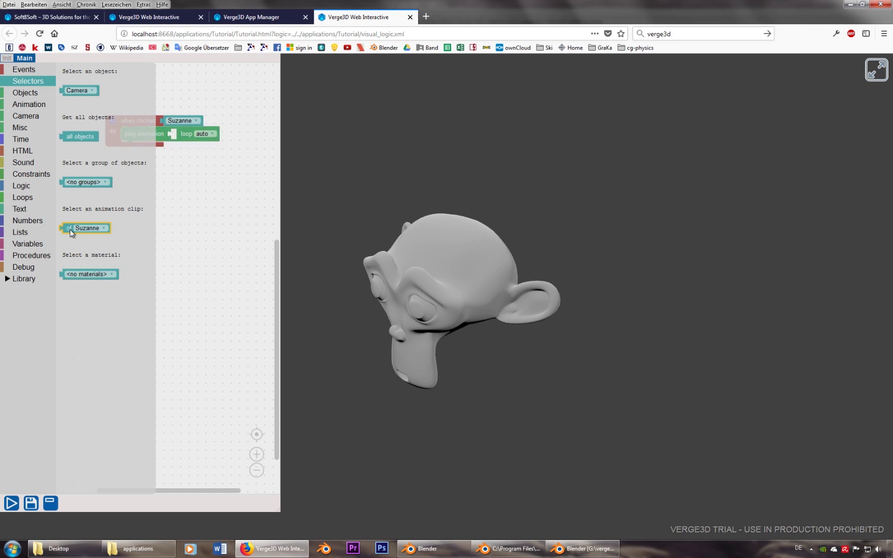
left_click_drag(70, 229, 175, 136)
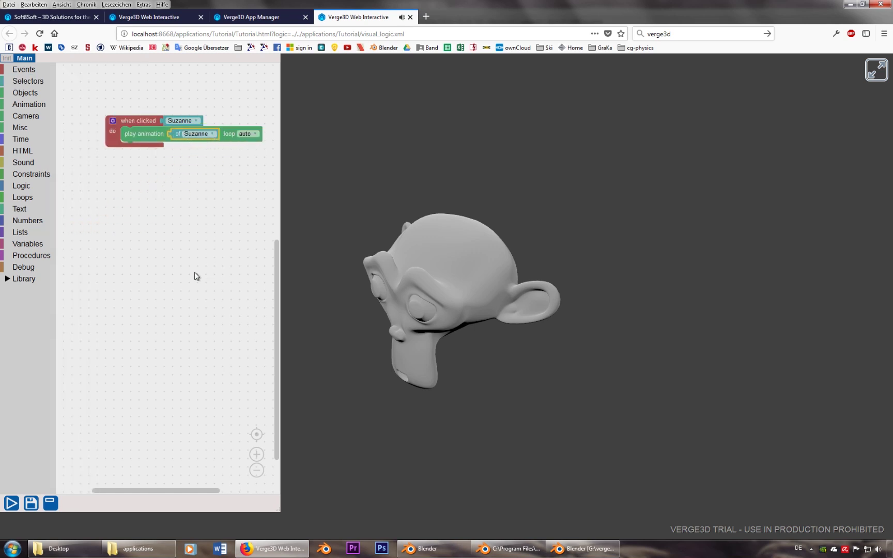
Save and run the puzzles, then click Suzanne to test its animation
left_click(31, 504)
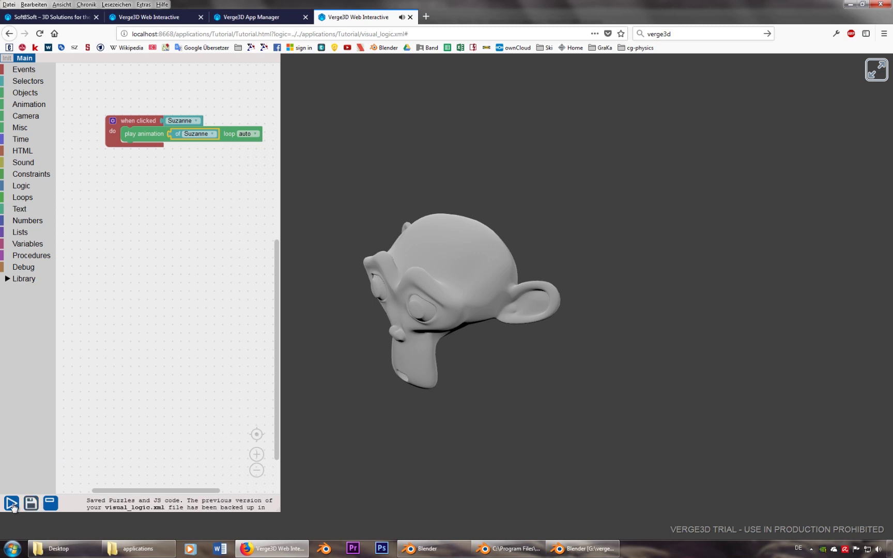
left_click(12, 504)
left_click(449, 285)
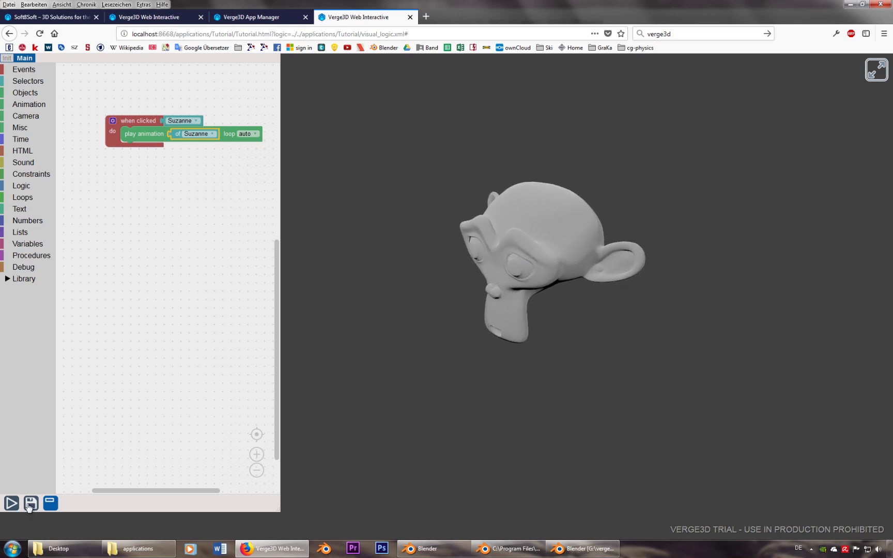
Set the animation loop to 'once', save, reload, rerun and test by clicking Suzanne
left_click(245, 134)
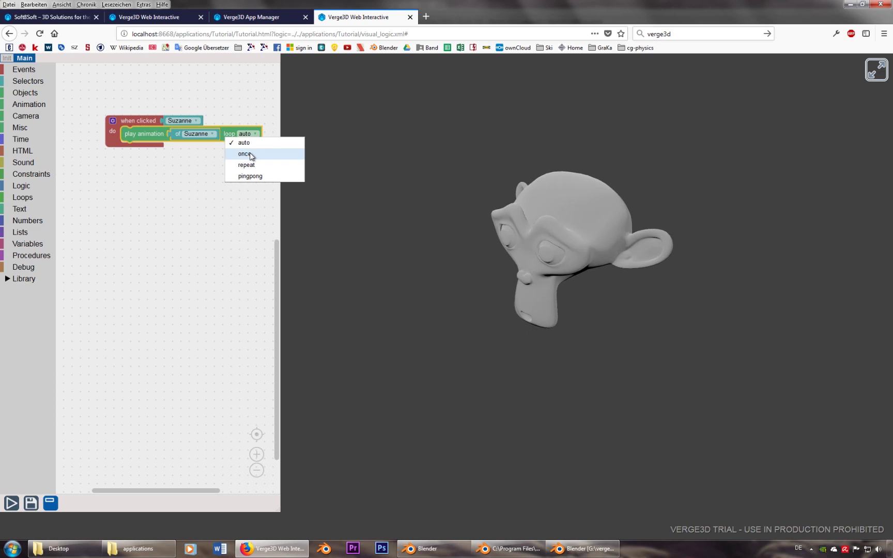
left_click(245, 155)
left_click(31, 504)
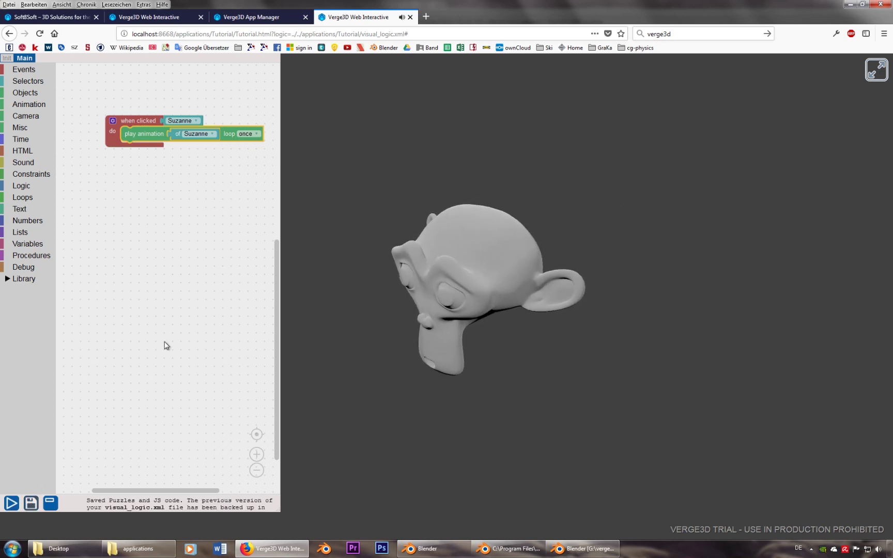
key("F5")
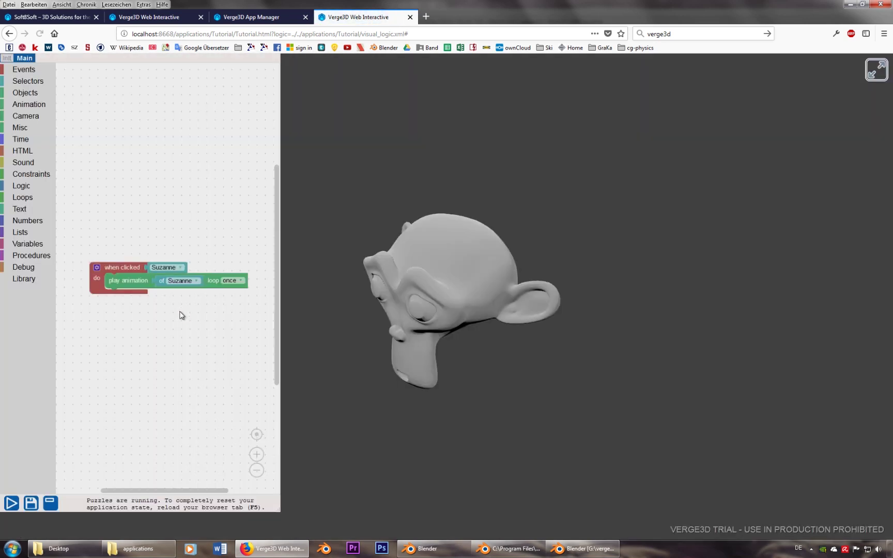
left_click(10, 504)
left_click(411, 292)
left_click_drag(95, 293, 87, 201)
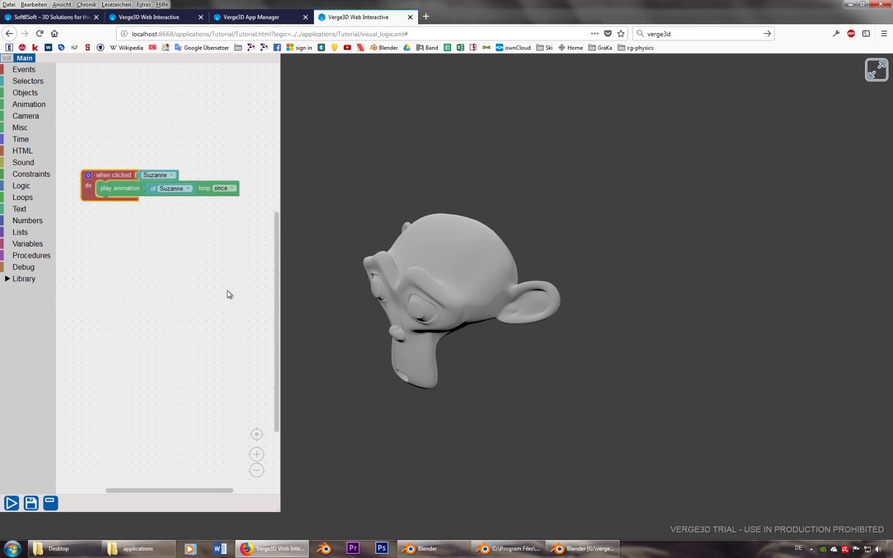
Scrub Suzanne's Dope Sheet animation in Blender to frame 86, then return to the Puzzles editor
left_click(562, 548)
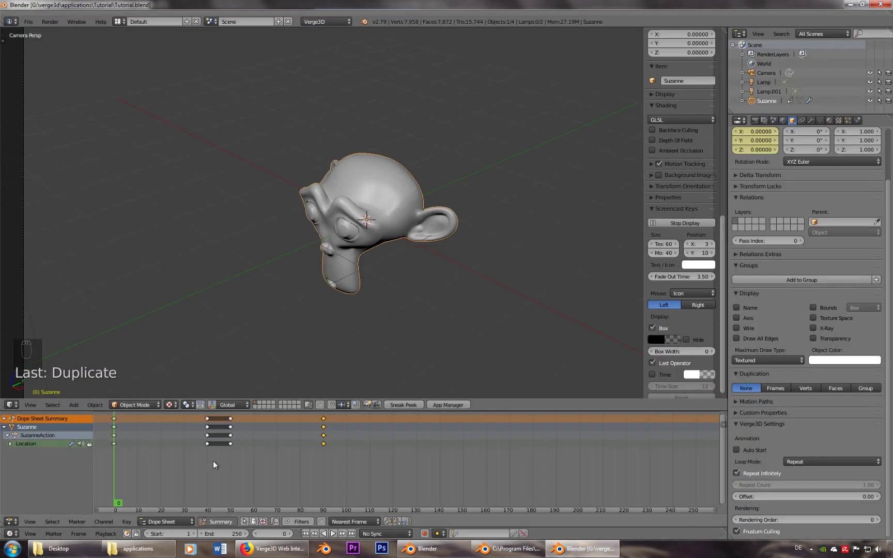
left_click_drag(221, 471, 107, 474)
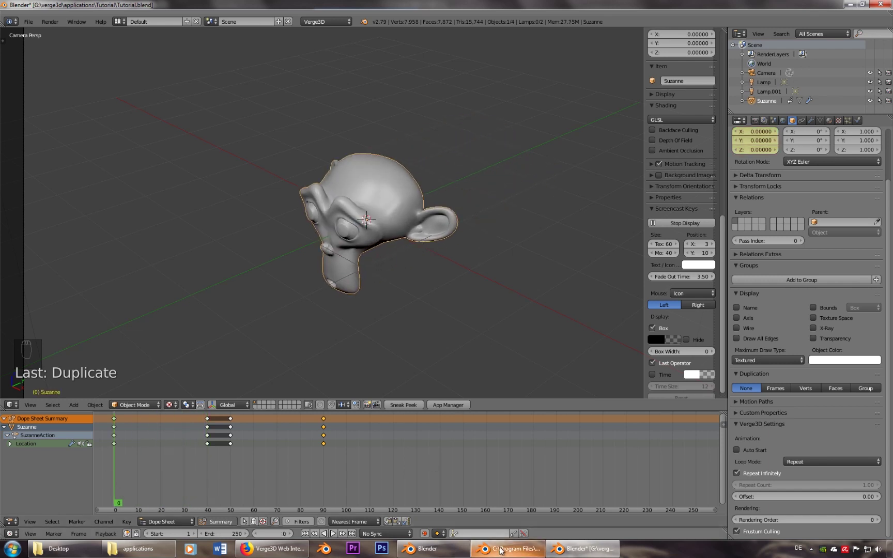
mouse_move(474, 552)
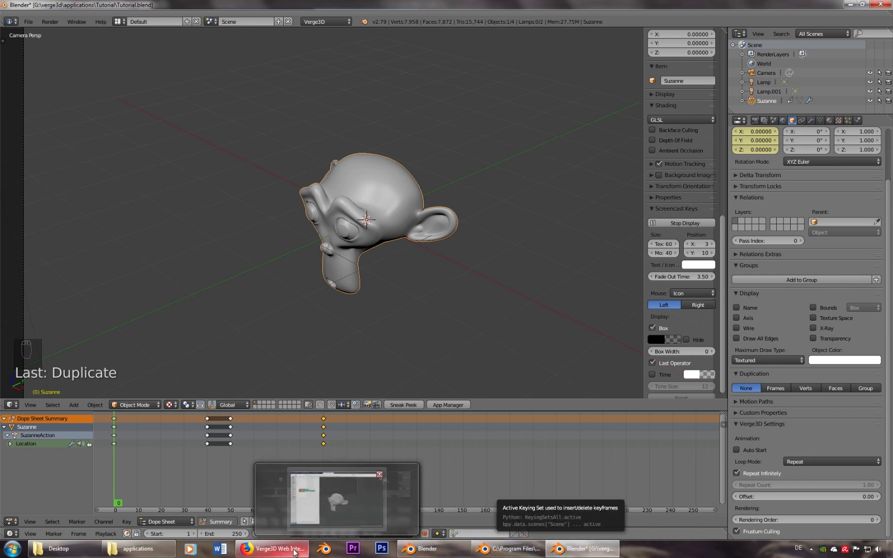
left_click(274, 549)
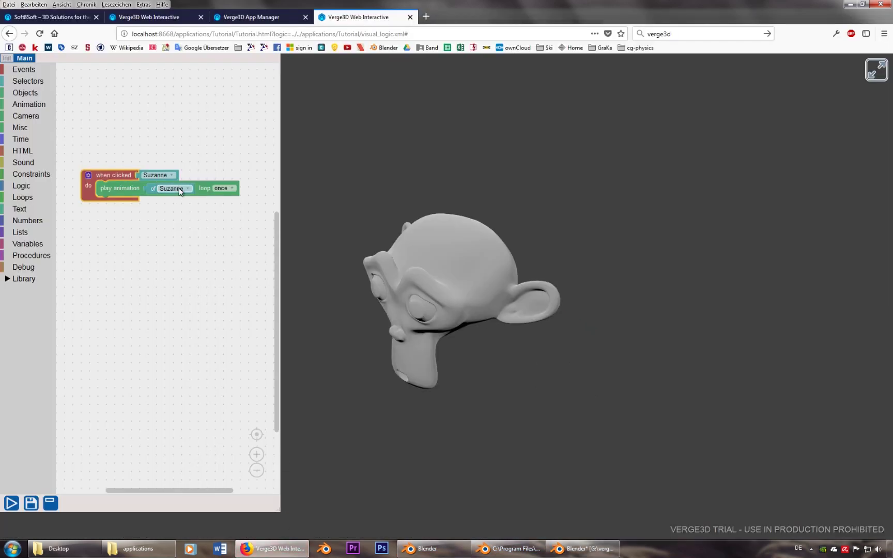
Replace the play animation block with 'play animation from 0 to 40' in the click handler
left_click(124, 189)
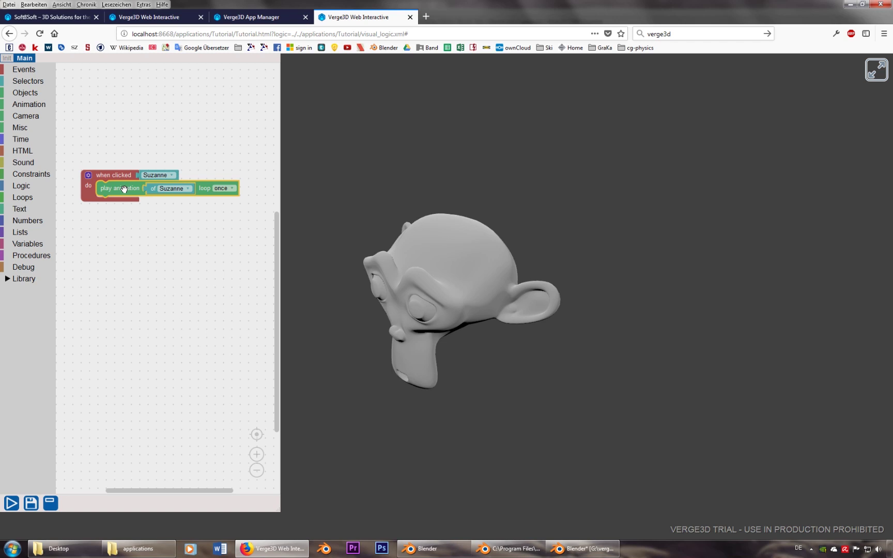
key("Delete")
left_click(33, 104)
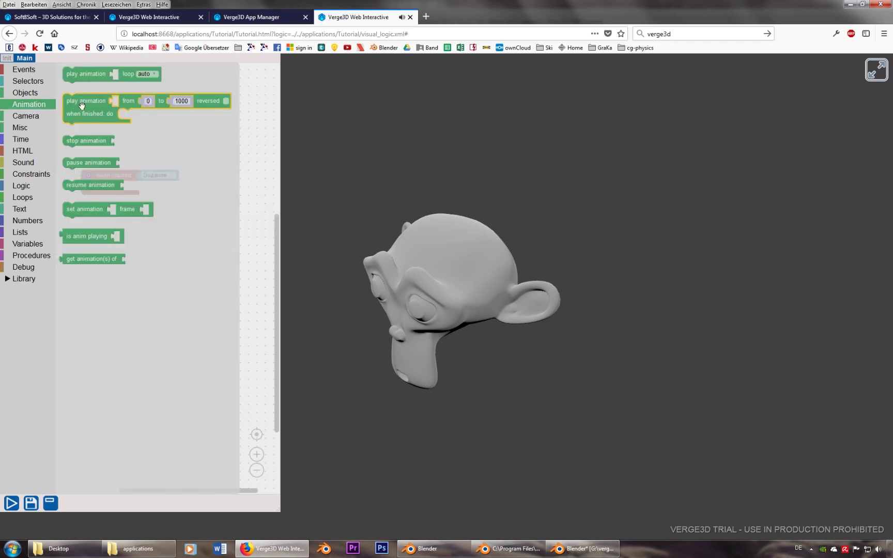
left_click_drag(82, 105, 114, 193)
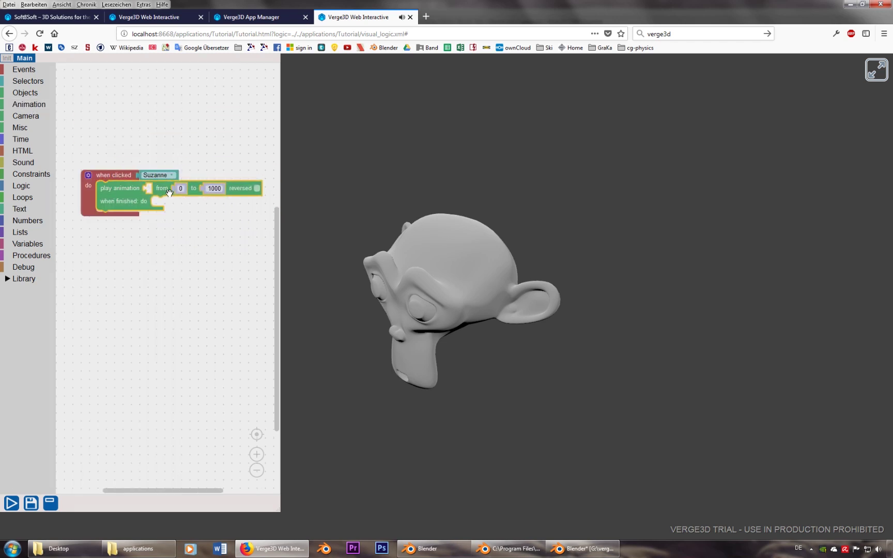
left_click(217, 188)
type("40")
left_click(198, 233)
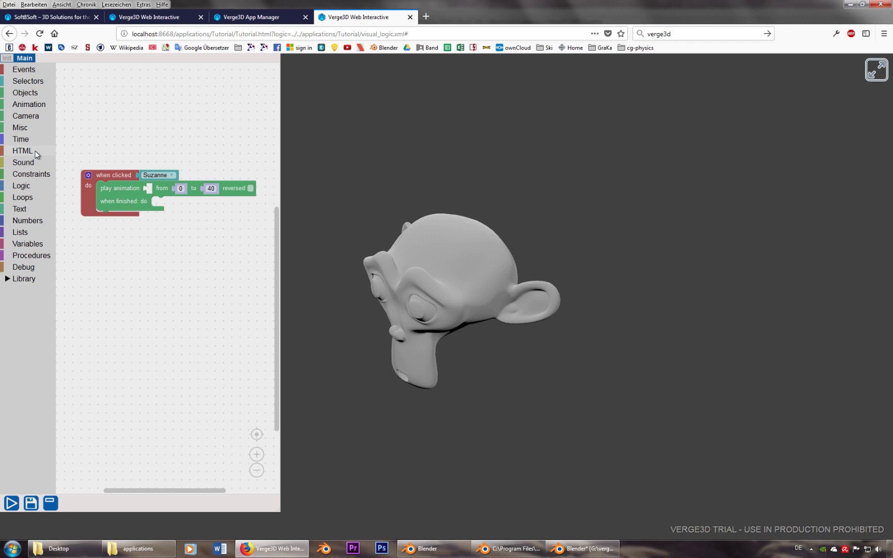
Plug the Suzanne clip selector into the play animation block
left_click(28, 104)
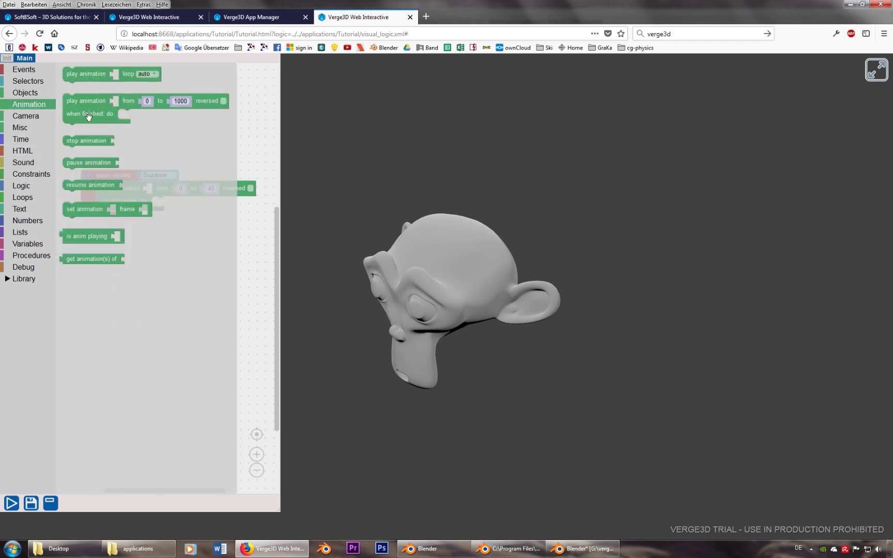
left_click(26, 83)
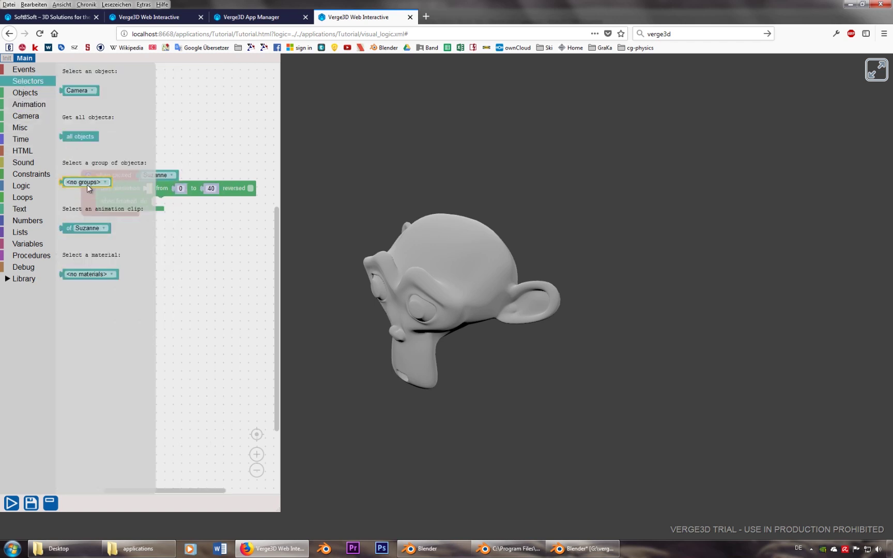
left_click(64, 228)
left_click_drag(71, 230, 149, 189)
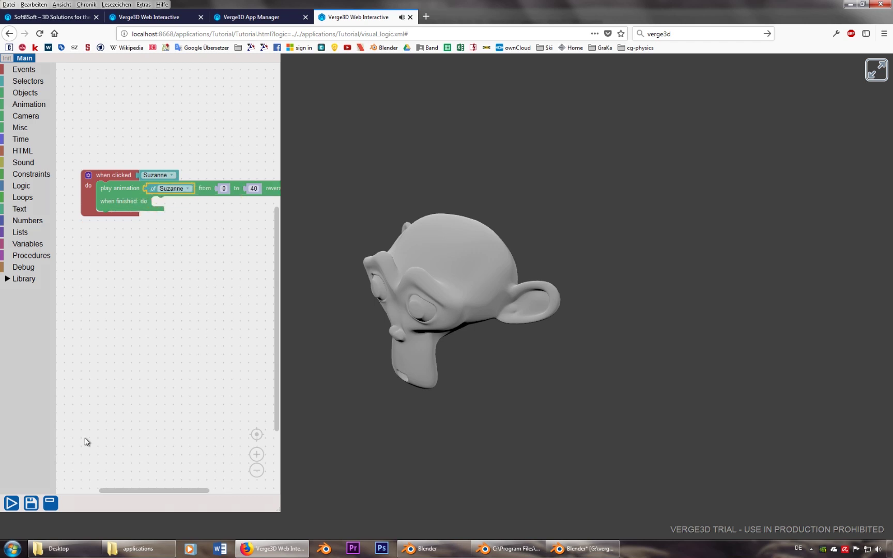
Run the app, click Suzanne twice with an F5 reload between, then widen the puzzle editor
left_click(11, 503)
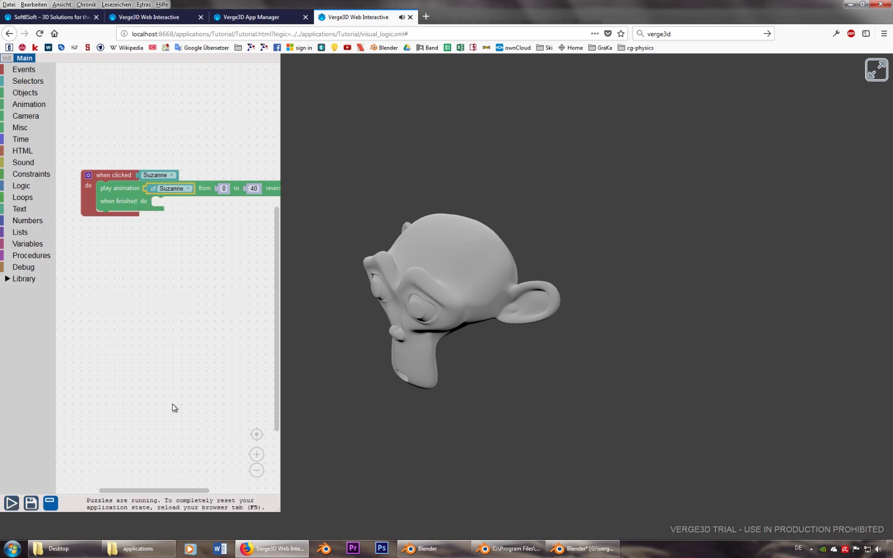
left_click(489, 278)
key("F5")
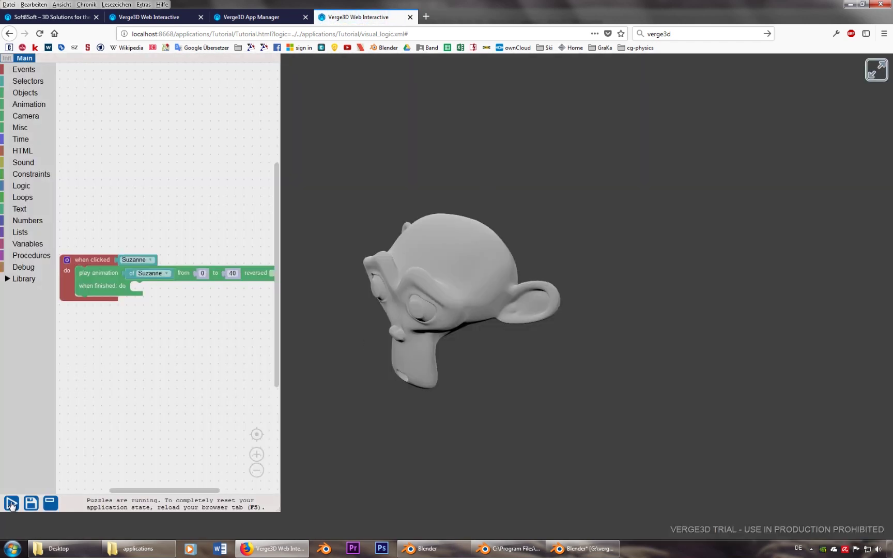
left_click(446, 299)
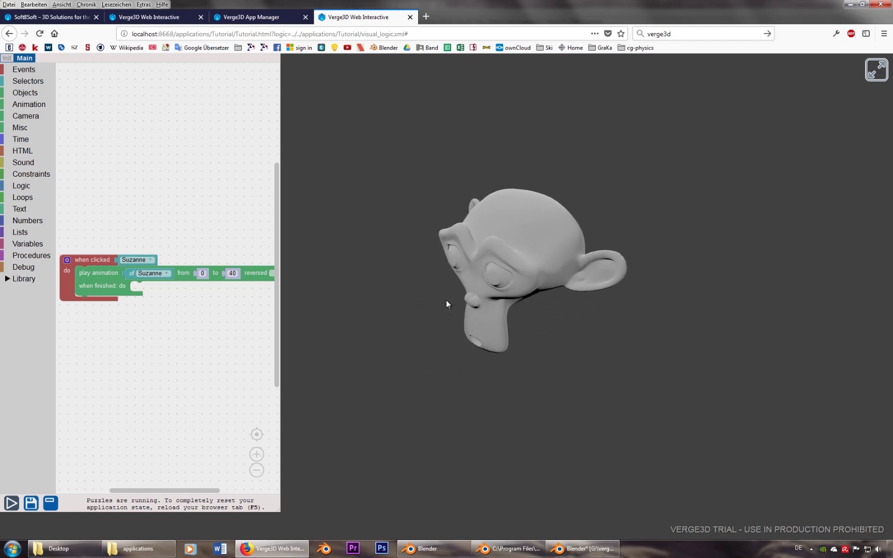
left_click_drag(279, 510, 362, 495)
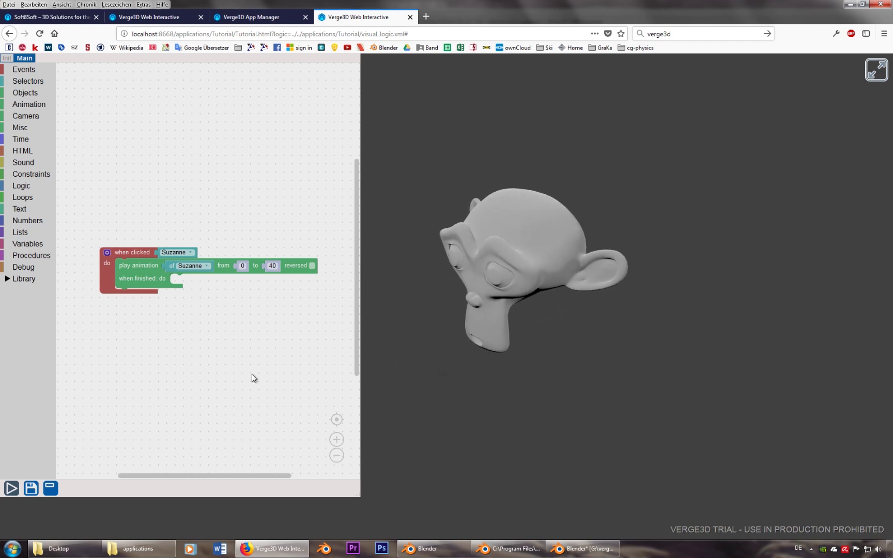
left_click(11, 488)
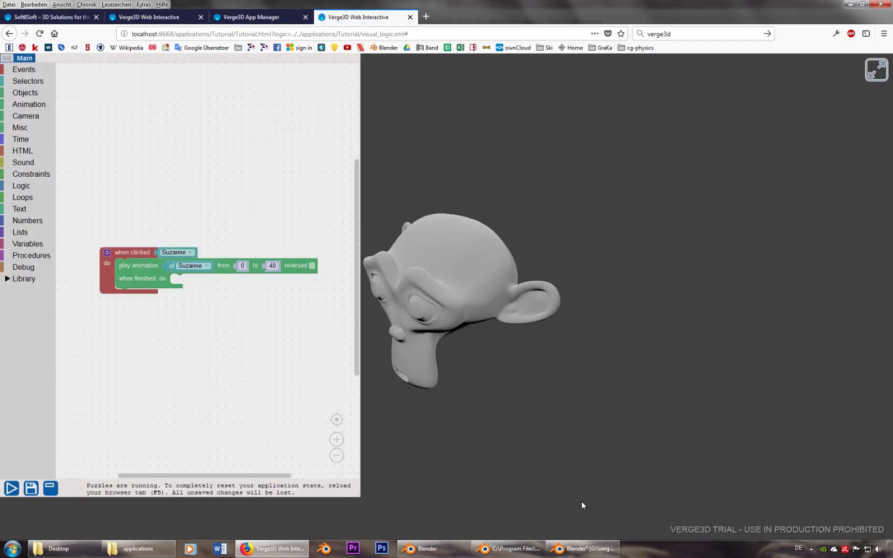
In Blender, set Suzanne's Verge3D Loop Mode to Once and save the file
left_click(583, 548)
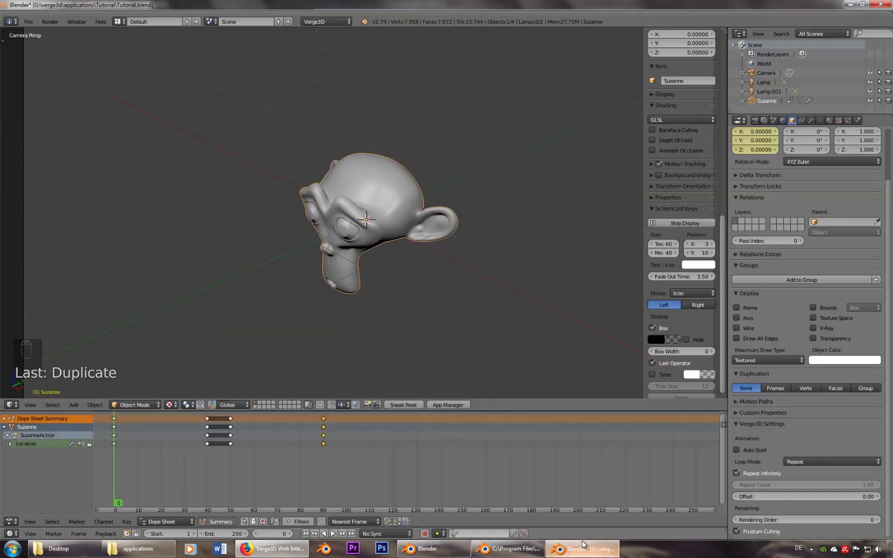
left_click(821, 463)
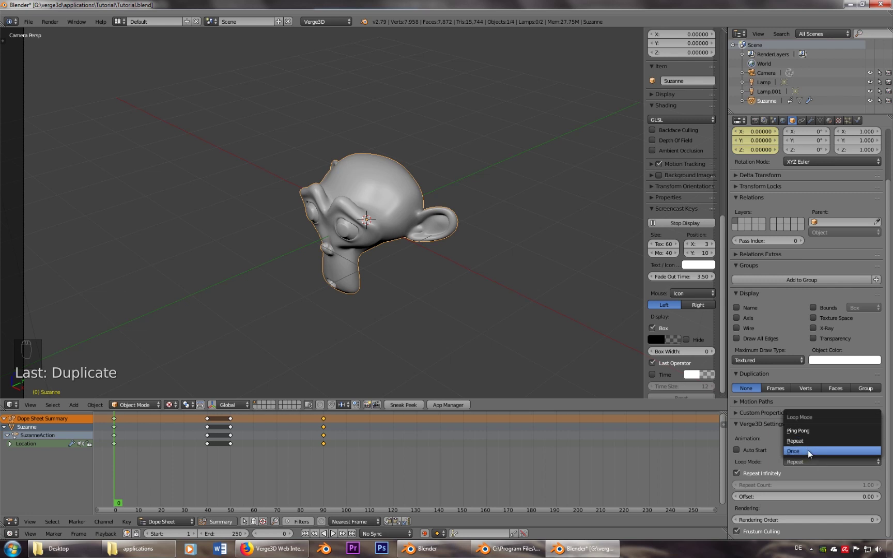
left_click(808, 450)
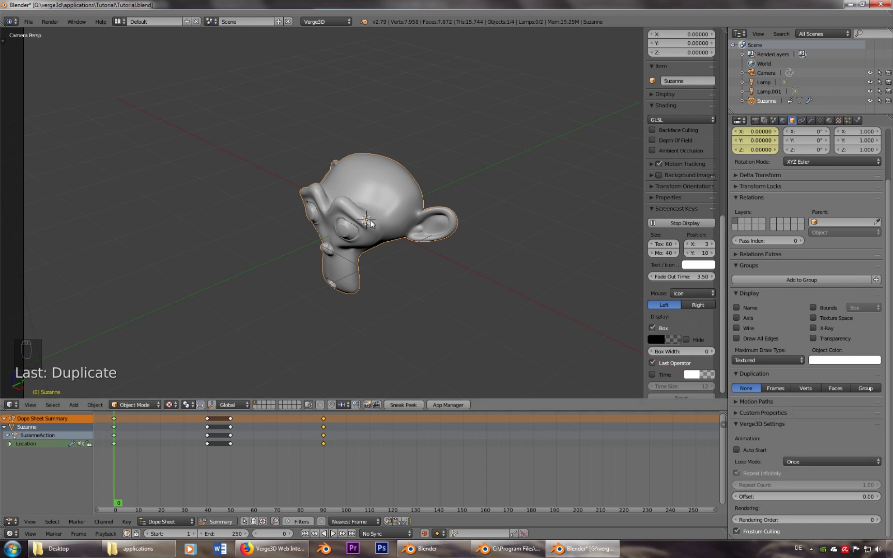
key("ctrl+s")
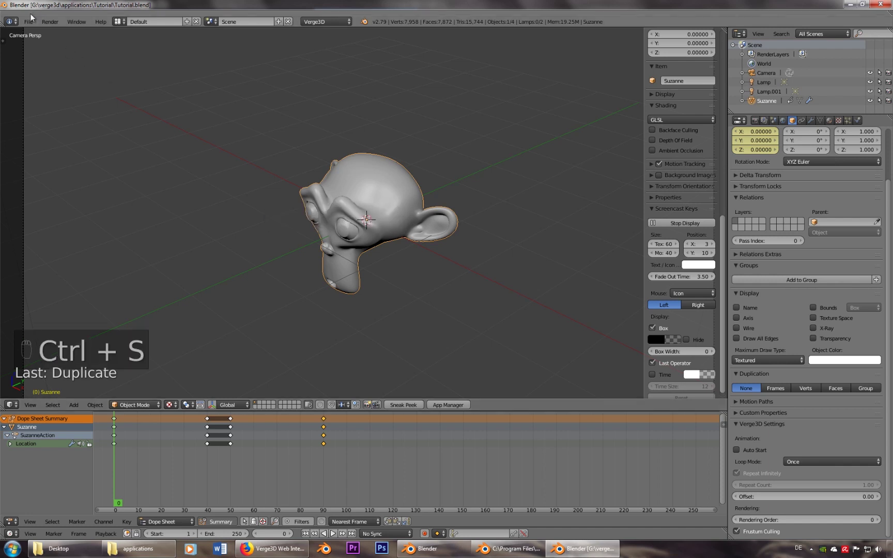
Re-export the scene as Verge3D glTF over Tutorial.gltf
left_click(28, 22)
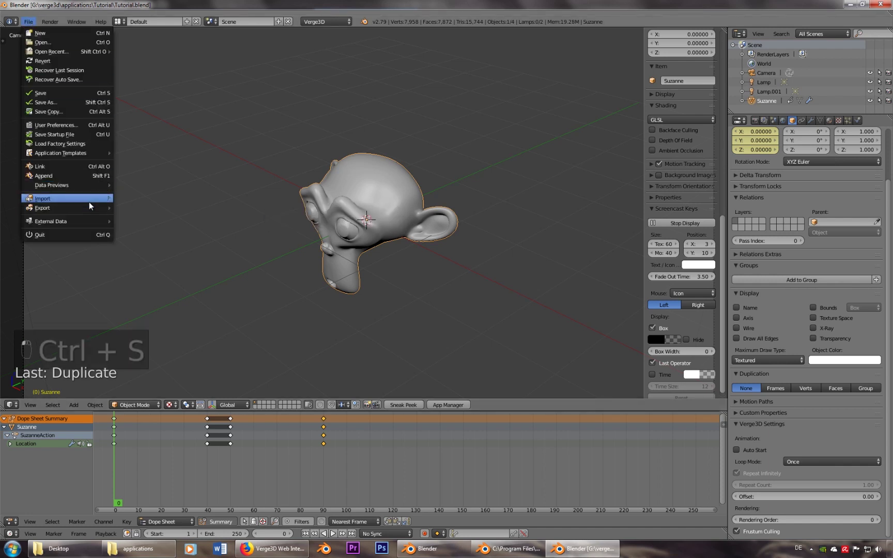
mouse_move(88, 208)
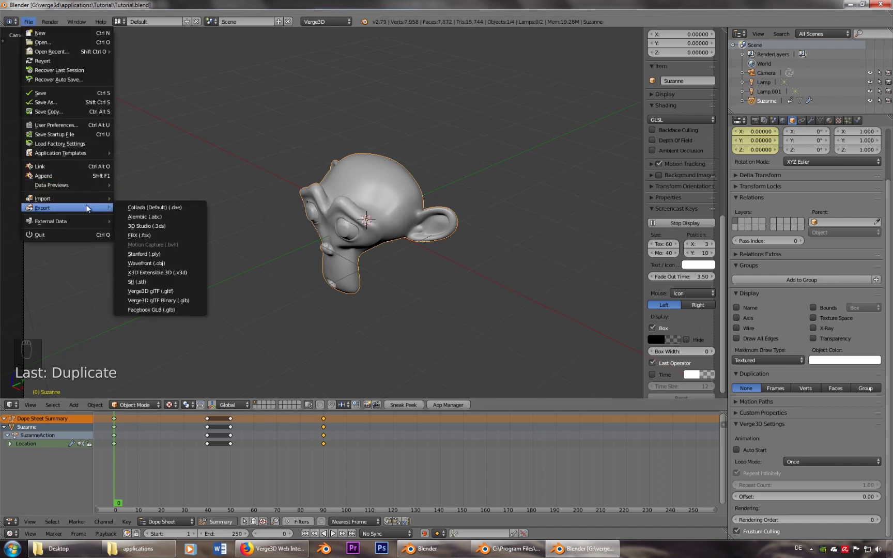
left_click(165, 291)
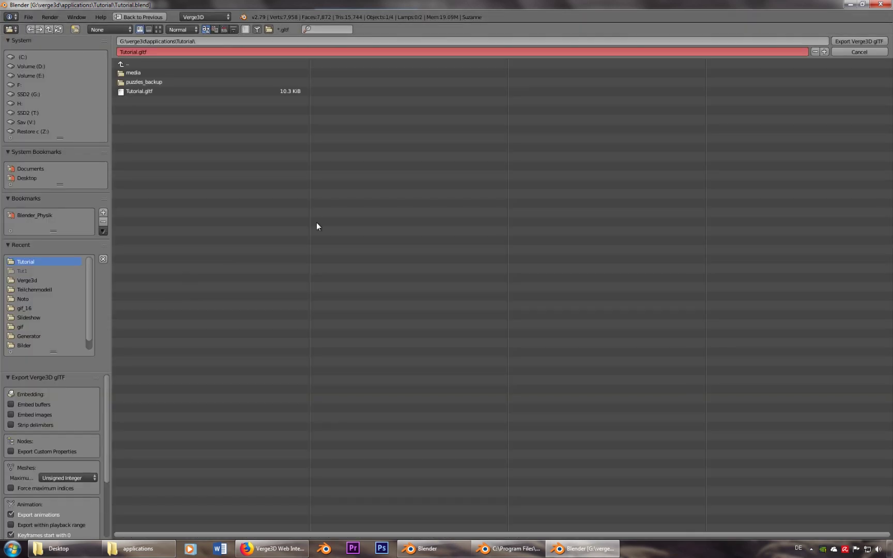
left_click(852, 41)
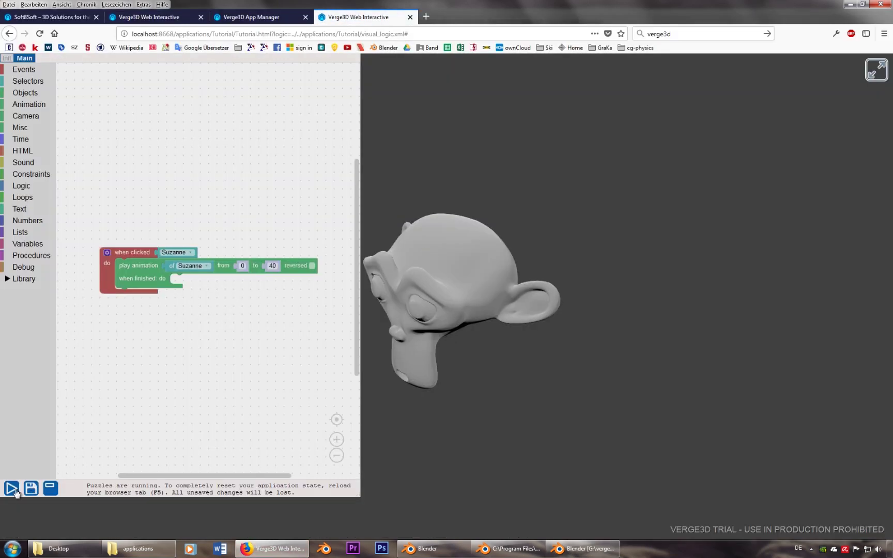
Click Suzanne in the preview to test the one-time animation, then move the click puzzle group up
left_click(432, 273)
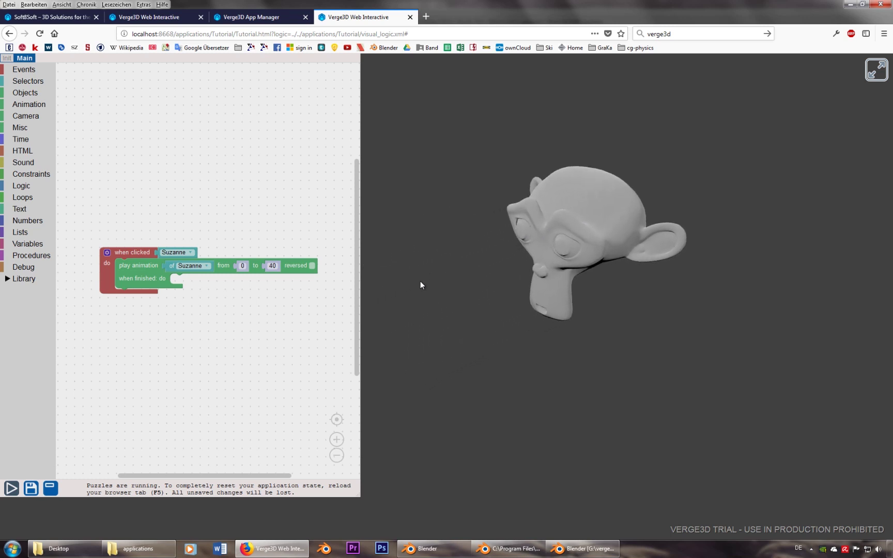
left_click_drag(109, 287, 110, 237)
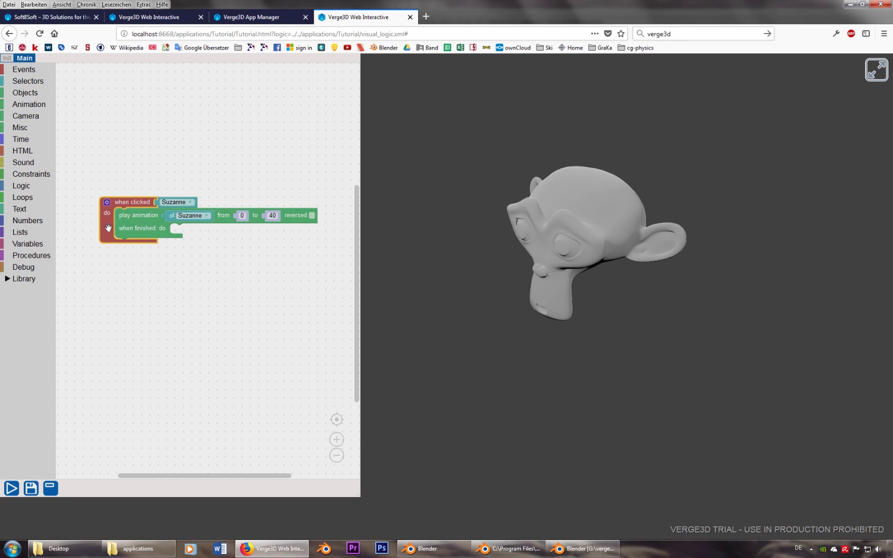
Duplicate the Suzanne click puzzle group below the original and set the copy's start frame to 50
key("ctrl+c")
key("ctrl+v")
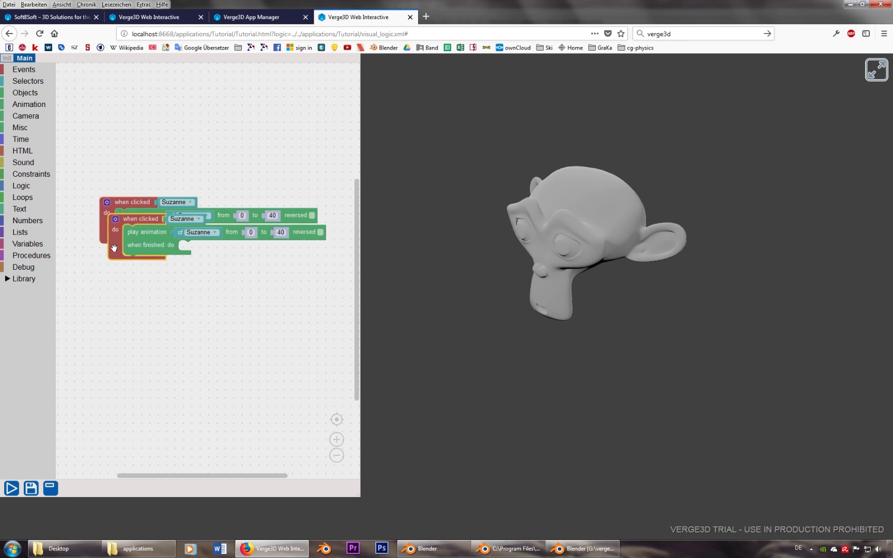
left_click_drag(114, 250, 110, 307)
left_click(242, 282)
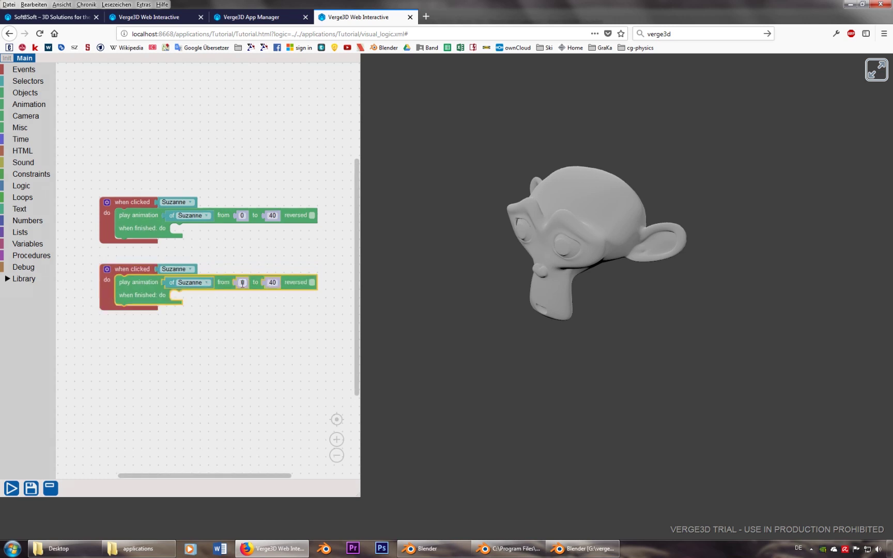
type("50")
key("Tab")
type("70")
left_click(288, 247)
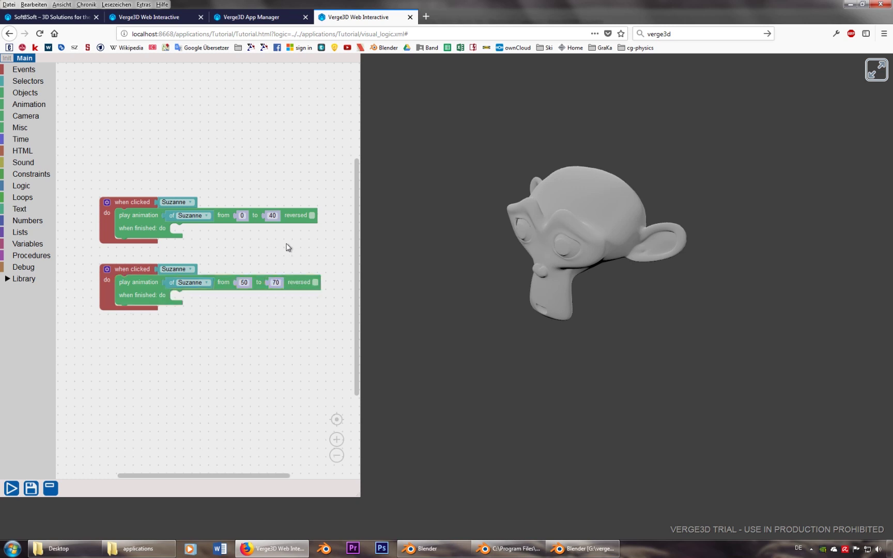
After checking the keyframes in Blender, set the copy's end frame to 90
left_click(551, 544)
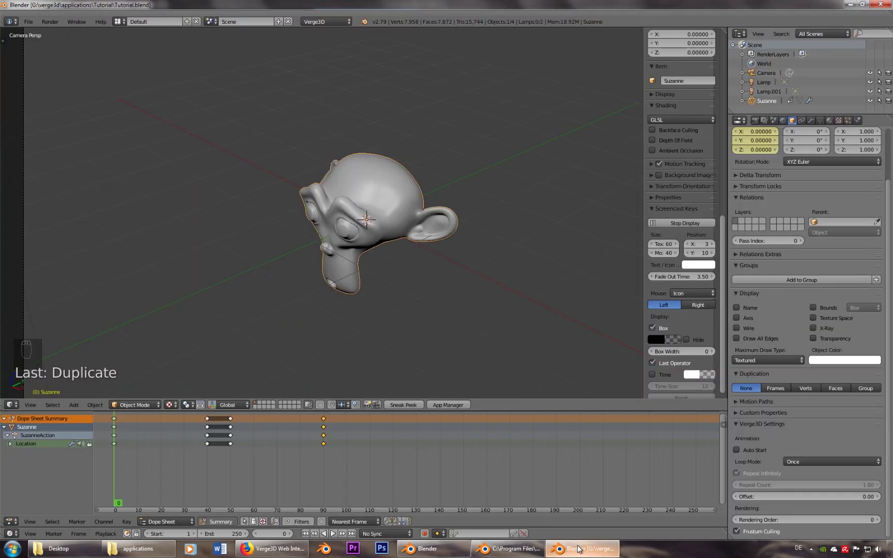
left_click(285, 550)
left_click(277, 283)
type("90")
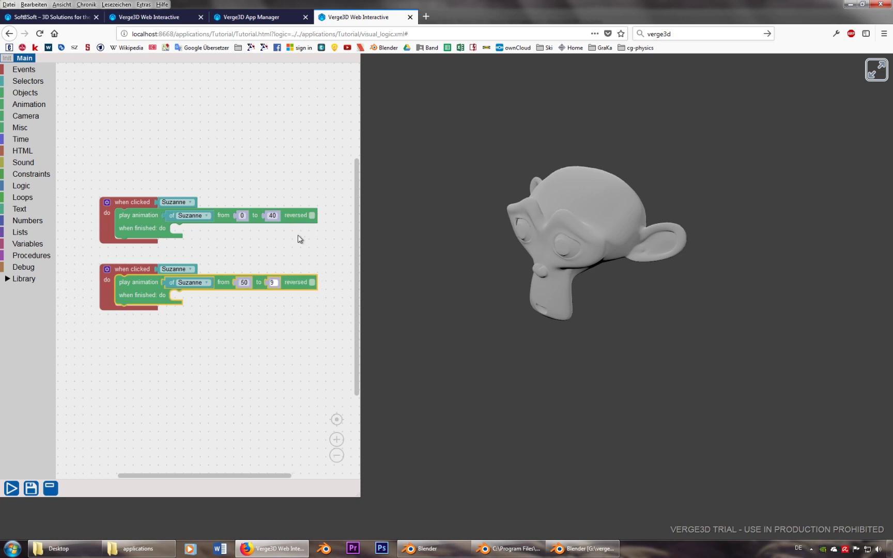
left_click(115, 319)
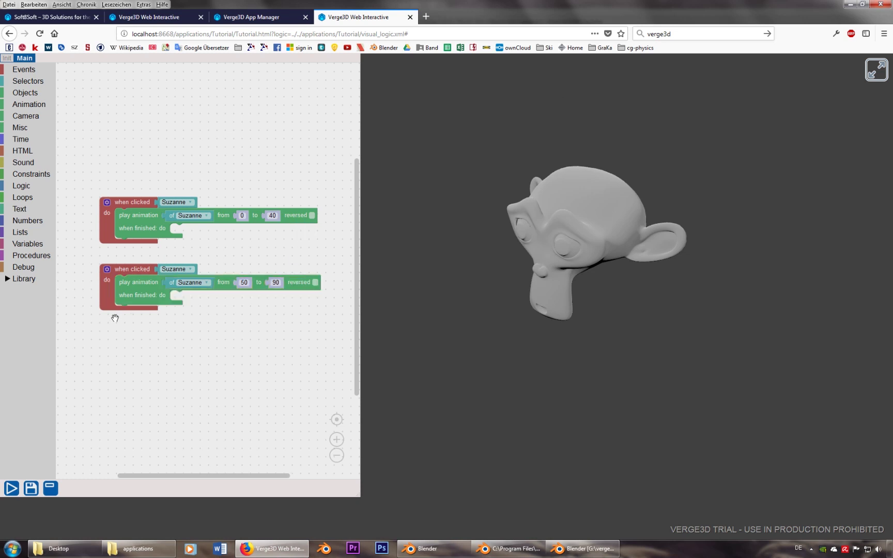
Save the puzzles, run the app, and click Suzanne twice to test
left_click(31, 488)
left_click(10, 489)
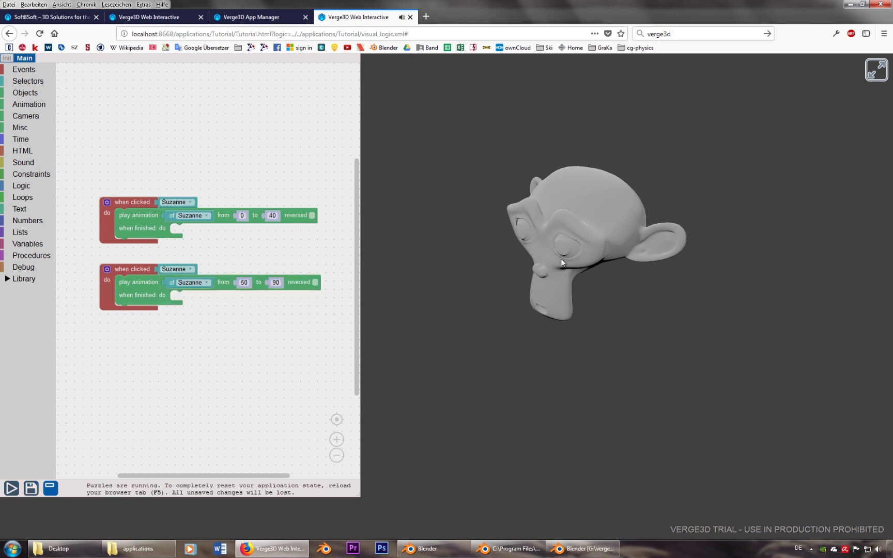
left_click(579, 223)
left_click(597, 217)
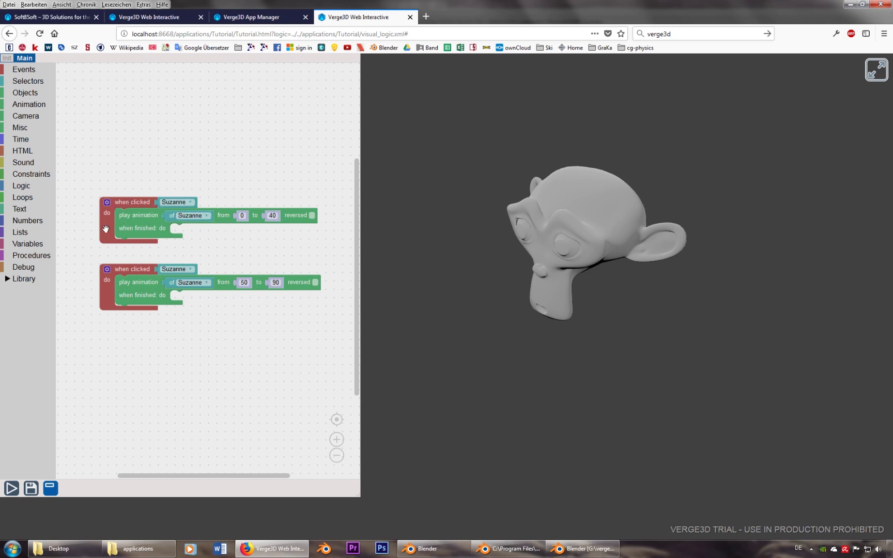
Clear away the old handlers and insert an if/else block into the Suzanne click handler
left_click_drag(105, 229, 98, 205)
left_click_drag(102, 296, 95, 308)
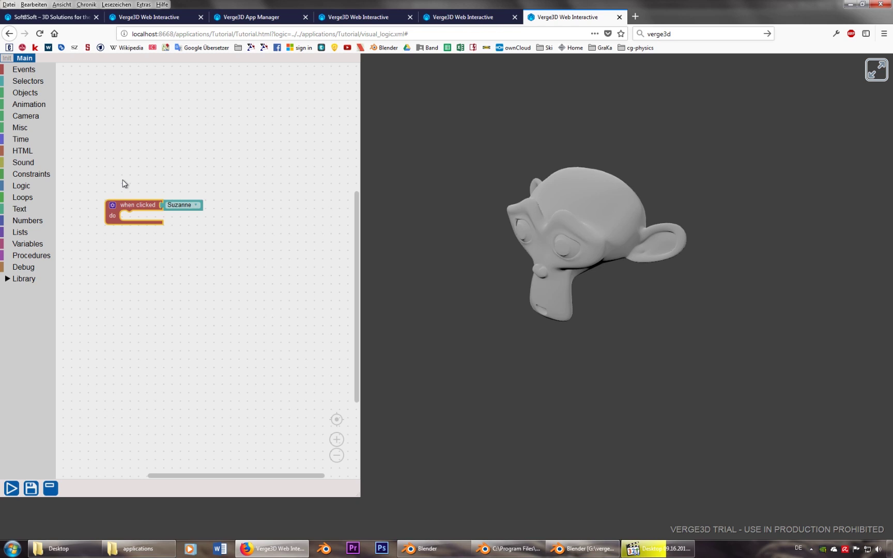
left_click(22, 186)
left_click_drag(69, 119, 129, 225)
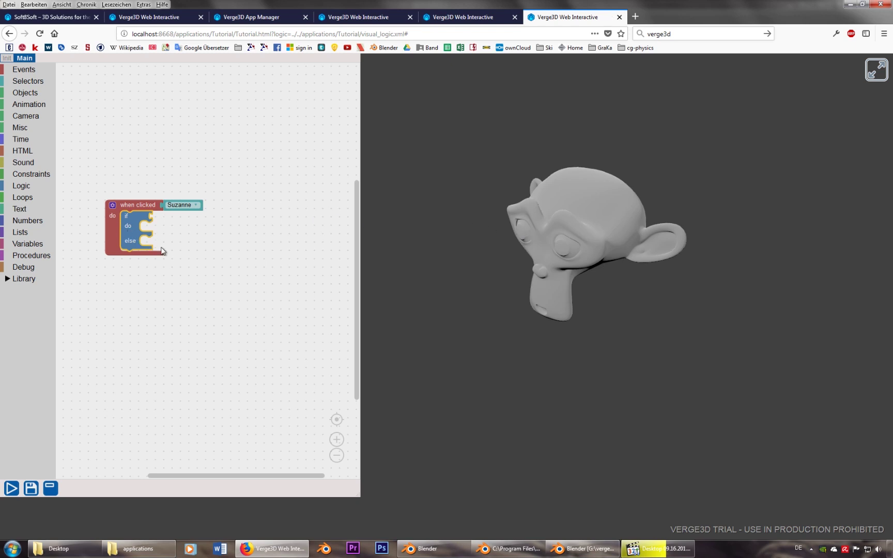
Create a suzanna variable and plug it into an equals comparison in the if condition
left_click(23, 244)
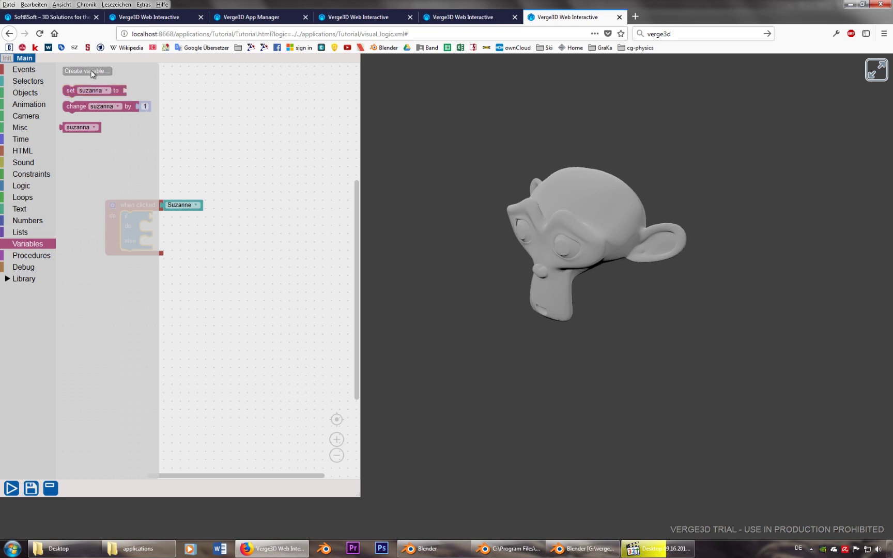
left_click(62, 127)
left_click_drag(62, 128, 161, 155)
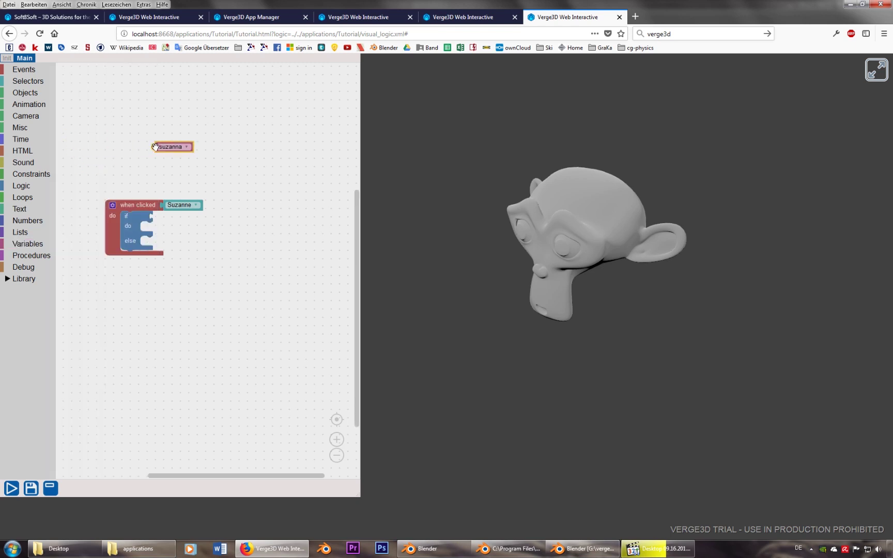
left_click(20, 186)
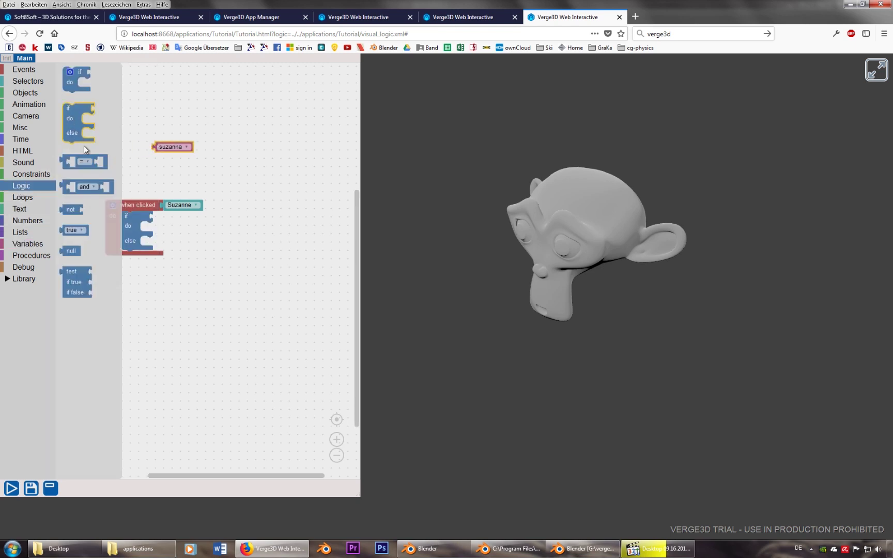
left_click(65, 164)
left_click_drag(66, 164, 156, 221)
left_click_drag(156, 147, 164, 222)
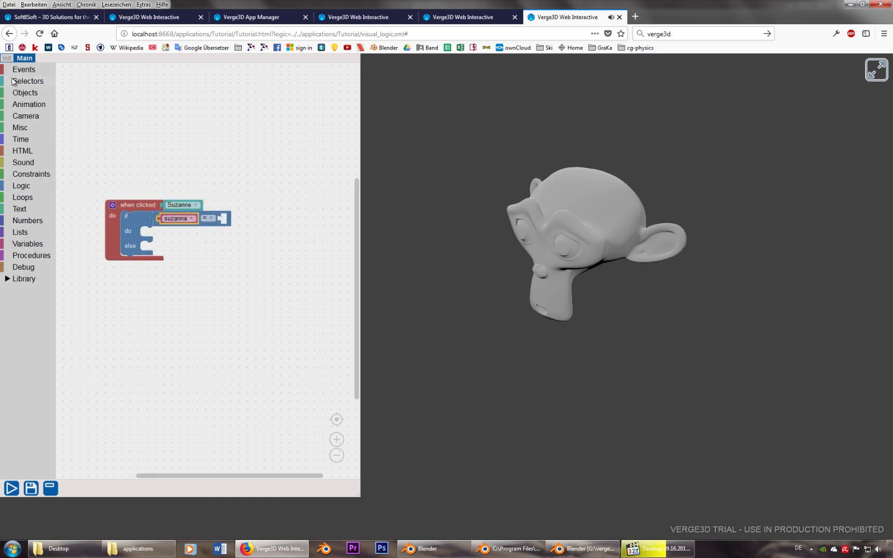
Compare suzanna against the number 0
left_click(28, 221)
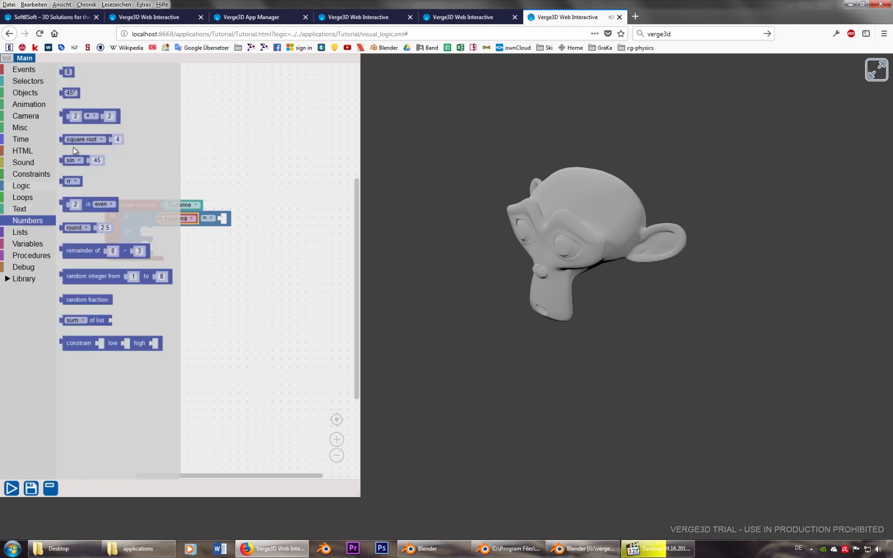
left_click_drag(62, 72, 219, 219)
left_click(226, 218)
type("0")
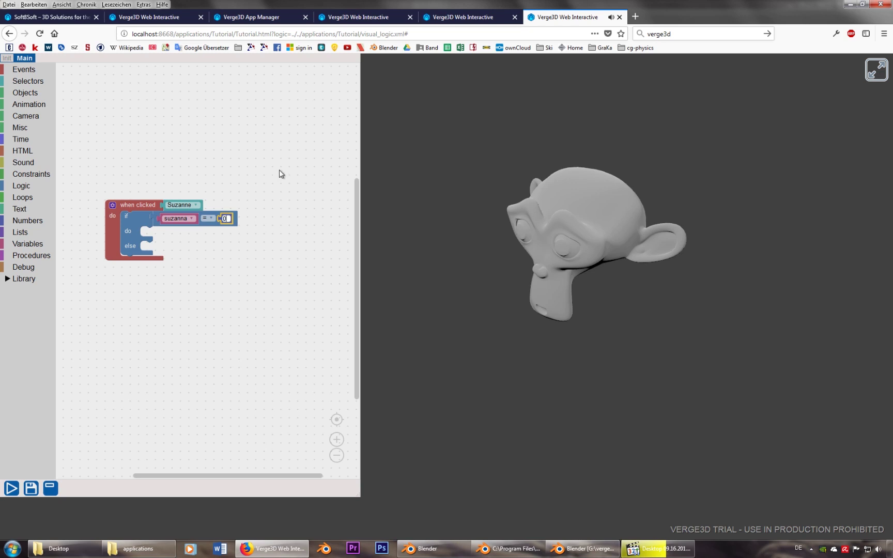
left_click(279, 170)
Add a 'set suzanna to 0' block so the variable starts at 0
left_click(30, 244)
left_click_drag(68, 88, 109, 139)
left_click(222, 218)
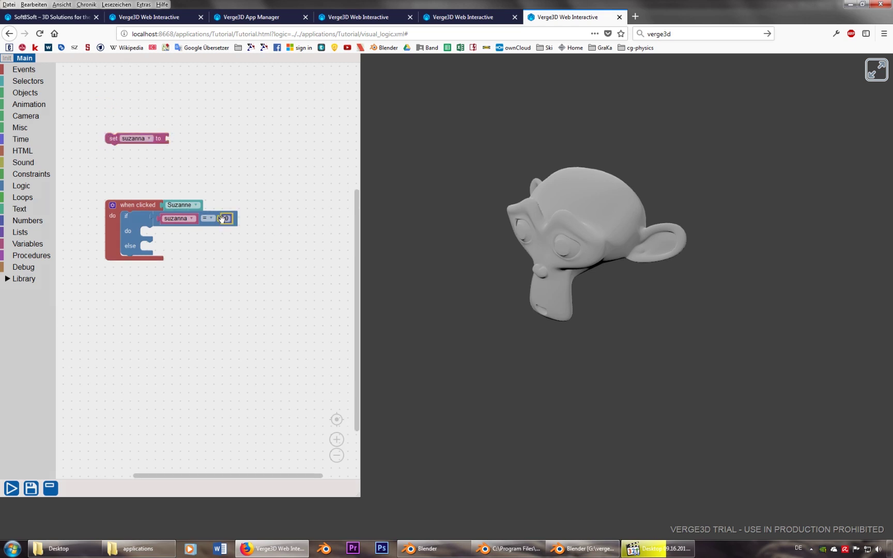
key("ctrl+c")
key("ctrl+v")
left_click_drag(229, 235, 169, 139)
Put 'play animation' from frame 0 to 40 in the if branch
left_click(25, 104)
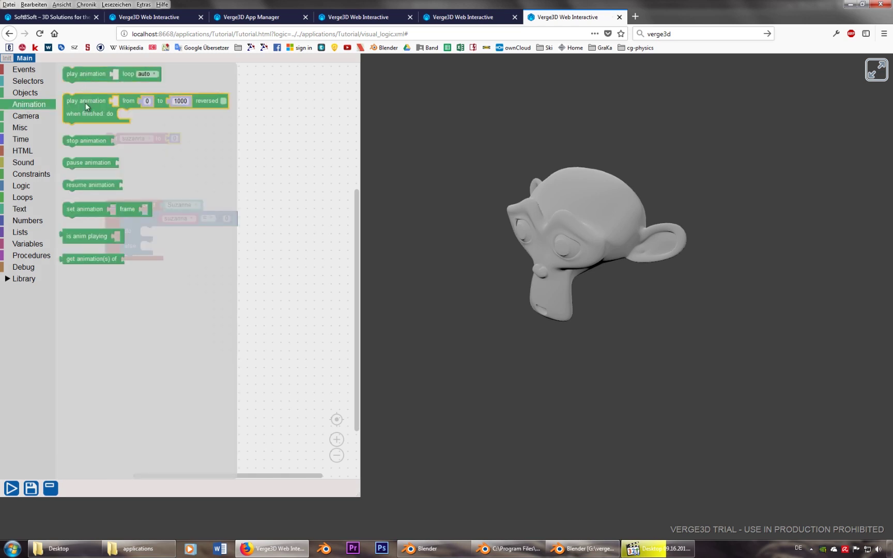
left_click_drag(86, 102, 172, 240)
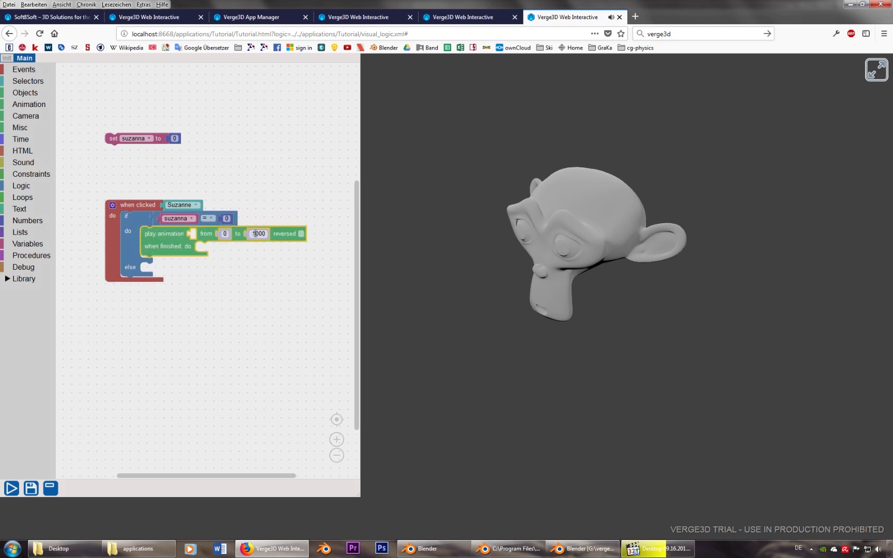
left_click_drag(255, 234, 284, 235)
left_click(258, 233)
type("50")
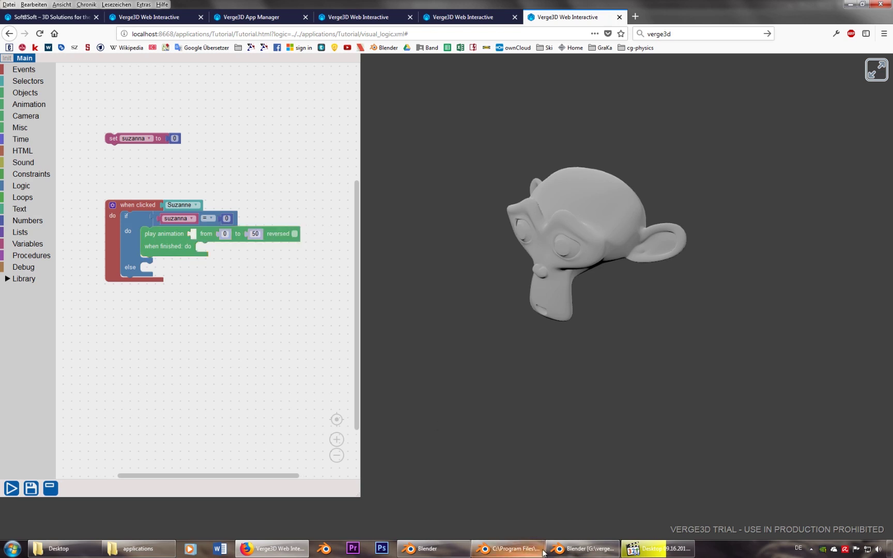
left_click(566, 550)
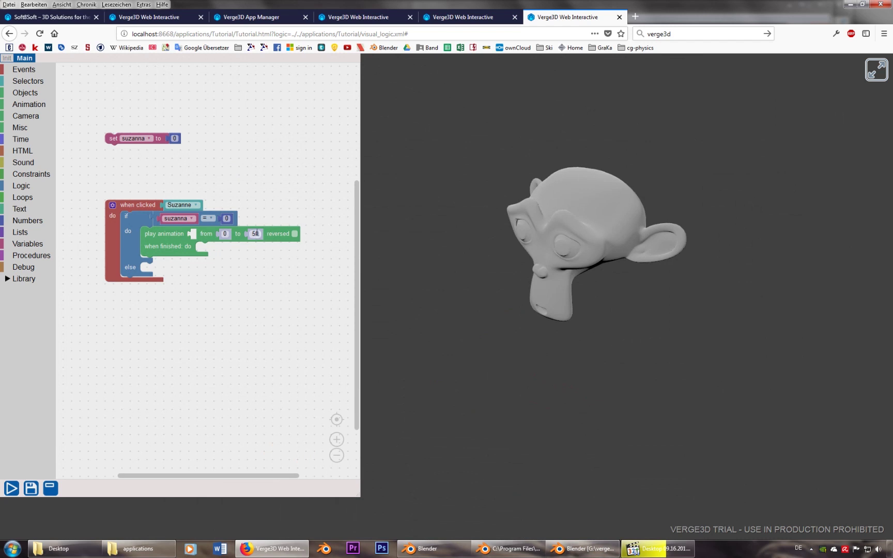
left_click(253, 233)
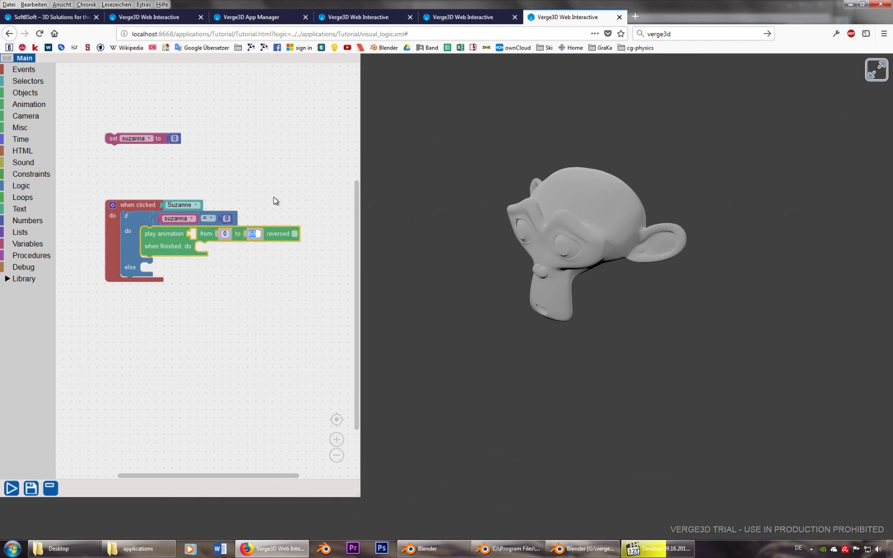
type("40")
left_click(270, 190)
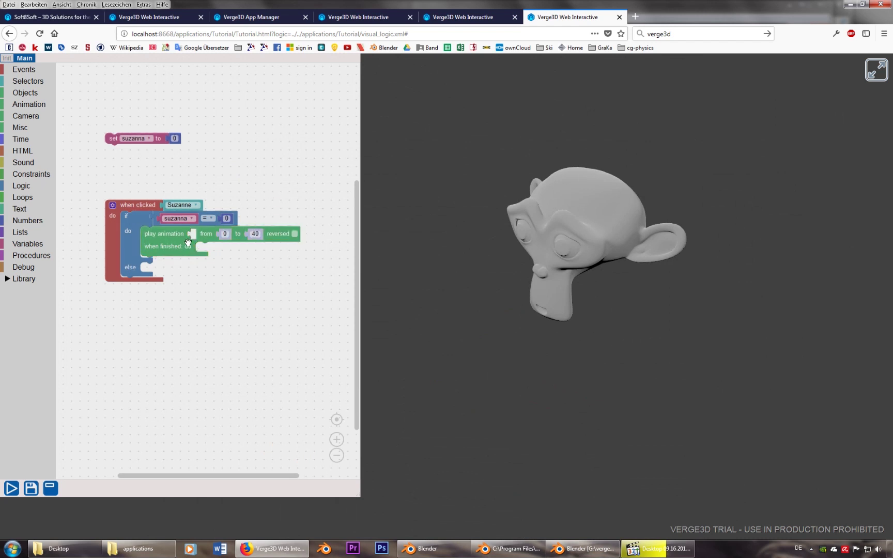
Copy the set block into the animation's 'when finished' slot and change its value to 1
left_click(110, 139)
key("ctrl+c")
key("ctrl+v")
left_click_drag(162, 155, 246, 248)
left_click(265, 247)
type("1")
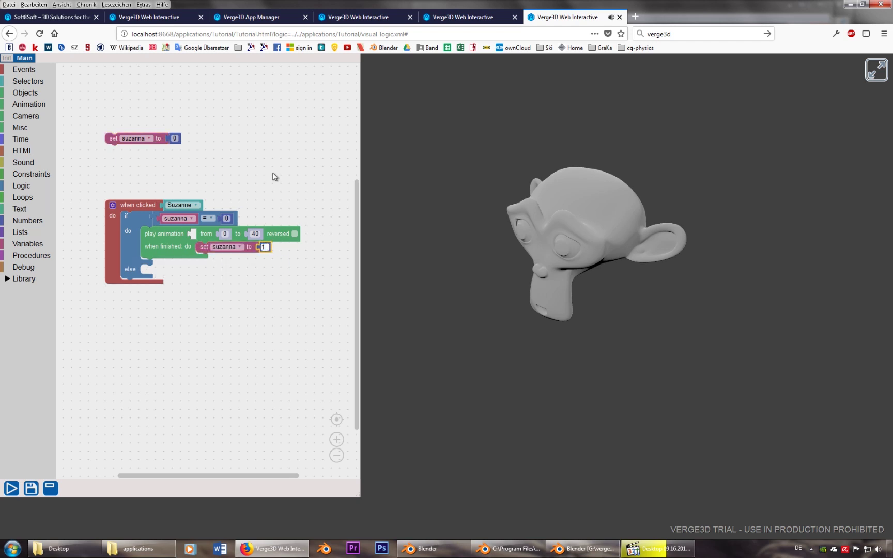
left_click(280, 150)
left_click(154, 241)
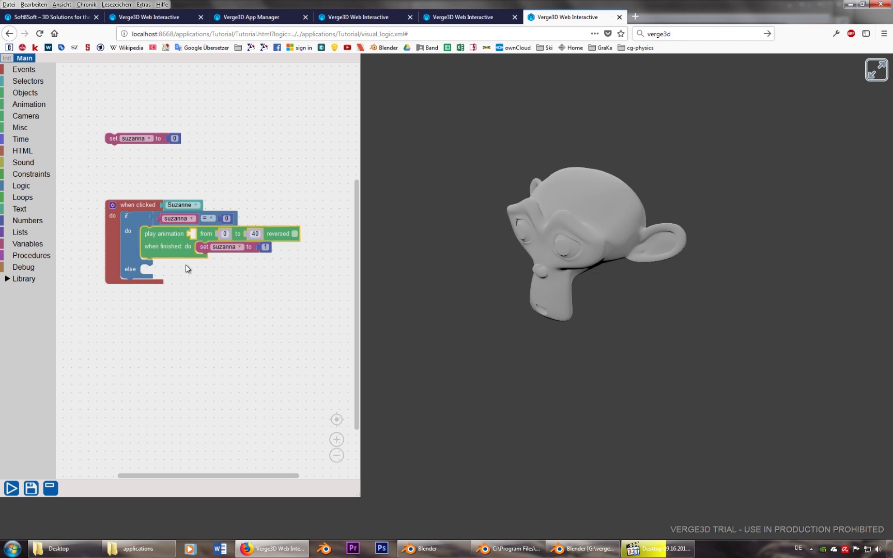
Duplicate the play animation step below the if block and target Suzanne with selector blocks
key("ctrl+c")
key("ctrl+v")
left_click_drag(174, 260, 175, 301)
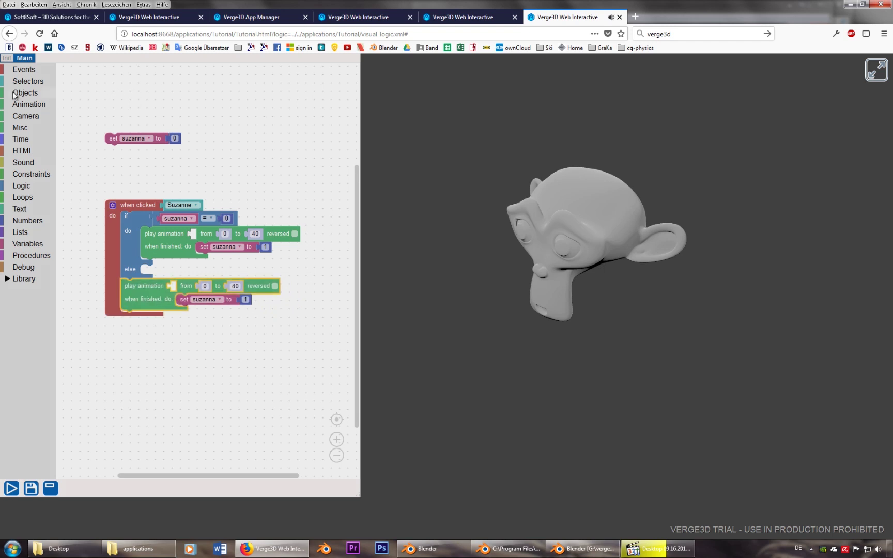
left_click(28, 81)
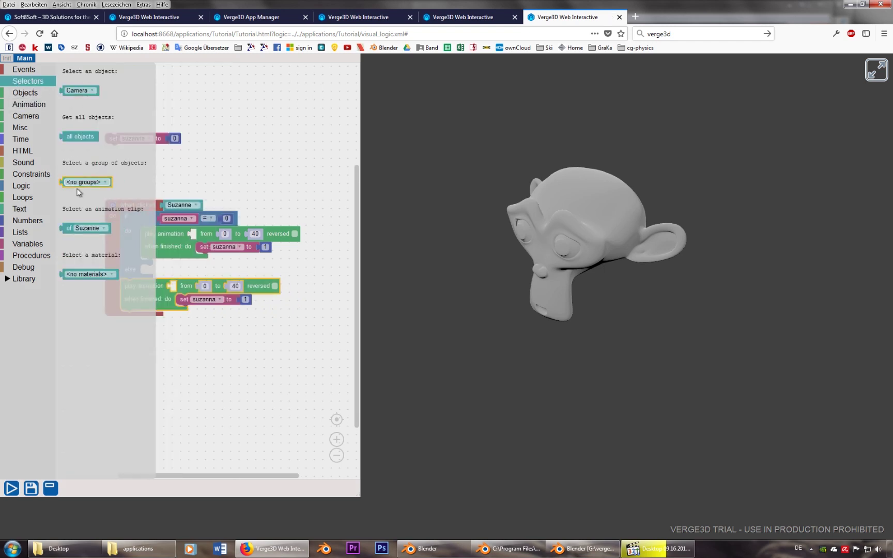
left_click_drag(68, 228, 173, 286)
key("ctrl+c")
key("ctrl+v")
Set the second step to frames 50–90 resetting suzanna to 0, then save the puzzles
left_click(248, 286)
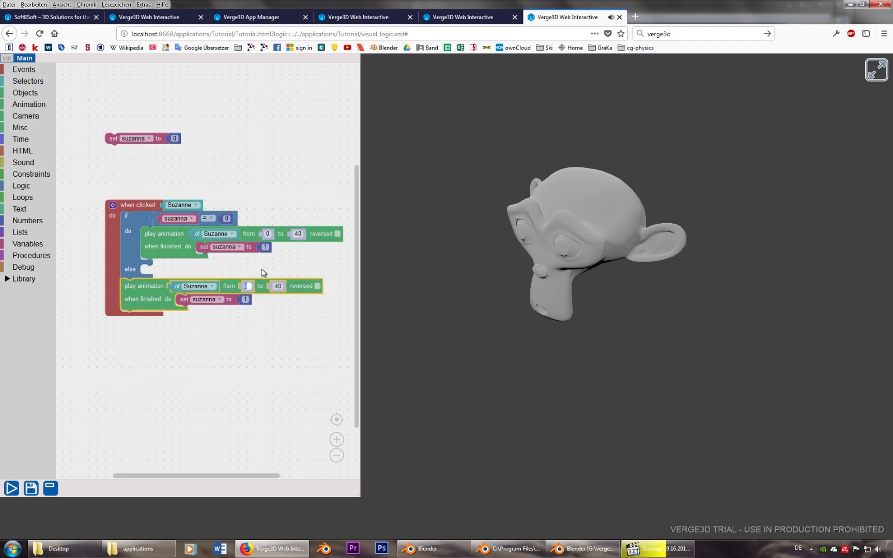
left_click(278, 286)
type("90")
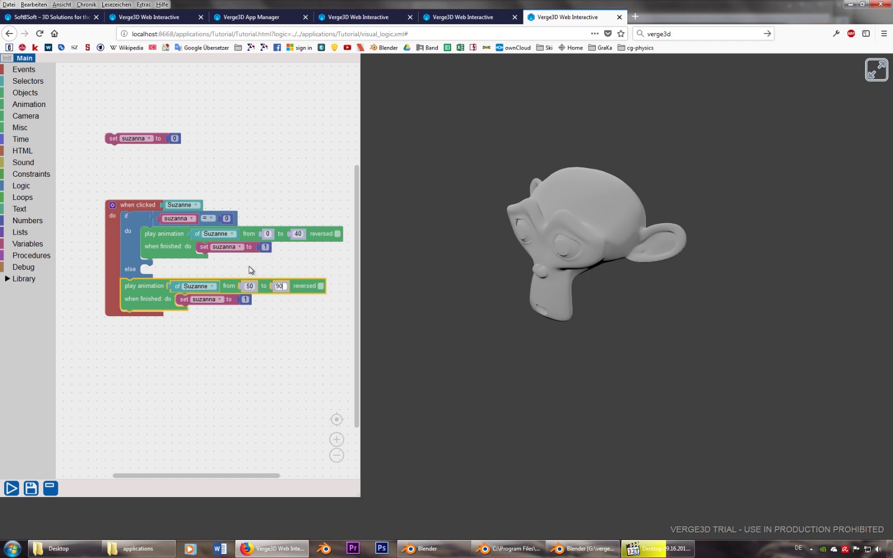
left_click(249, 270)
left_click(246, 299)
type("0")
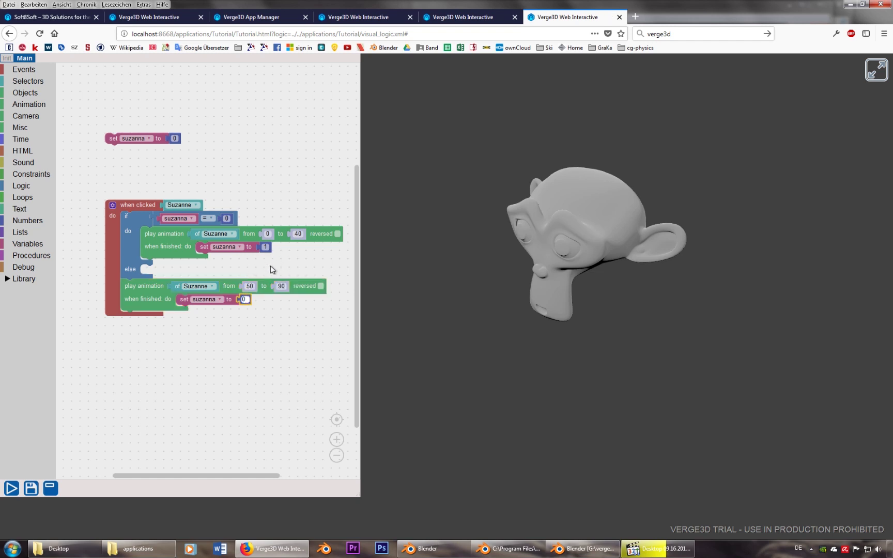
left_click(272, 269)
left_click(35, 493)
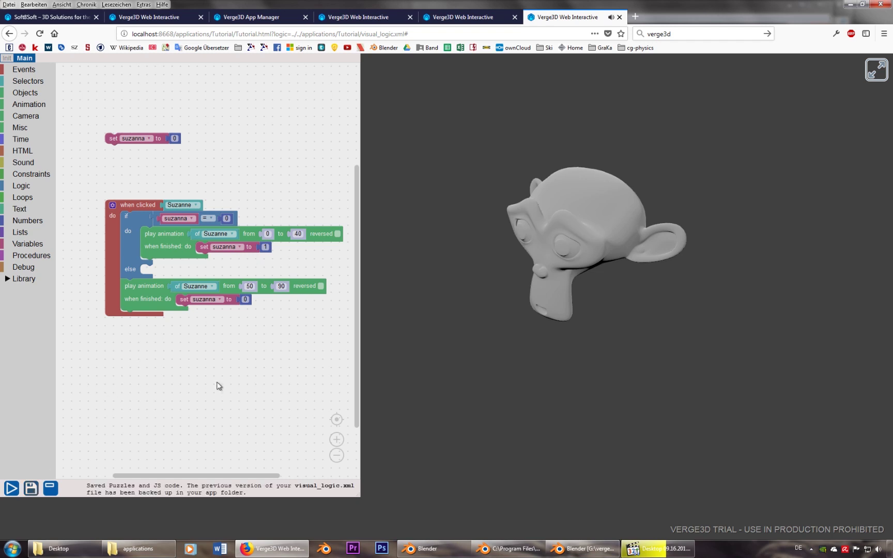
Reload the preview and click Suzanne repeatedly, confirming she moves back and forth between two positions
key("F5")
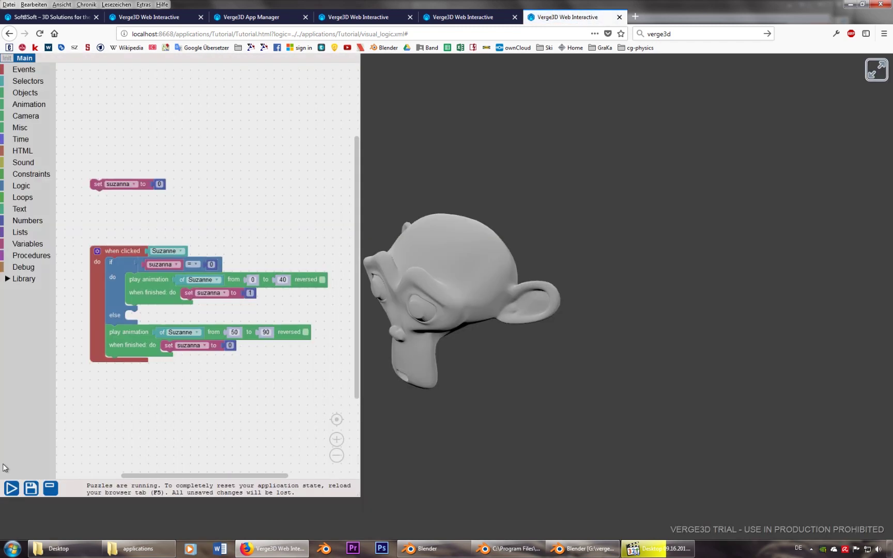
left_click(451, 282)
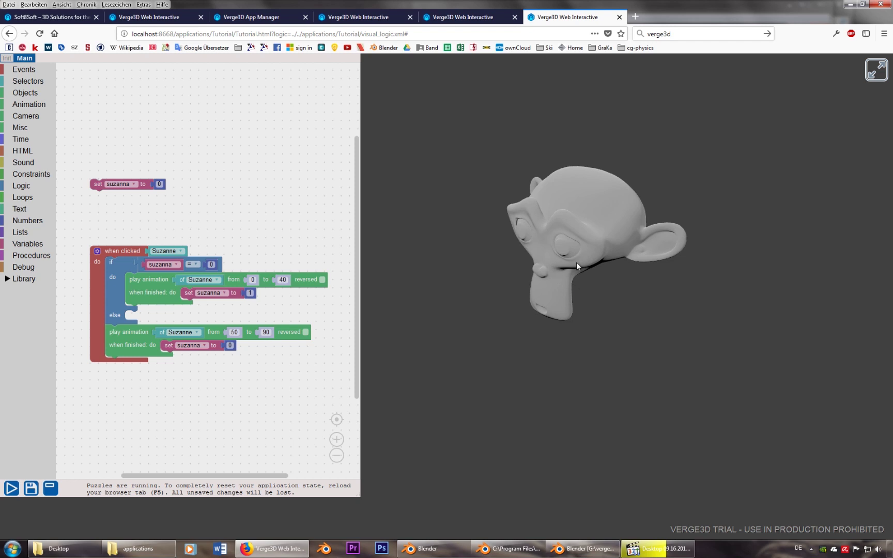
left_click(594, 194)
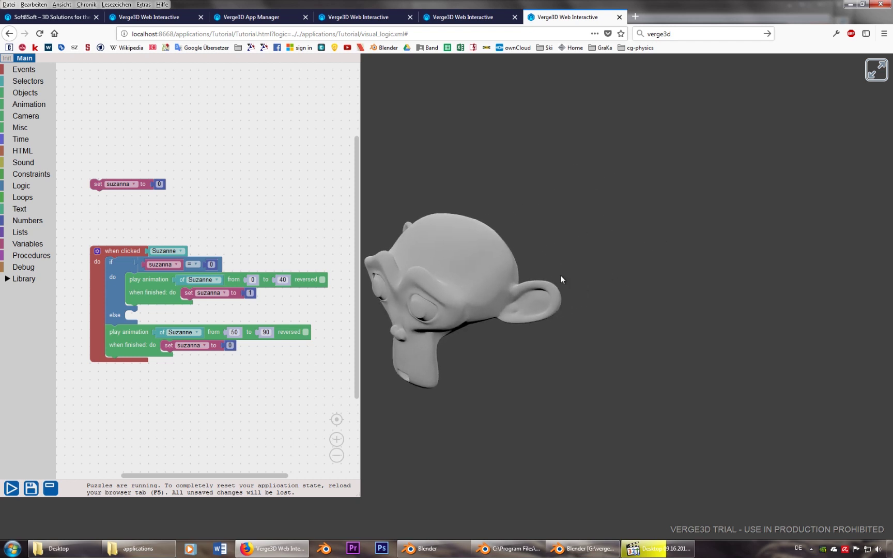
left_click(461, 260)
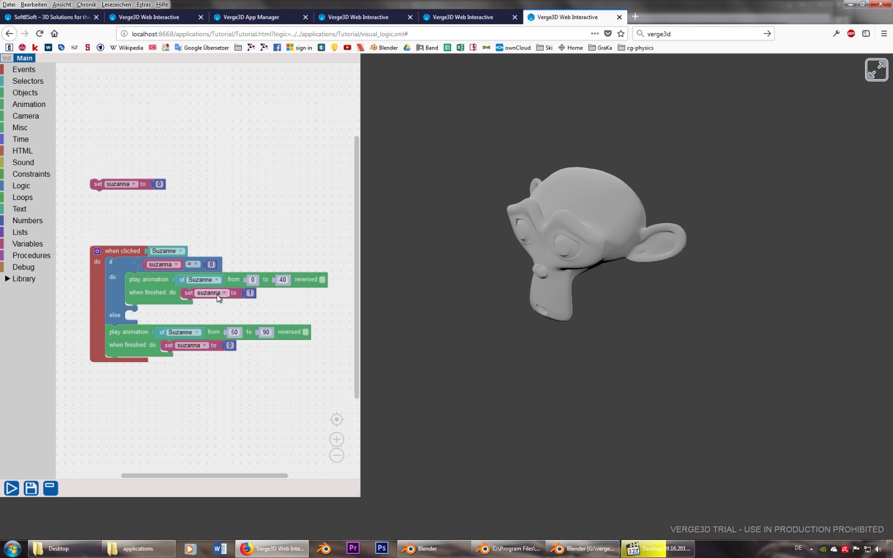
left_click(588, 236)
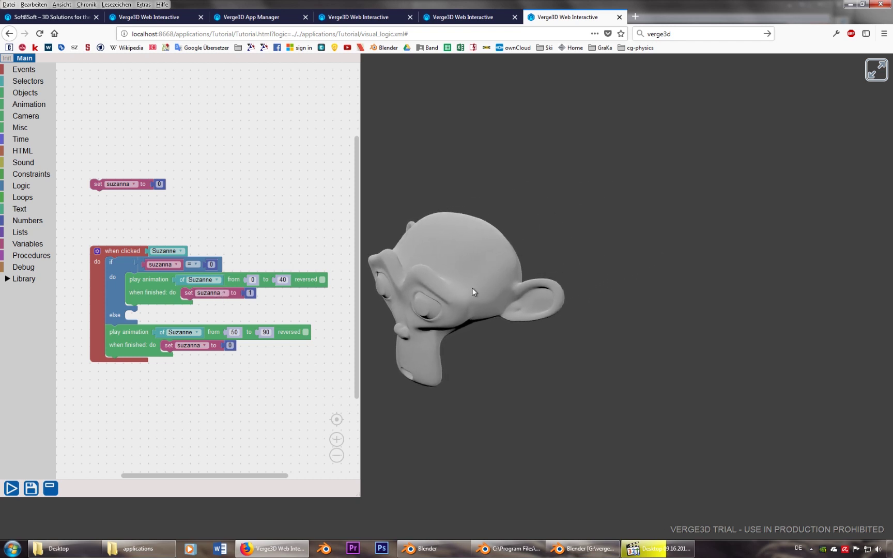
left_click(446, 270)
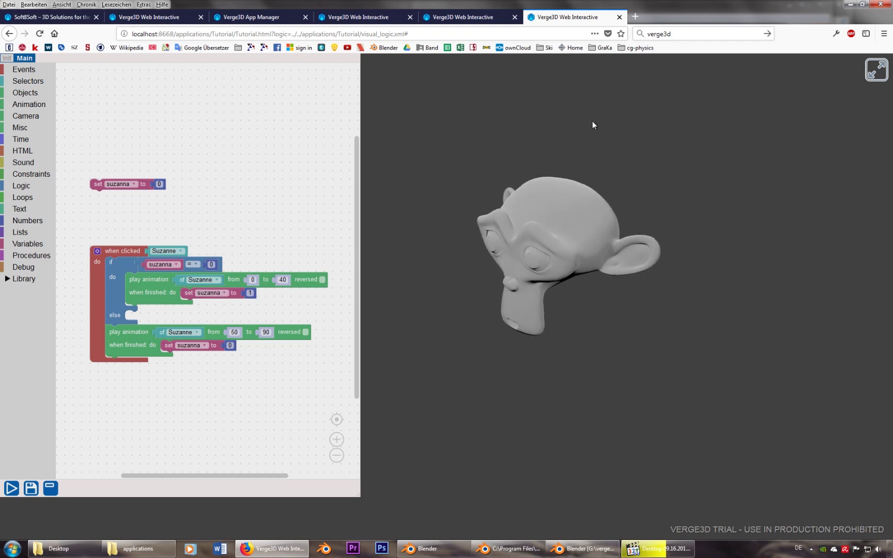
In Blender, scrub Suzanne's animation from frame 0 to 90, then return to the browser
left_click(584, 549)
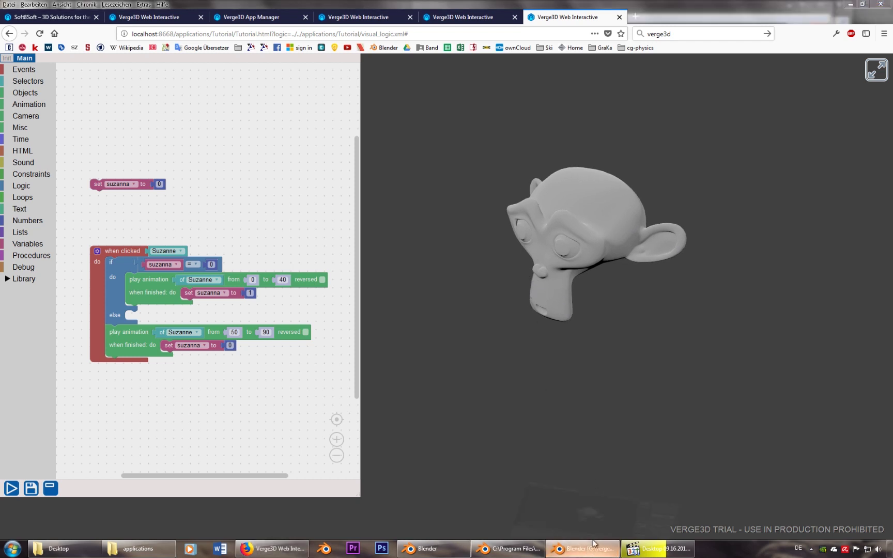
left_click_drag(132, 463, 339, 474)
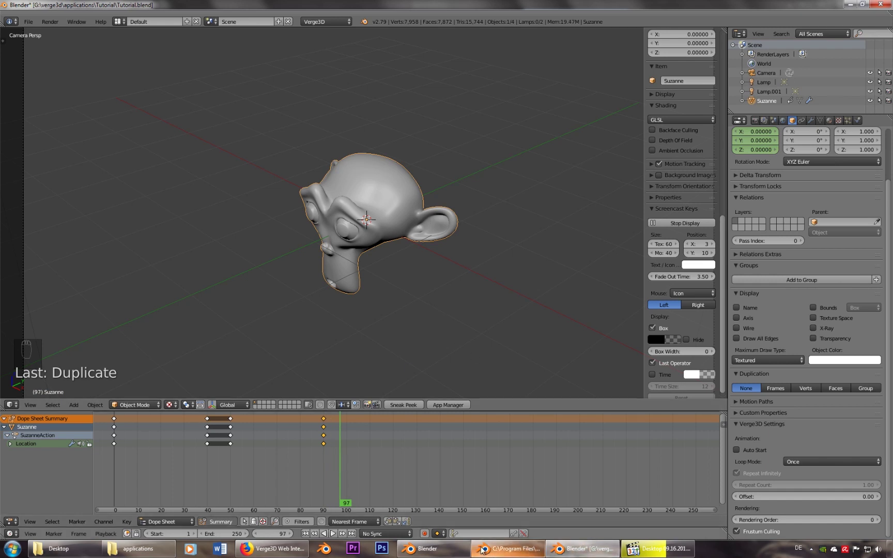
left_click(292, 550)
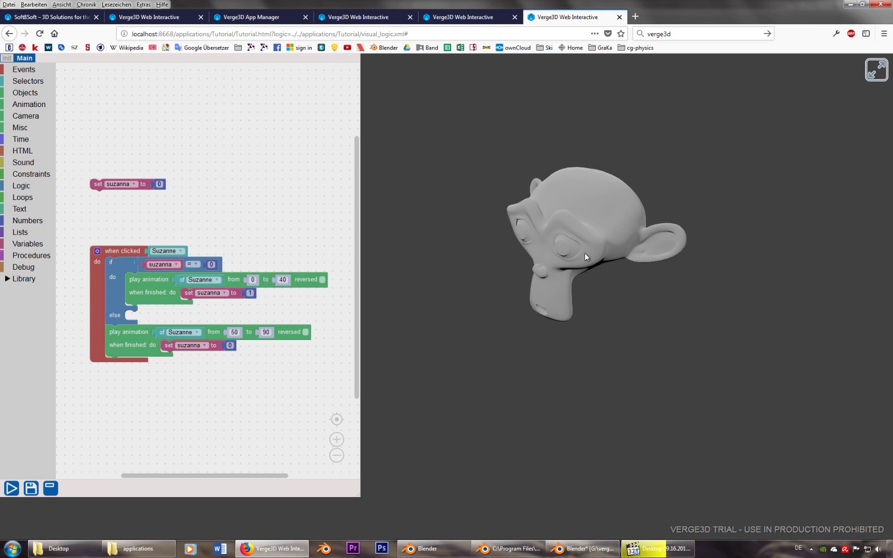
Run the Lorentzkraft demo in the Verge3D player from the App Manager, then return to the App Manager
left_click(270, 17)
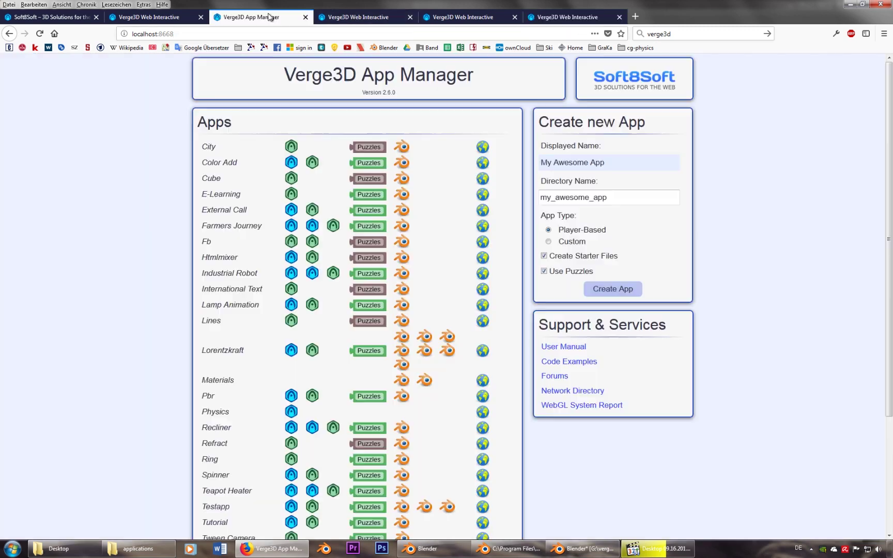
left_click(292, 352)
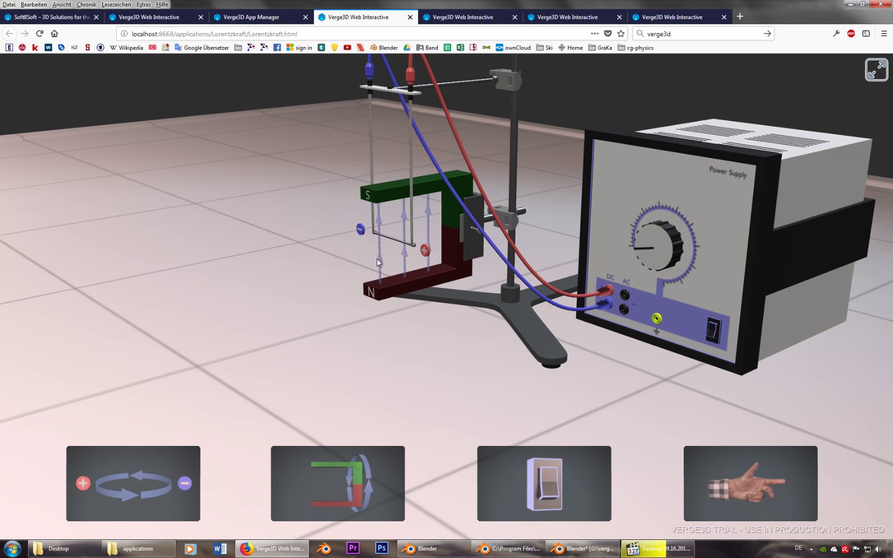
left_click(243, 20)
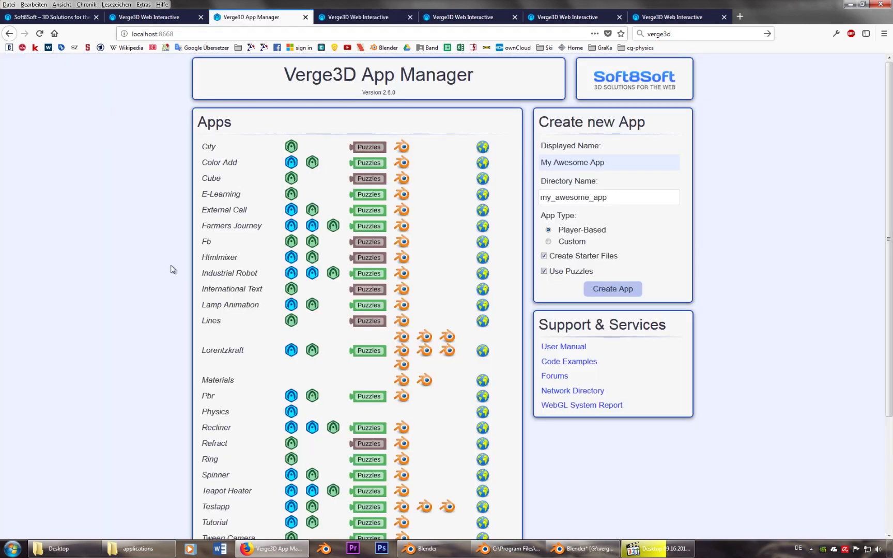
Open Lorentzkraft-copy4 before NLA.blend in Blender, collapse the NLA editor and leave camera view
left_click(401, 351)
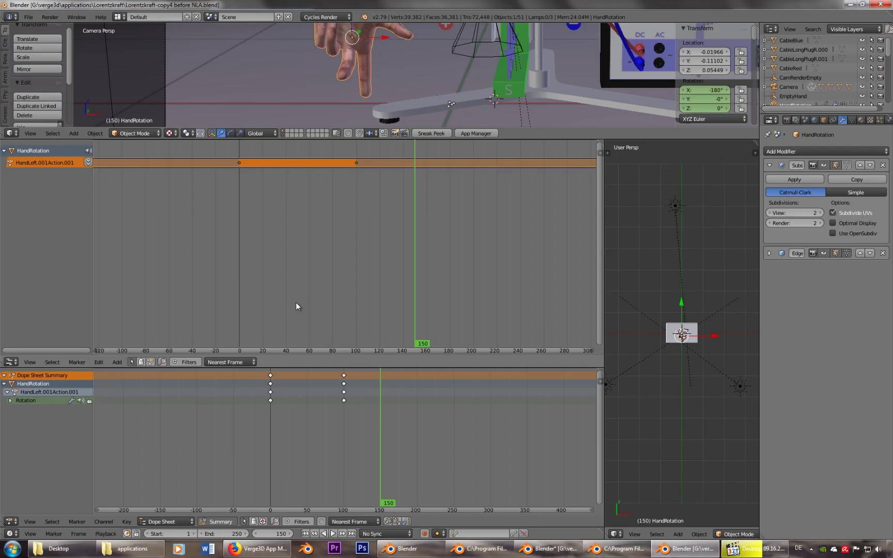
left_click_drag(404, 138, 403, 356)
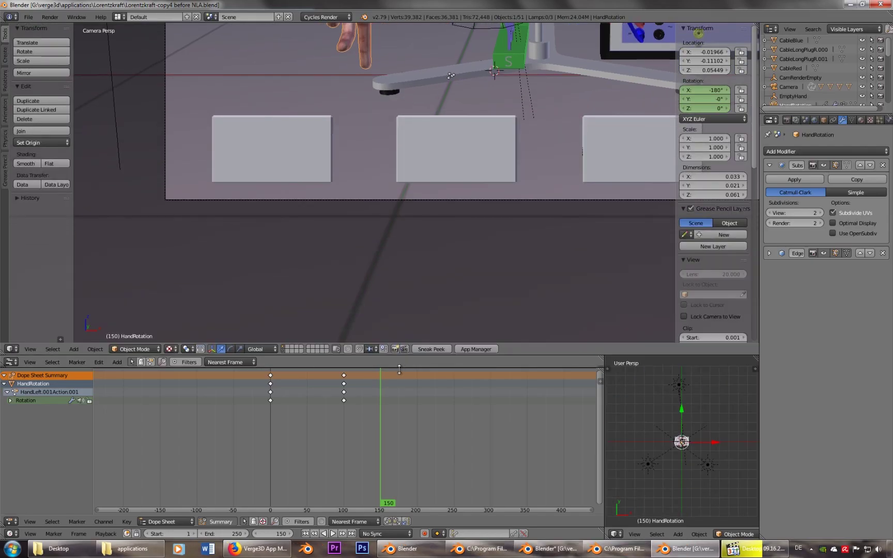
scroll(478, 117, "down", 5)
key("KP_0")
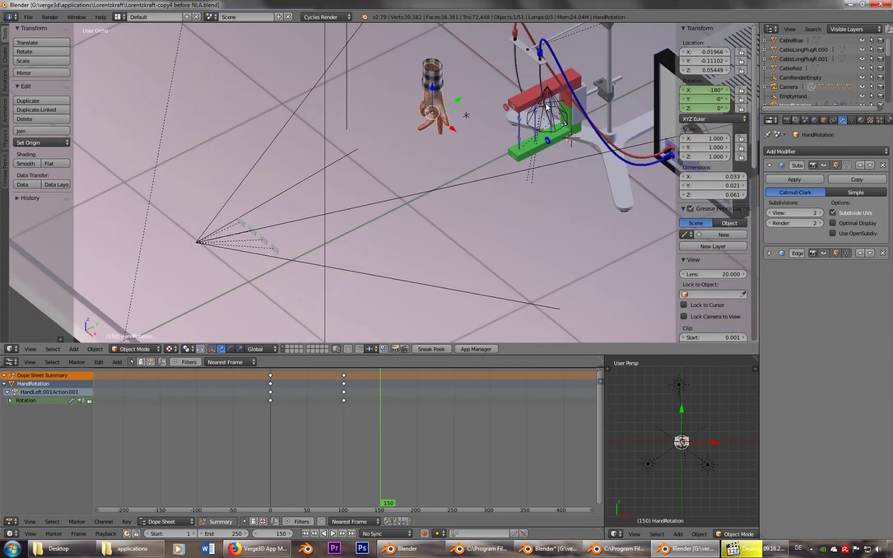
Isolate SwingCable in local view and scrub its animation back to frame 74
right_click(542, 84)
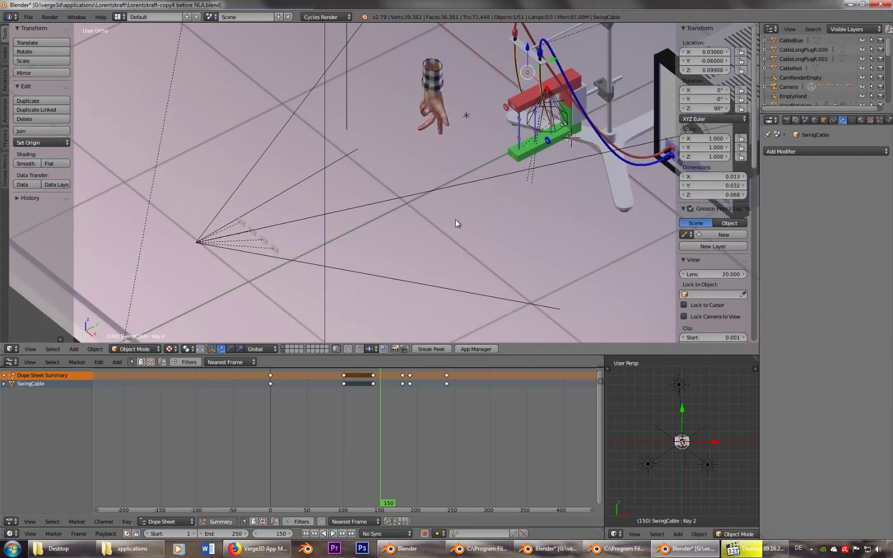
key("KP_Divide")
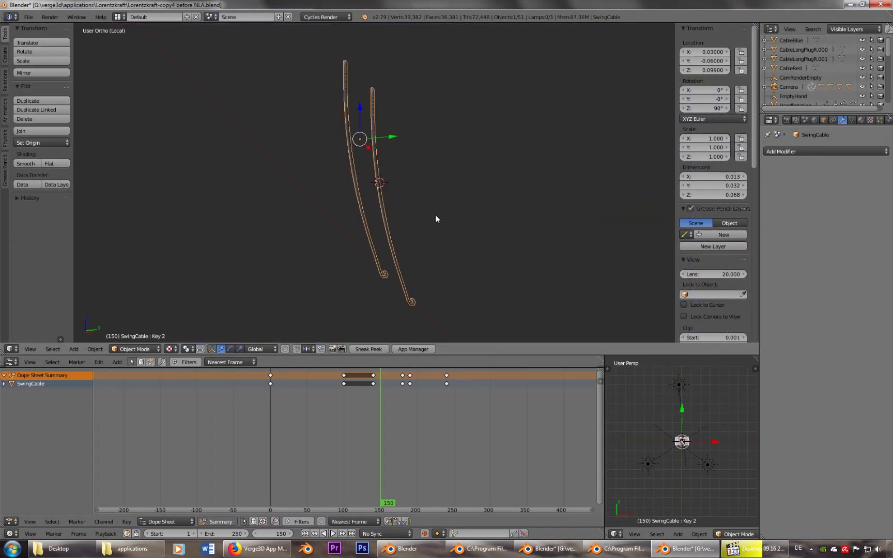
left_click_drag(361, 442, 272, 447)
Orbit the running Lorentzkraft demo and toggle the right-hand rule hand
left_click(257, 549)
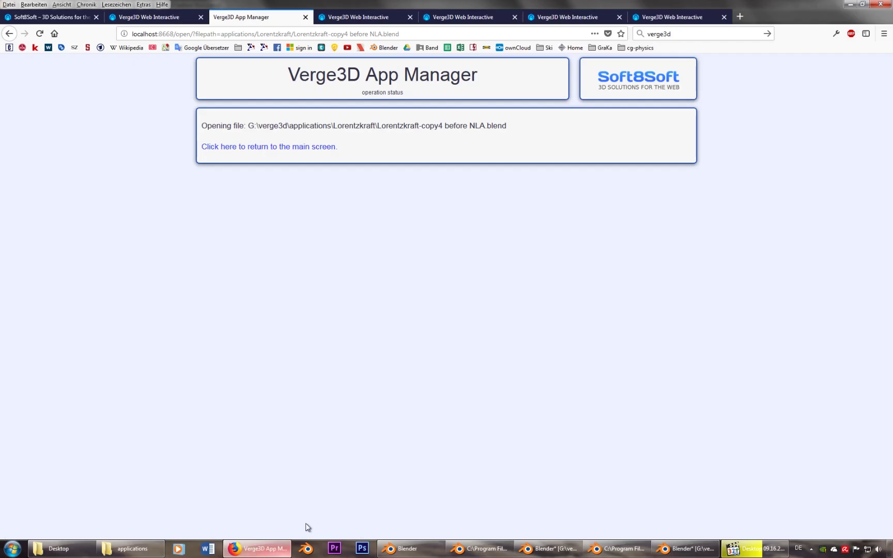
left_click(689, 18)
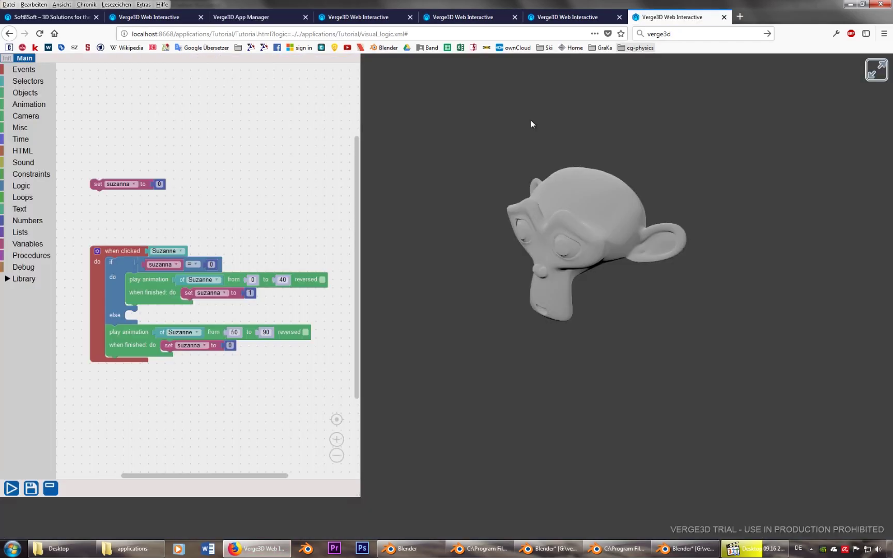
left_click(584, 17)
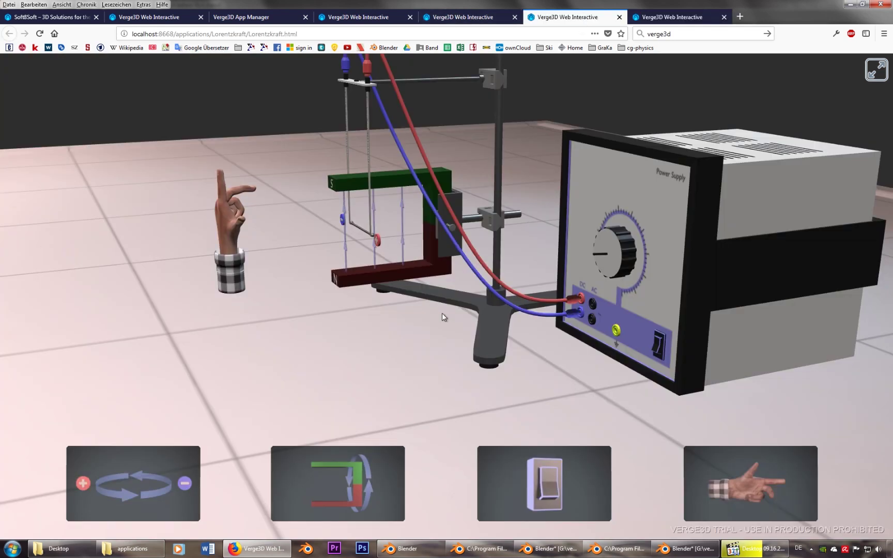
mouse_move(447, 325)
left_mouse_down()
mouse_move(516, 328)
mouse_move(440, 326)
left_mouse_up()
left_click(734, 478)
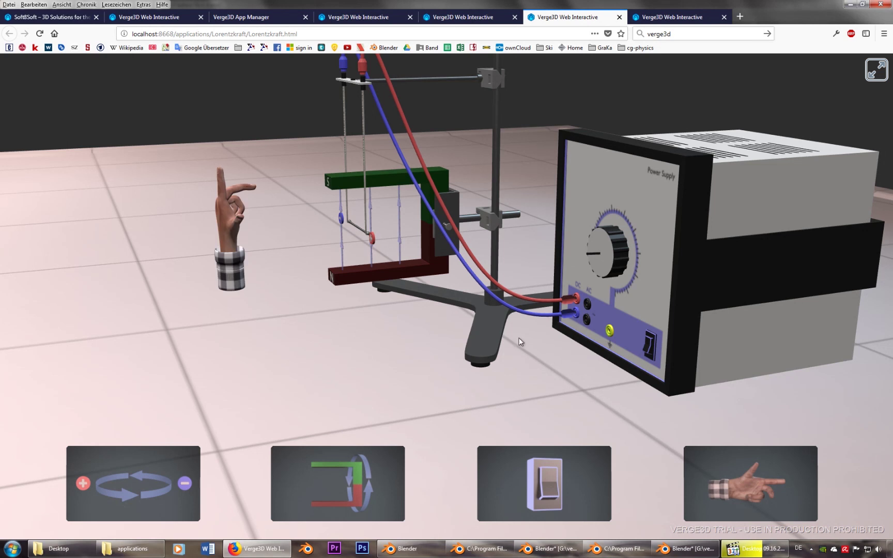
left_click_drag(246, 188, 387, 242)
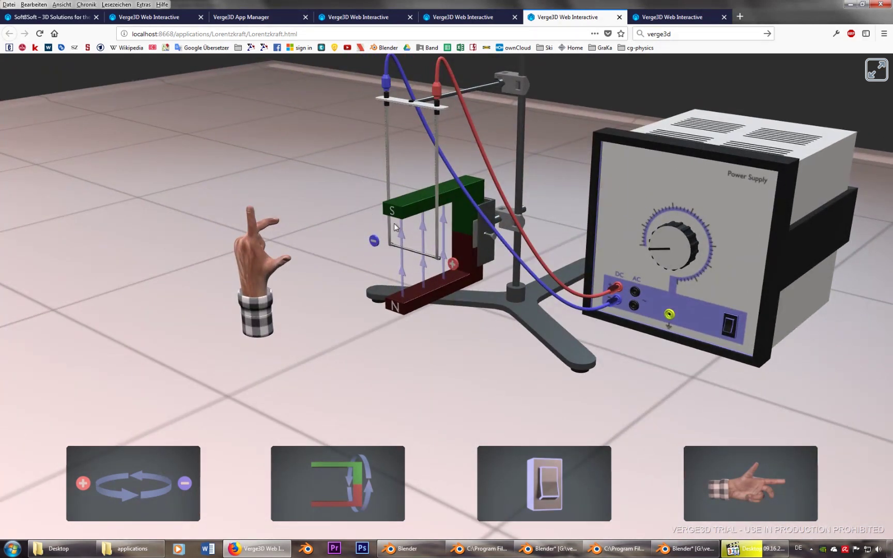
left_click_drag(405, 195, 396, 385)
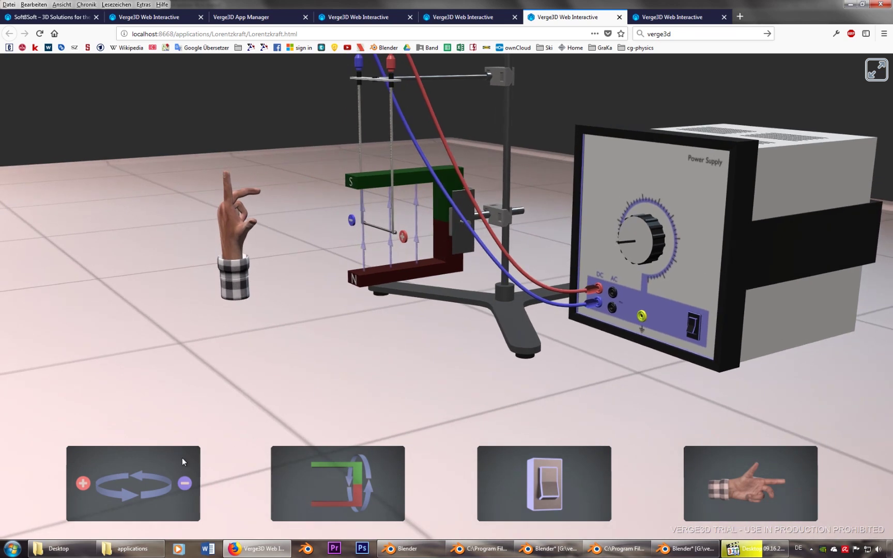
Reverse the current's polarity, switch the power supply off, and return to the App Manager
left_click(172, 477)
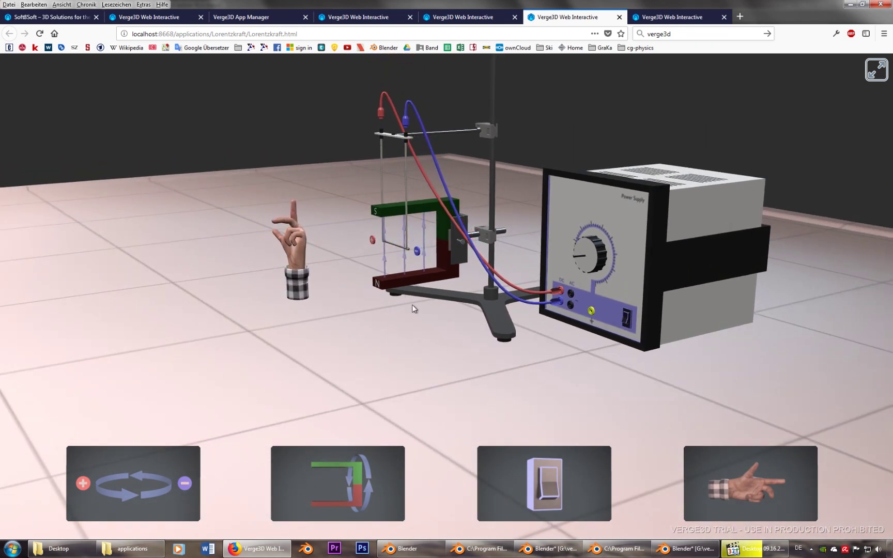
left_click(535, 474)
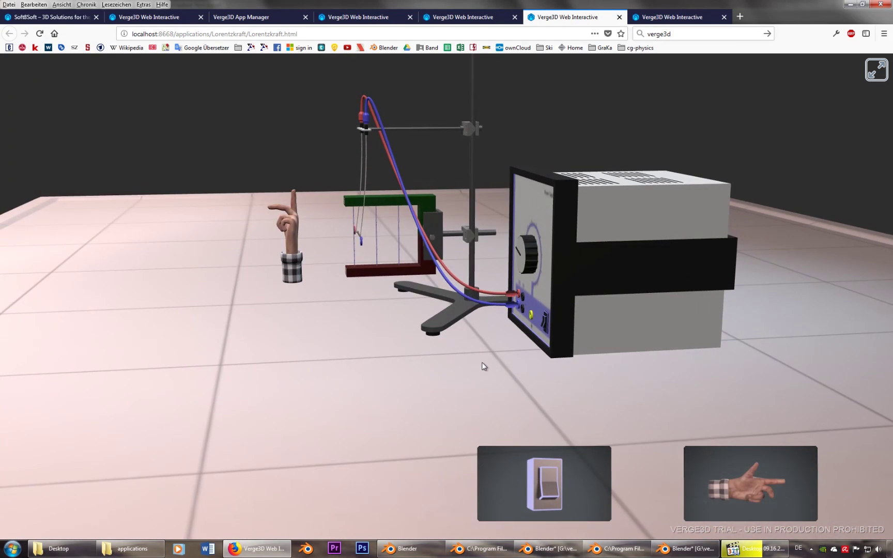
left_click(263, 19)
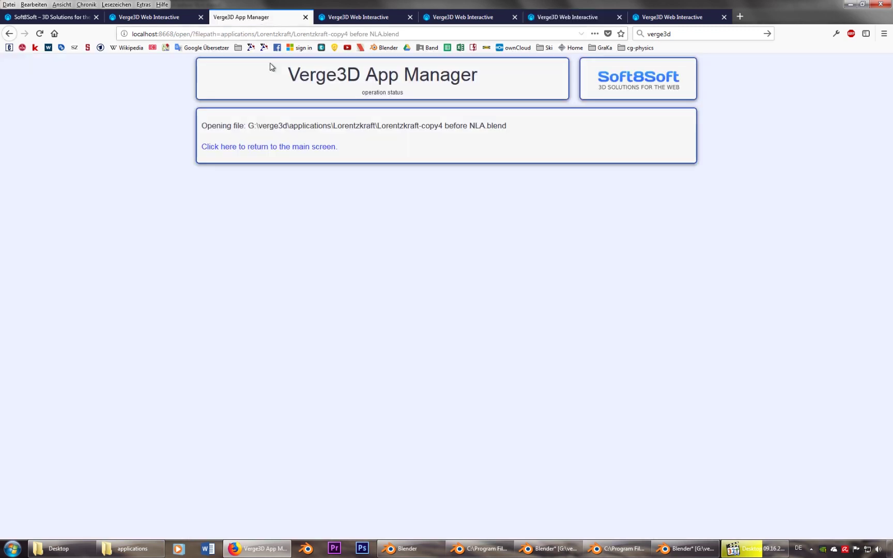
Open Lorentzkraft's Puzzles, widen the editor to about twice its width, and scroll through the switch-click blocks
left_click(265, 147)
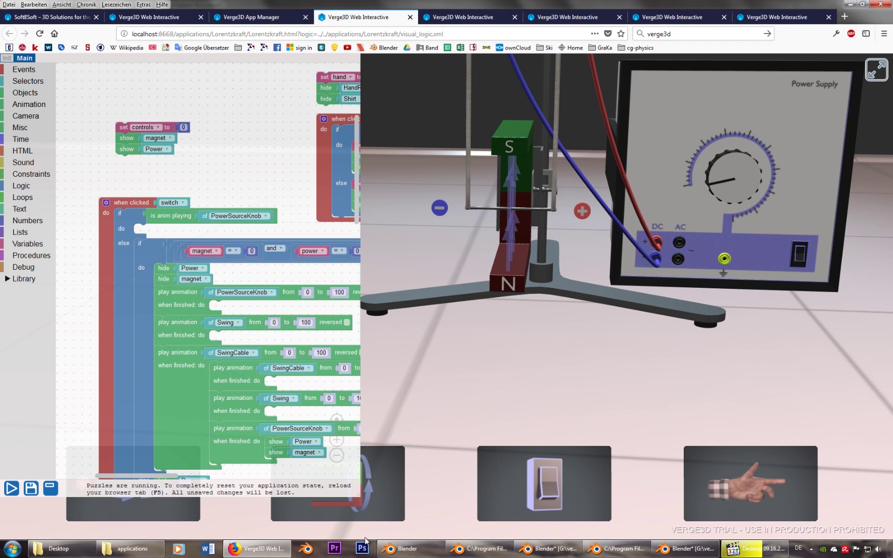
left_click_drag(356, 492, 716, 509)
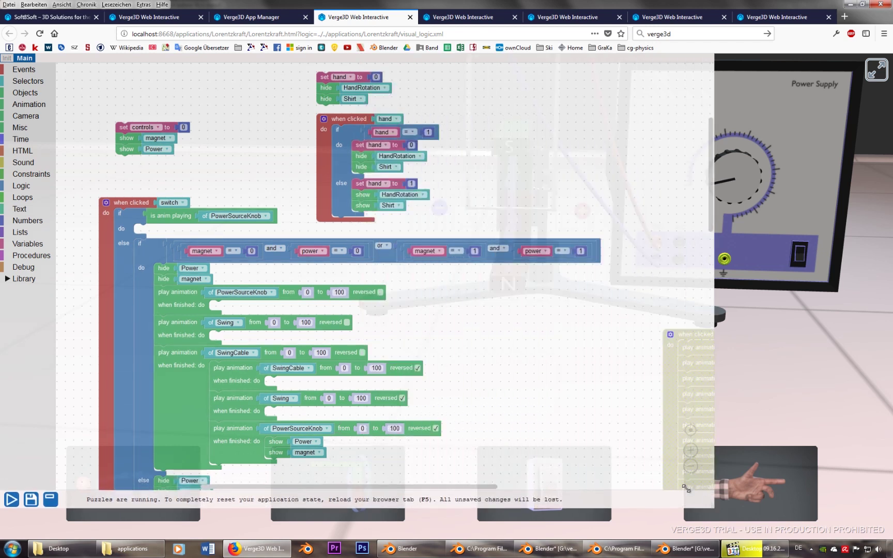
scroll(545, 399, "down", 10)
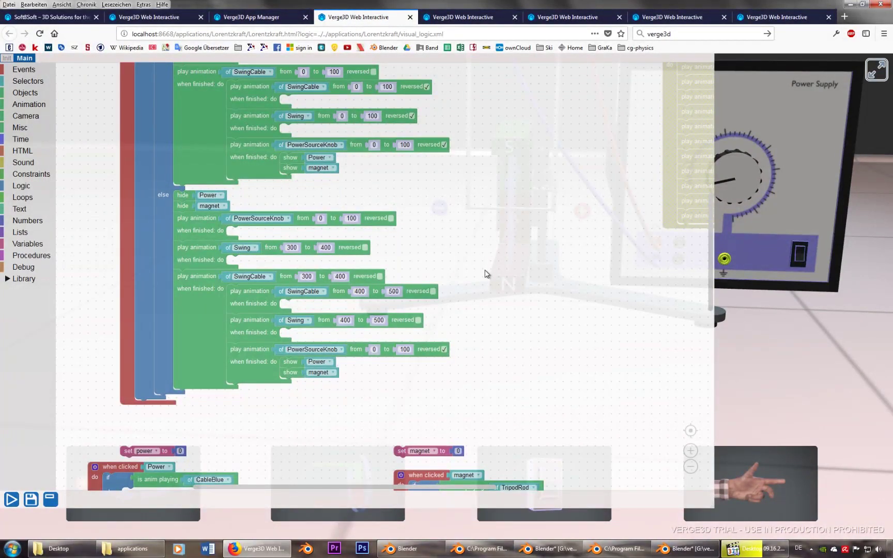
scroll(486, 269, "up", 5)
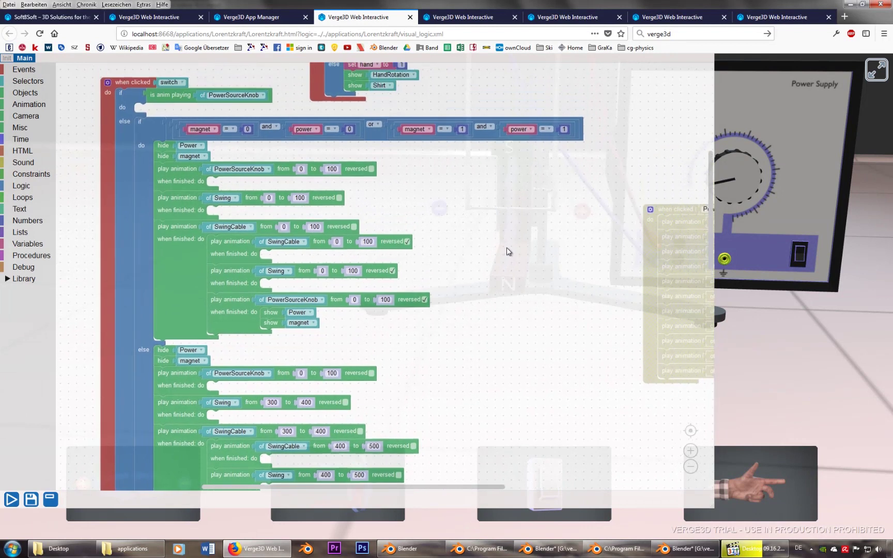